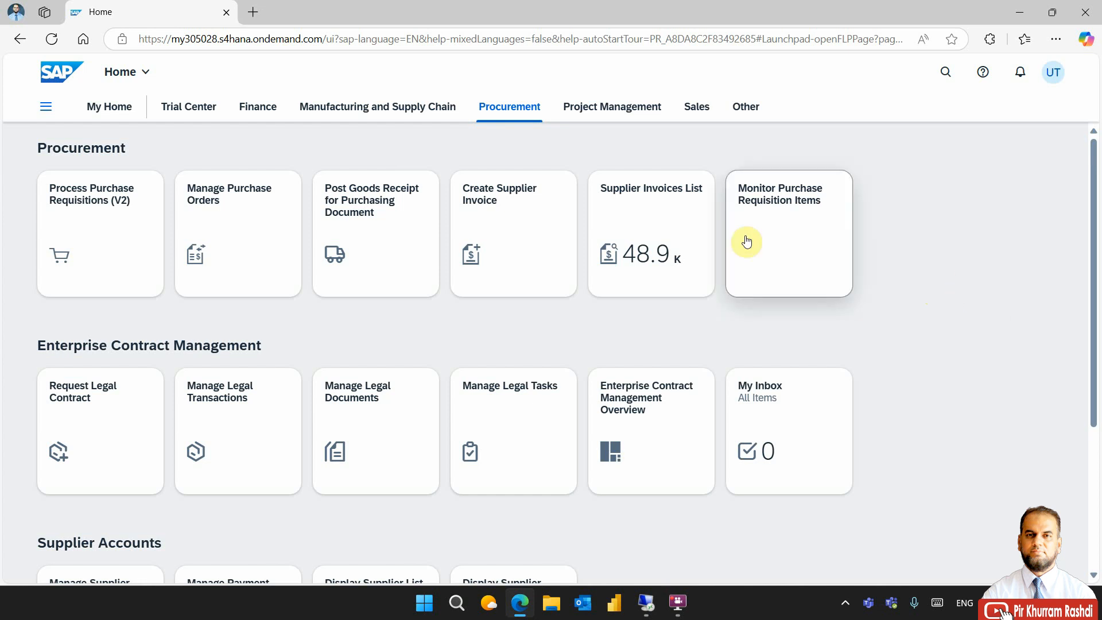
- Look through the launchpad spaces: Trial Center, Finance, Manufacturing and Supply Chain, Procurement, Project Management, Sales and Other
click(194, 108)
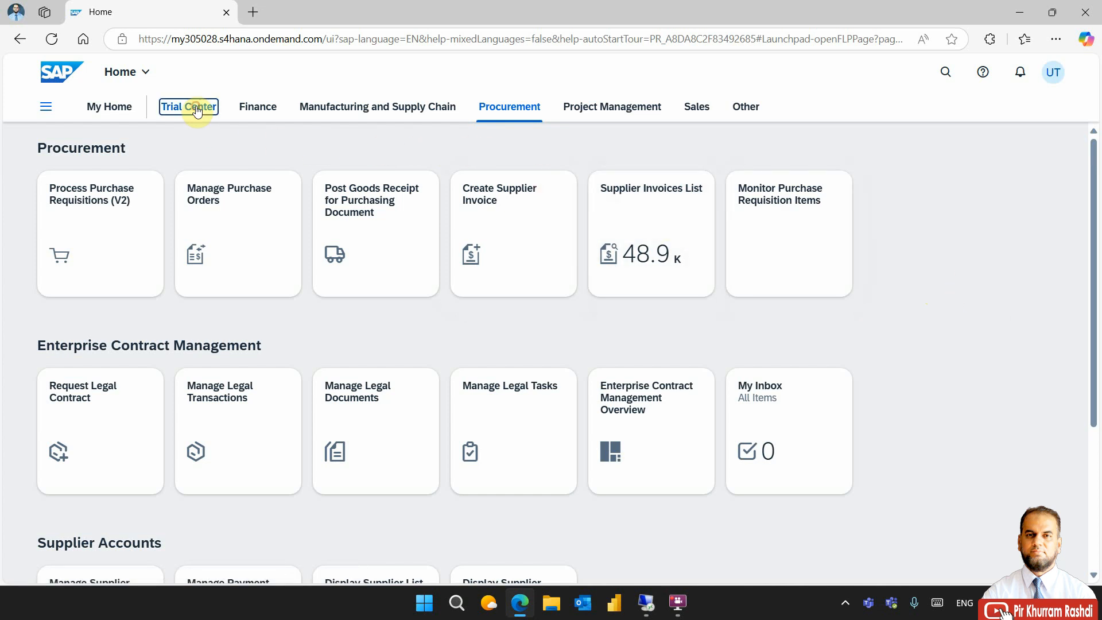
click(259, 109)
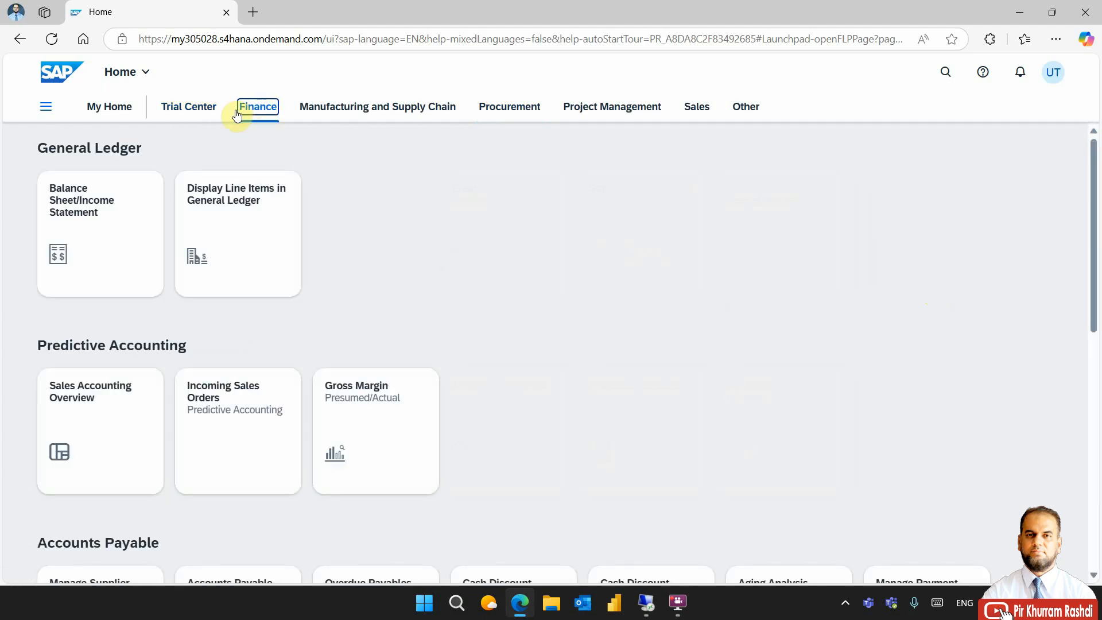
click(168, 107)
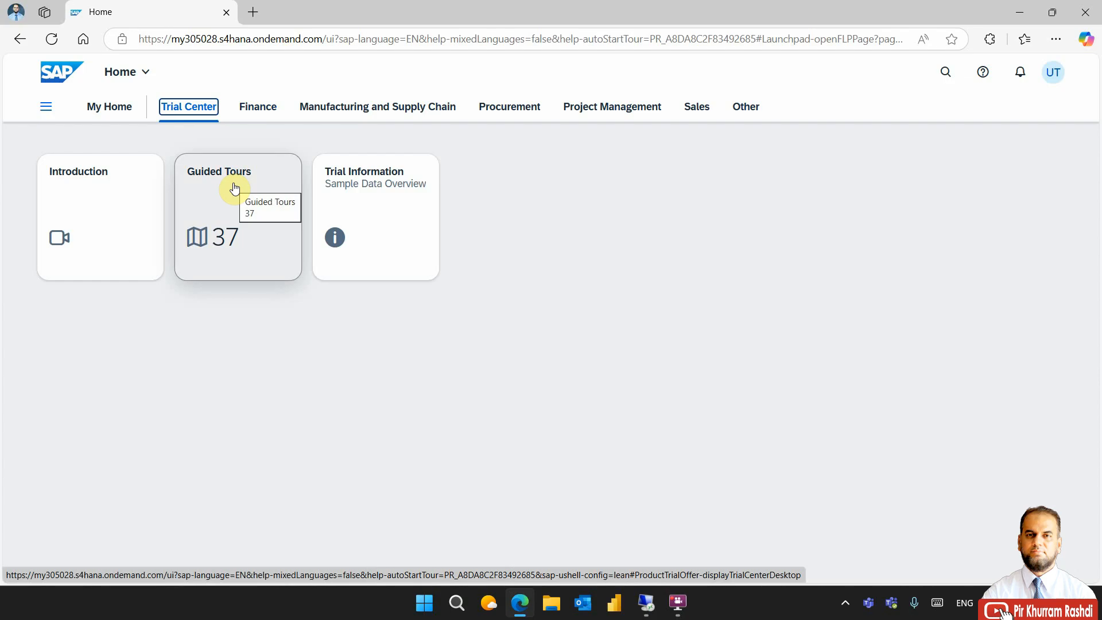
click(257, 110)
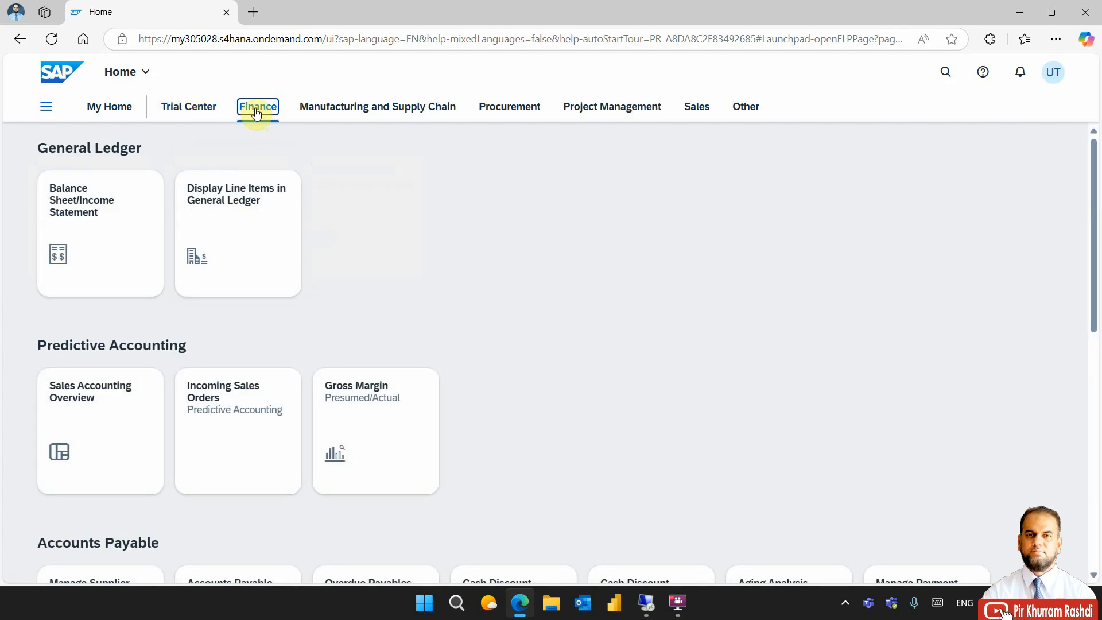
click(325, 115)
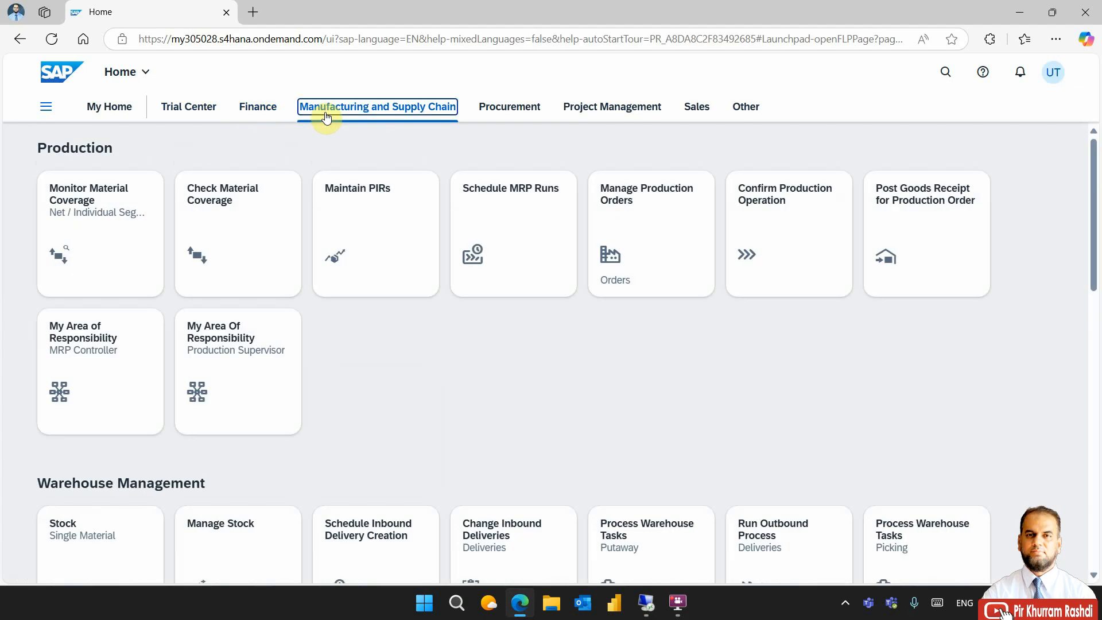
click(490, 108)
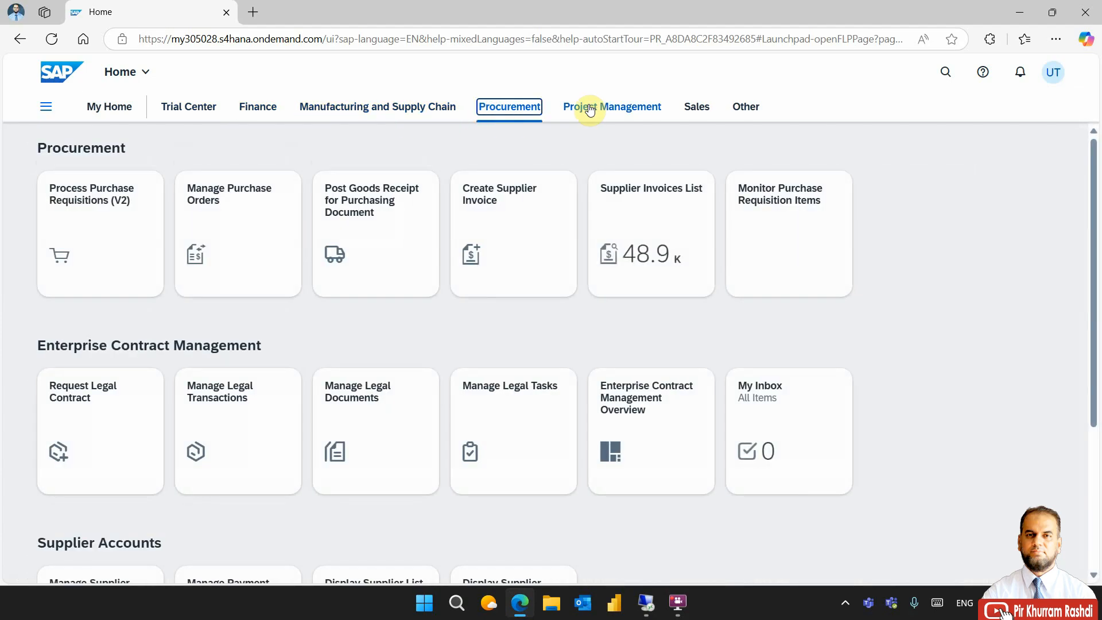
click(590, 110)
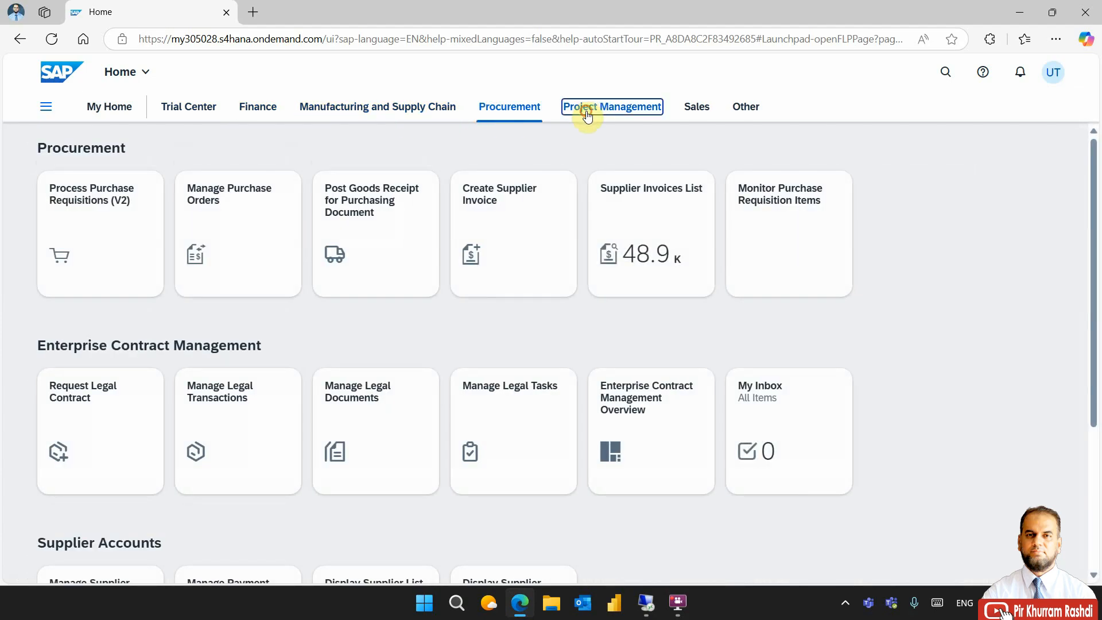
click(701, 113)
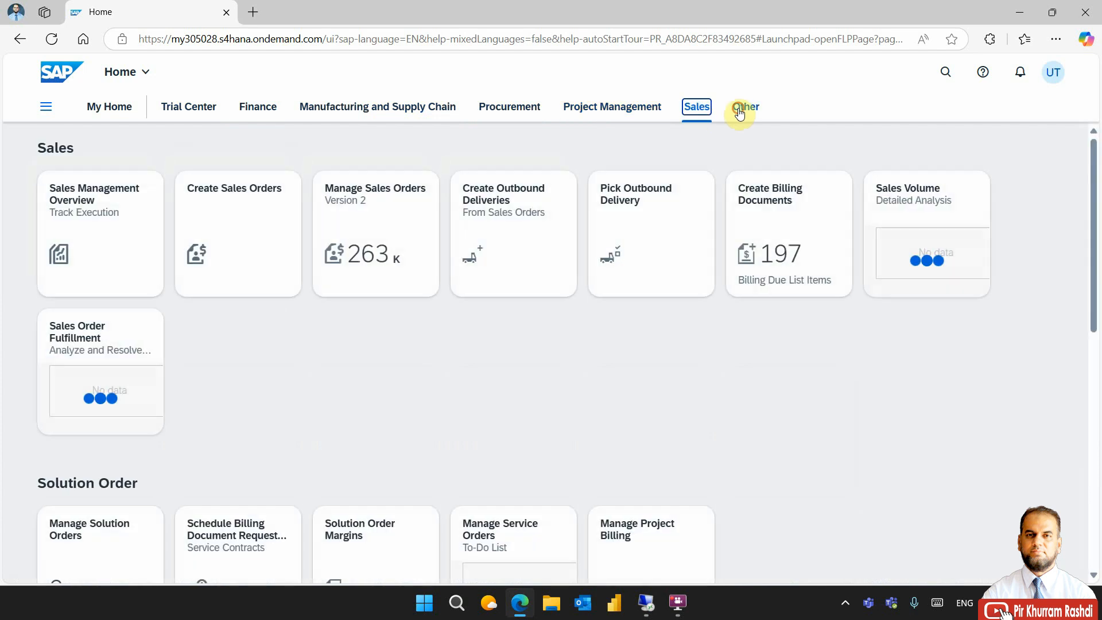
click(745, 109)
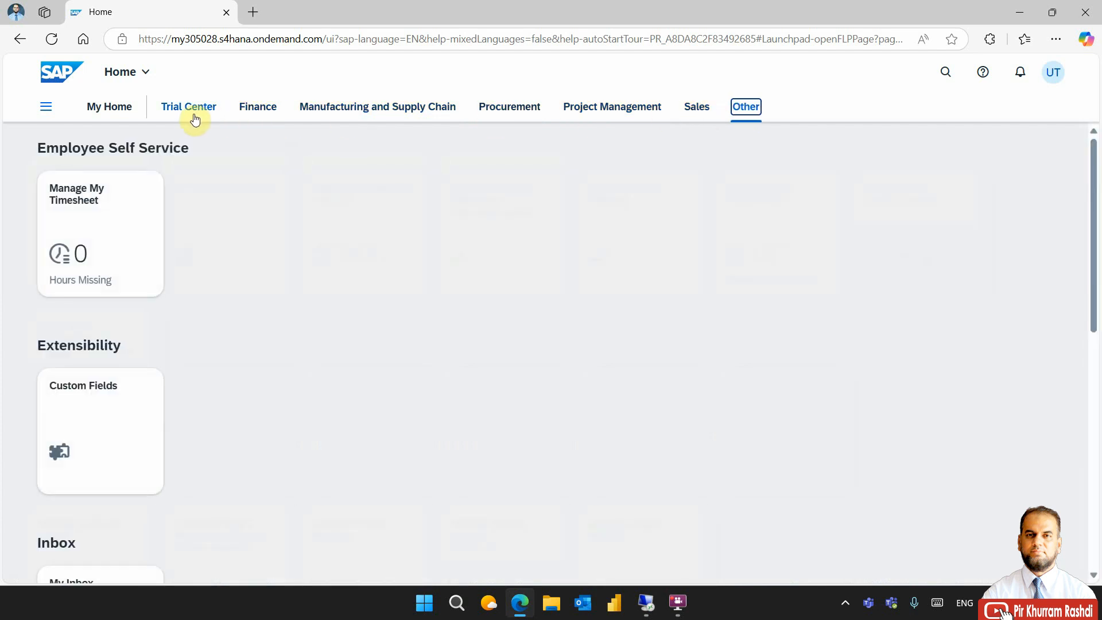
- Browse the All My Apps catalog list down to the Materials Management entries and close it
click(147, 74)
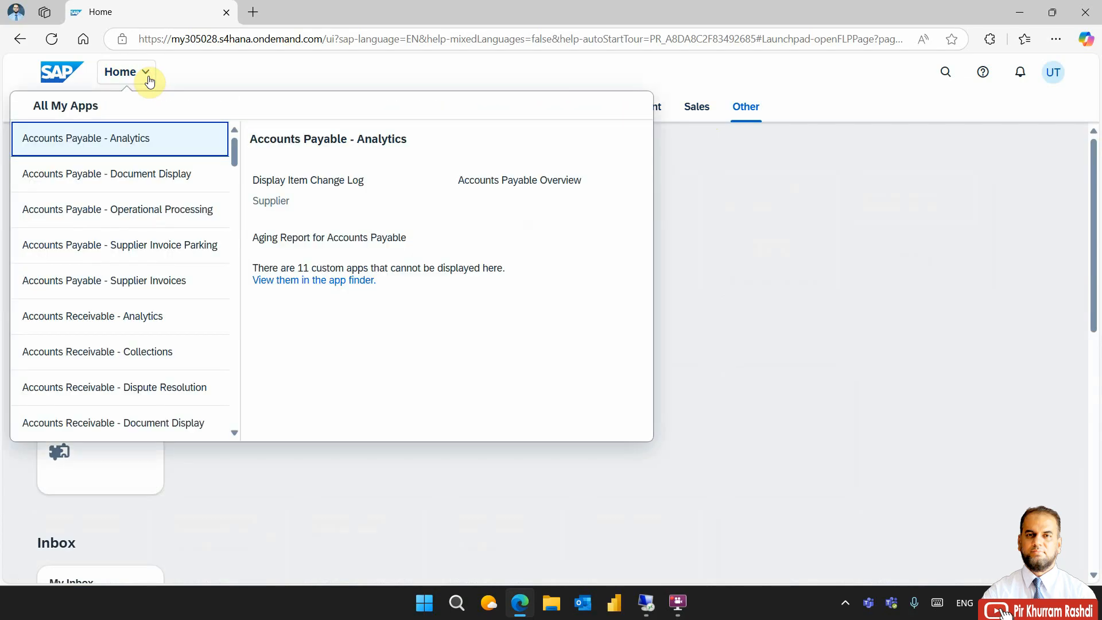
scroll(175, 250, down, 1)
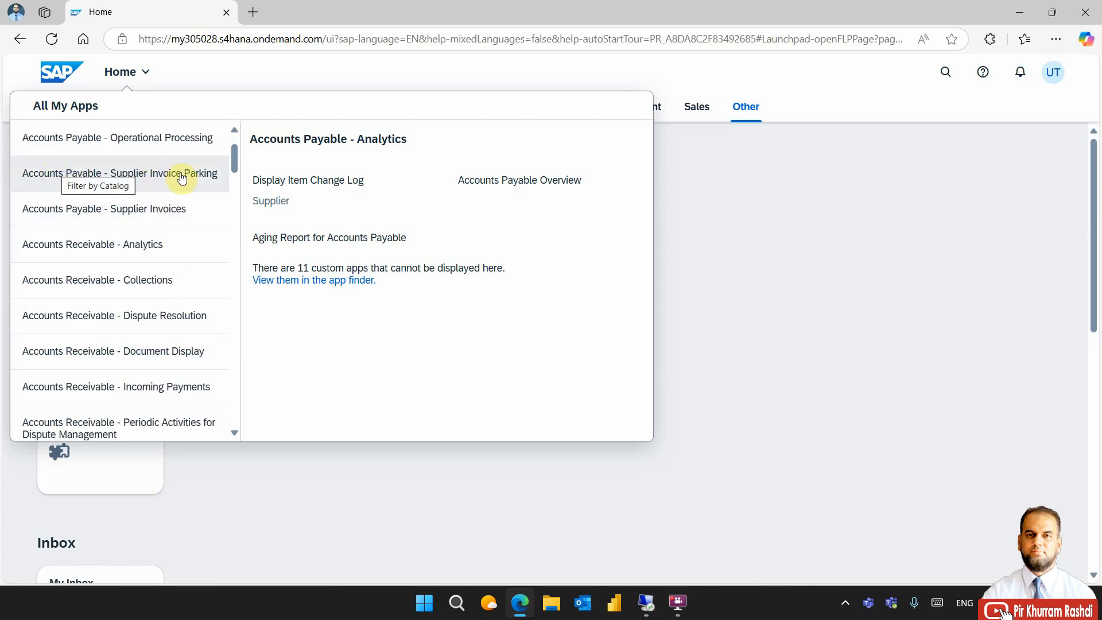
scroll(180, 247, down, 3)
scroll(181, 248, down, 8)
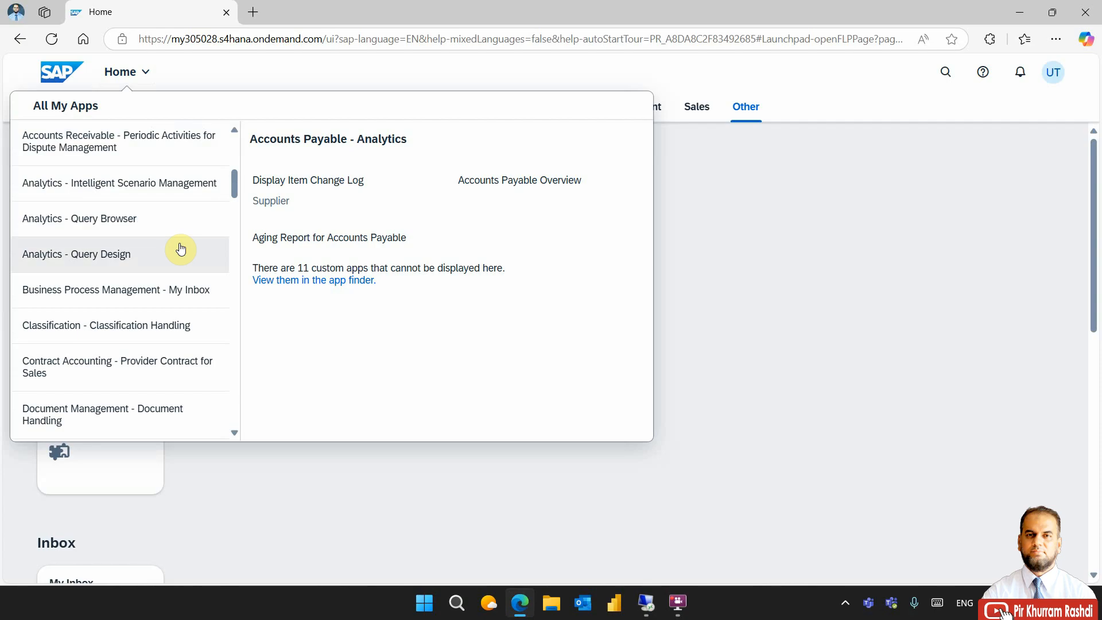
scroll(181, 248, down, 5)
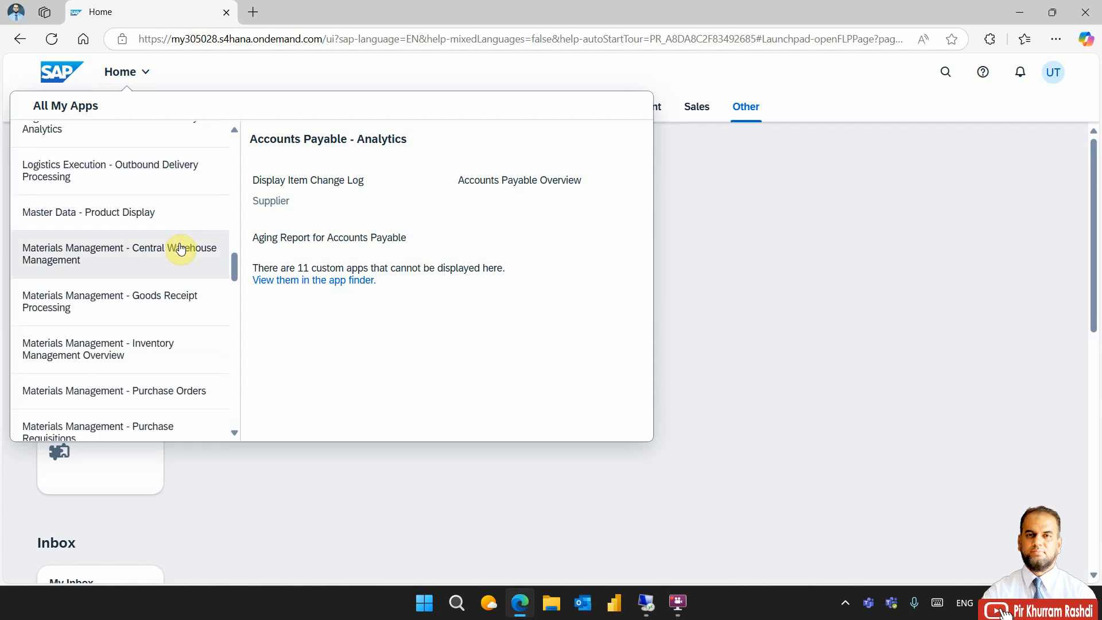
scroll(180, 248, down, 1)
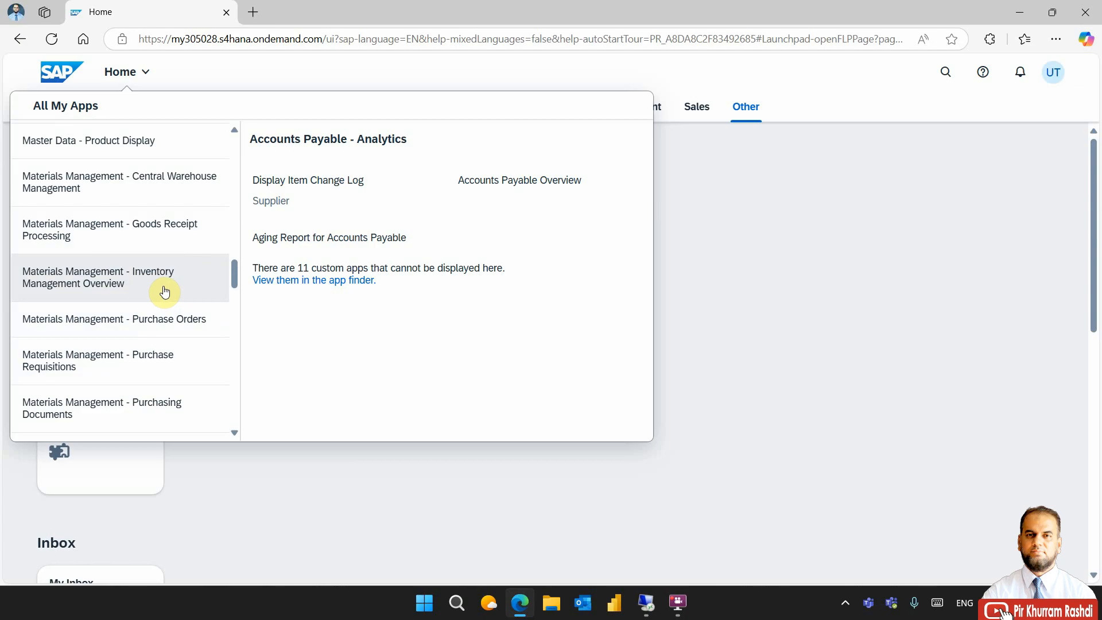
click(144, 77)
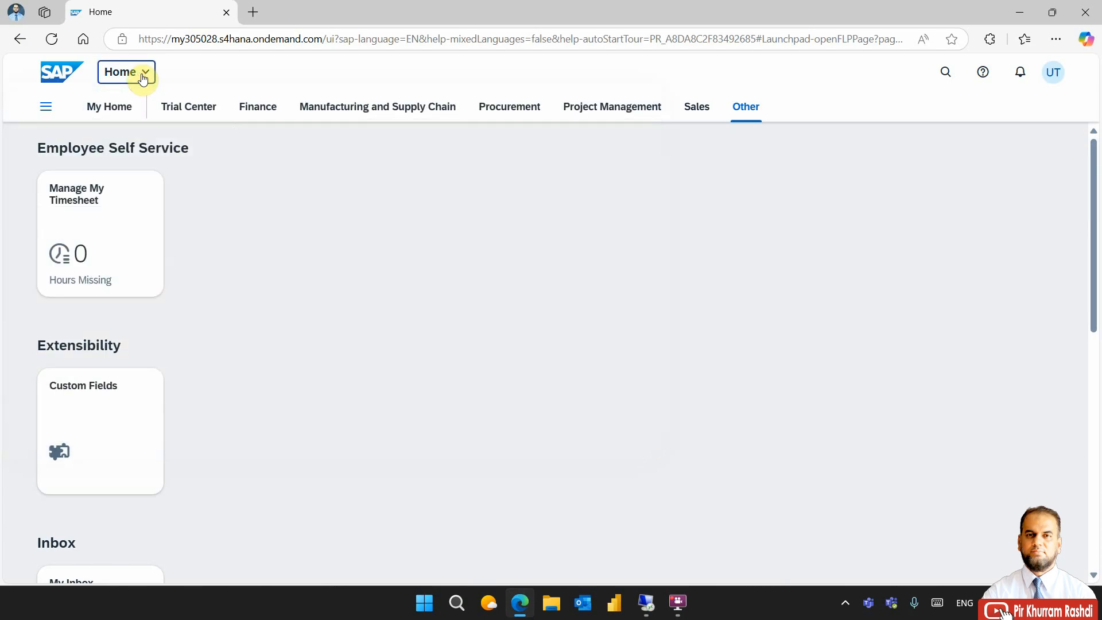
- Open the Procurement space from the list of all spaces, and review the pinned spaces
click(45, 112)
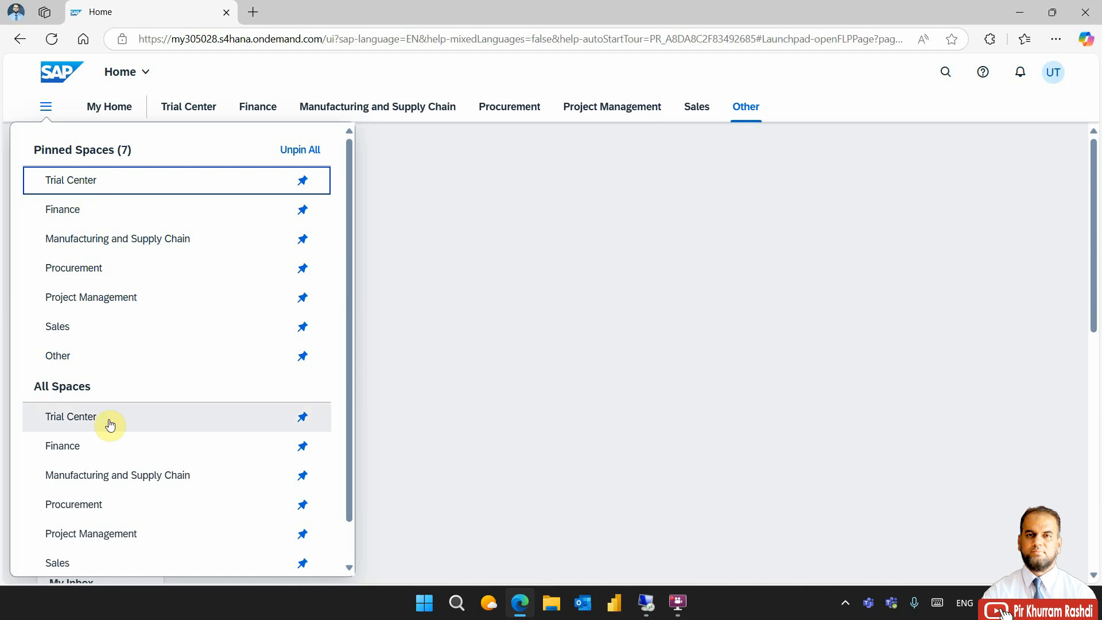
scroll(86, 386, down, 1)
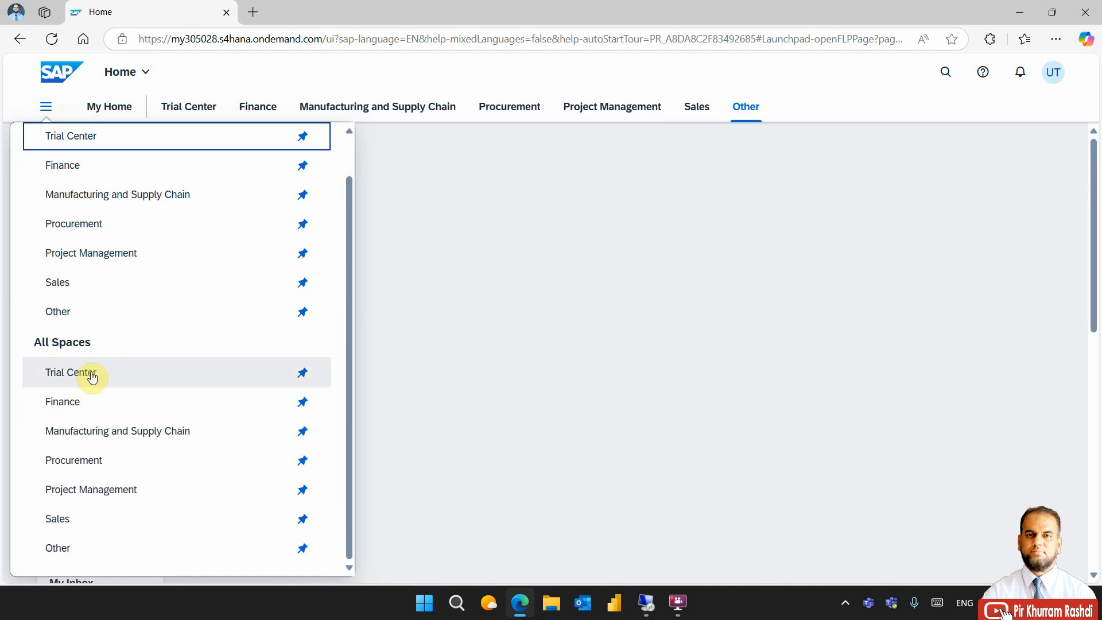
click(86, 461)
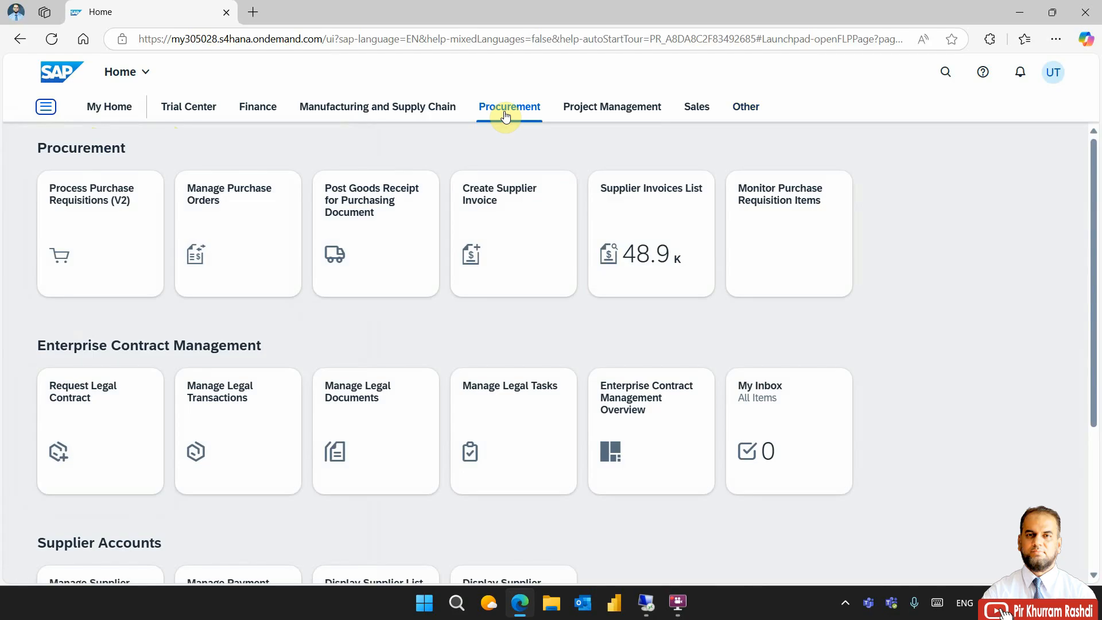
click(46, 109)
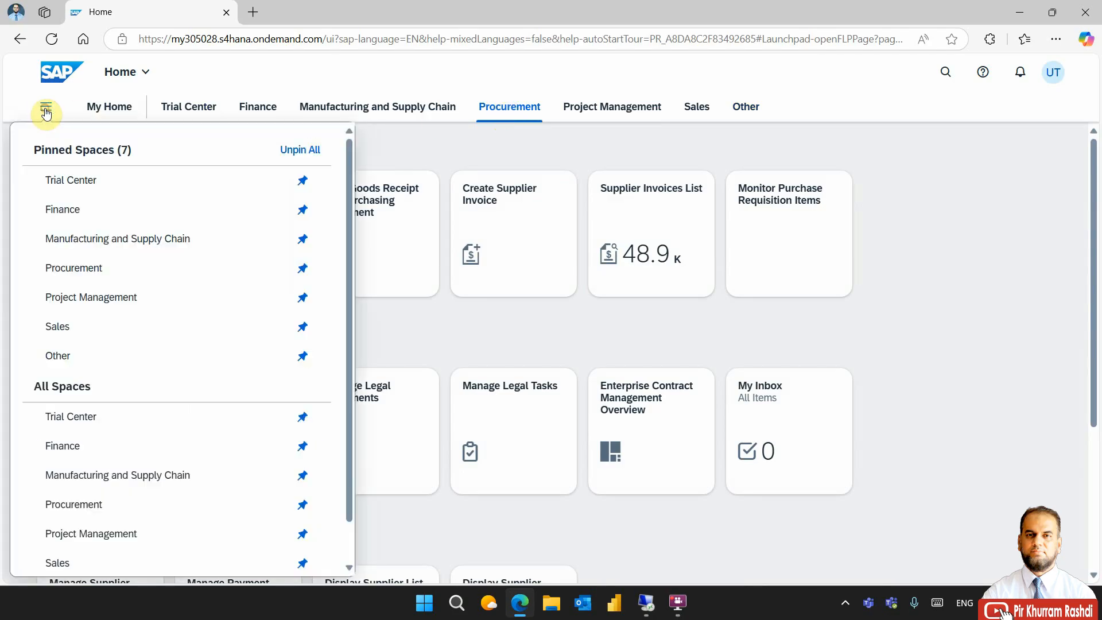
click(1040, 252)
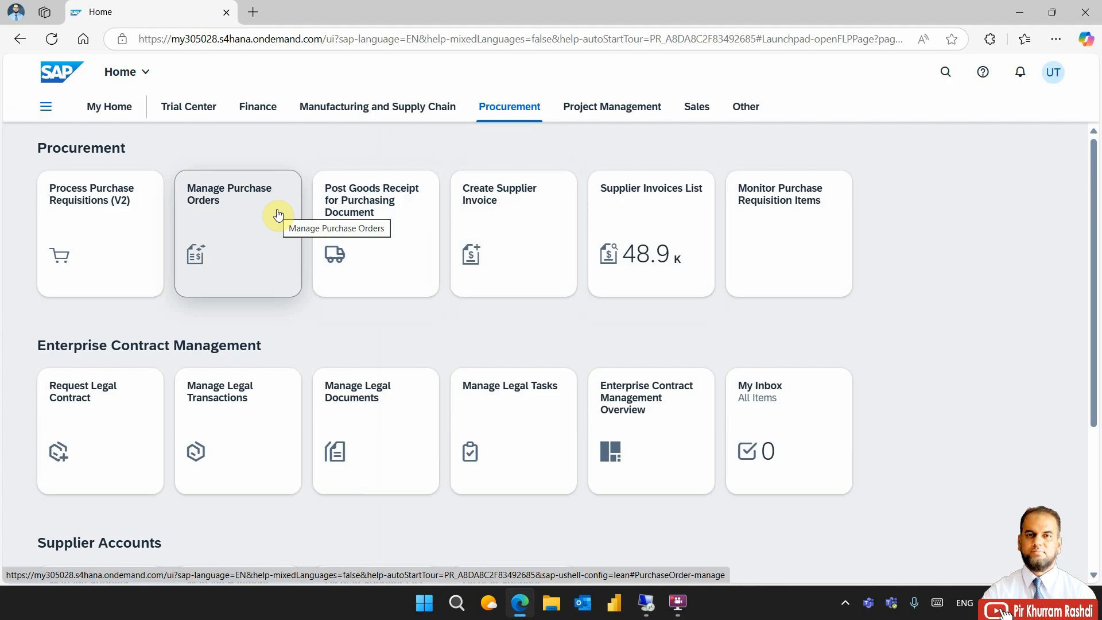
- Open Manage Purchase Orders and view the selectable values of the Material filter without choosing any
click(243, 210)
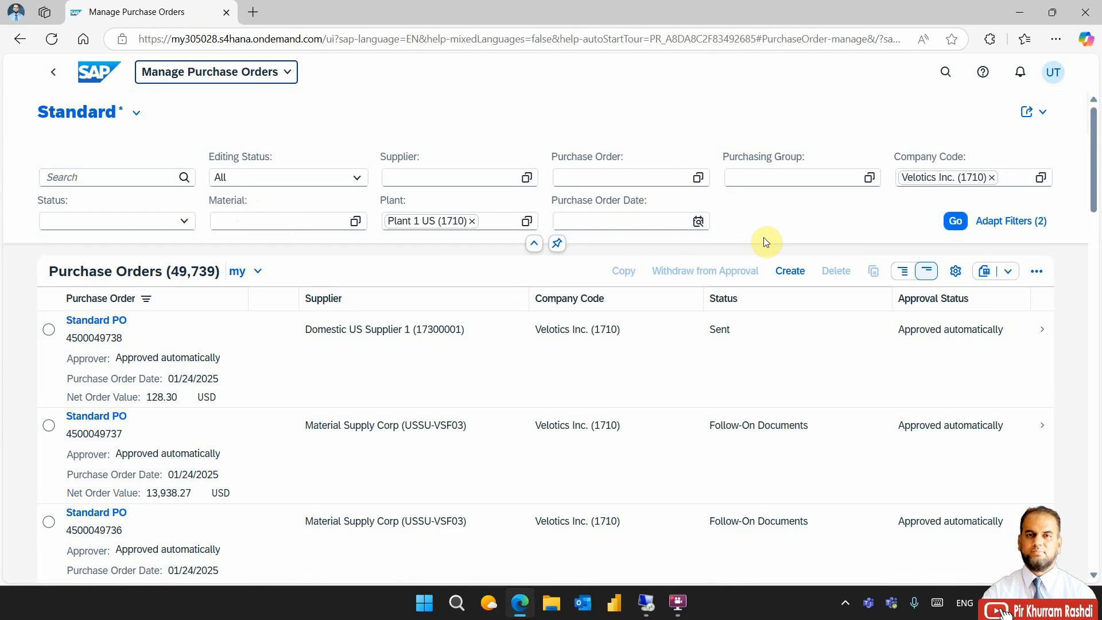
click(78, 178)
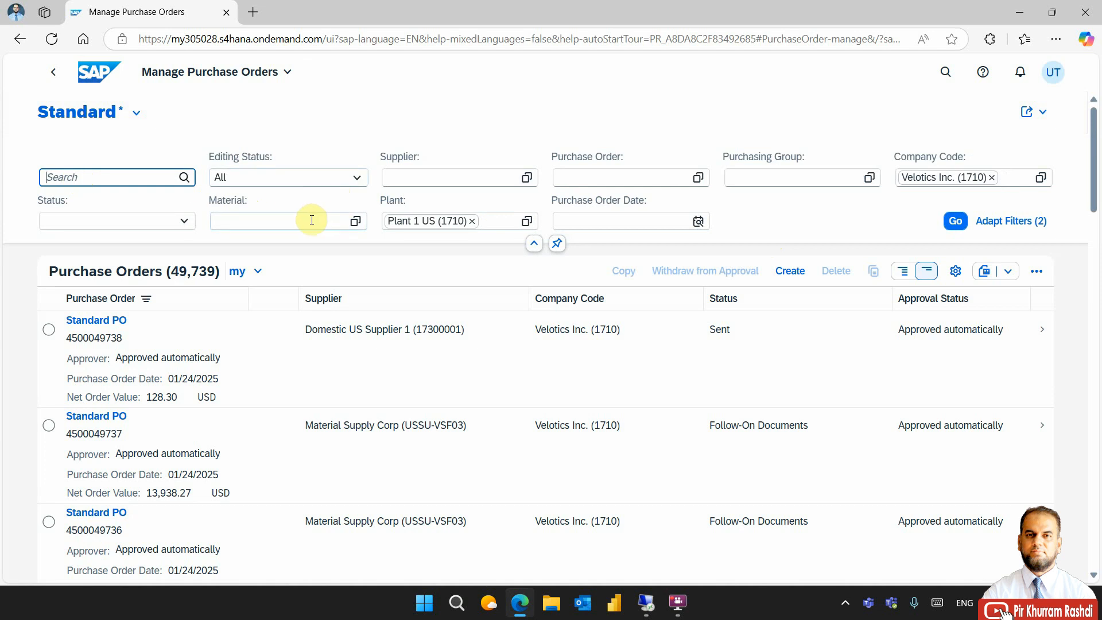
click(356, 224)
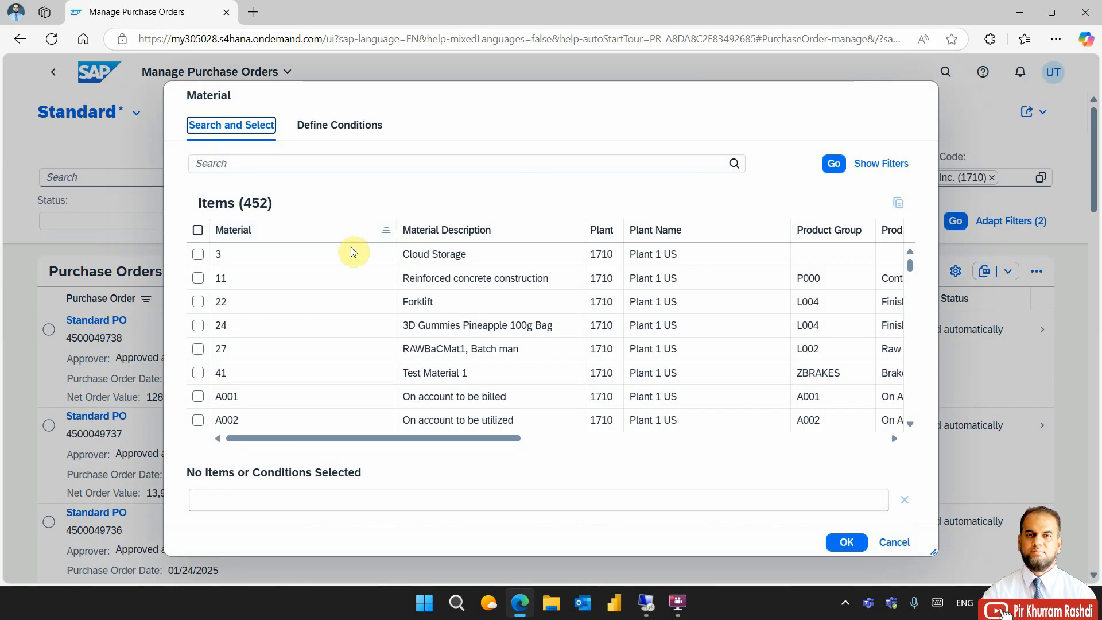
click(894, 542)
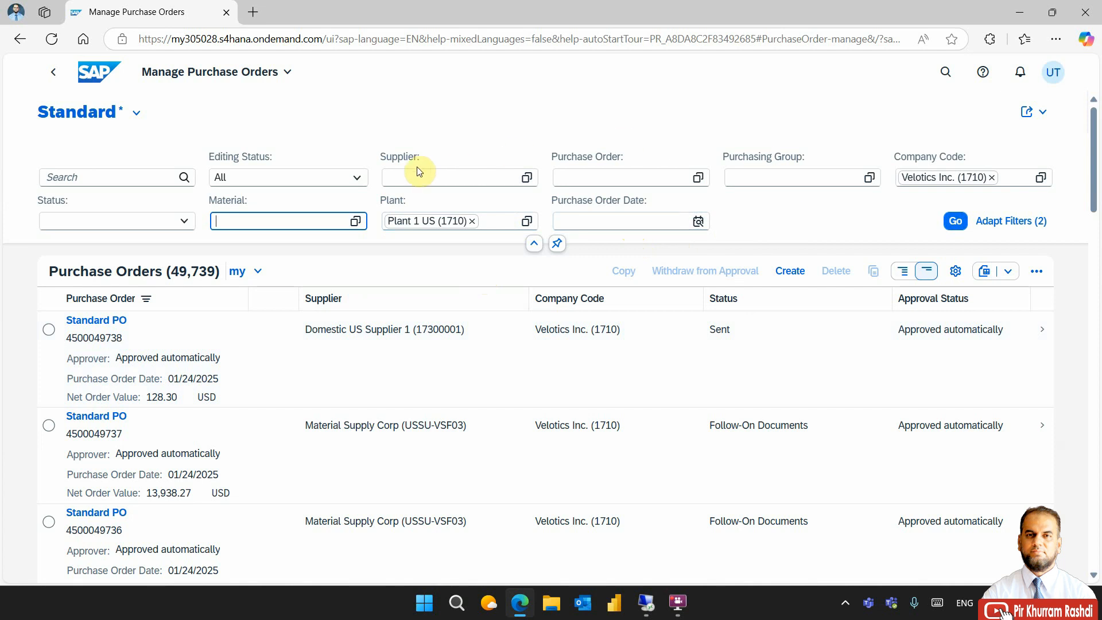
- Add the Created By field to the purchase order filters
click(997, 227)
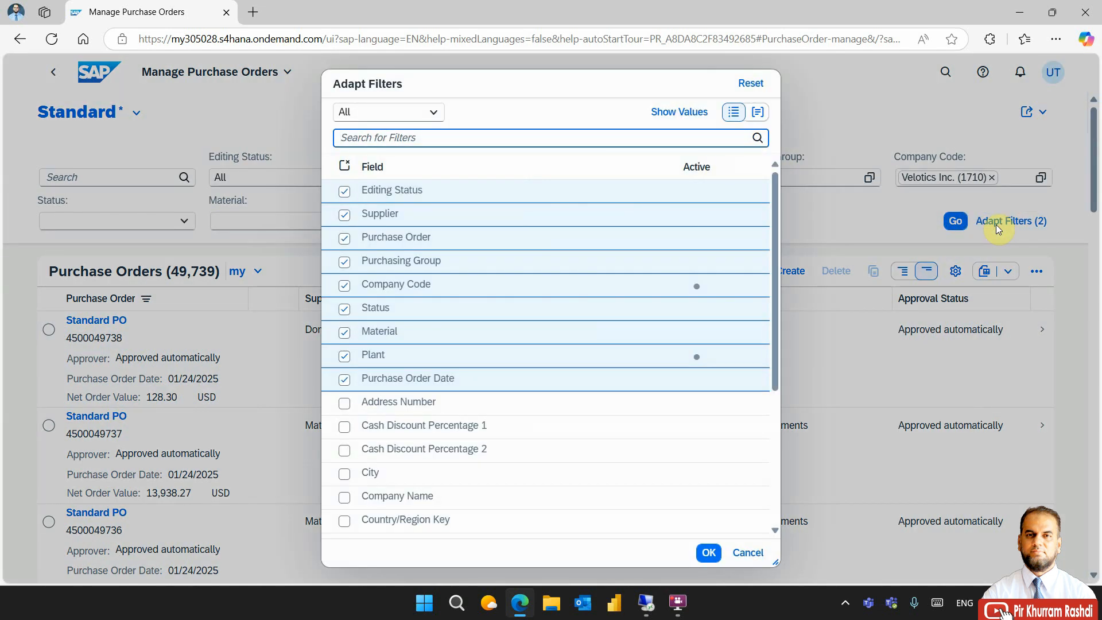
scroll(514, 442, down, 4)
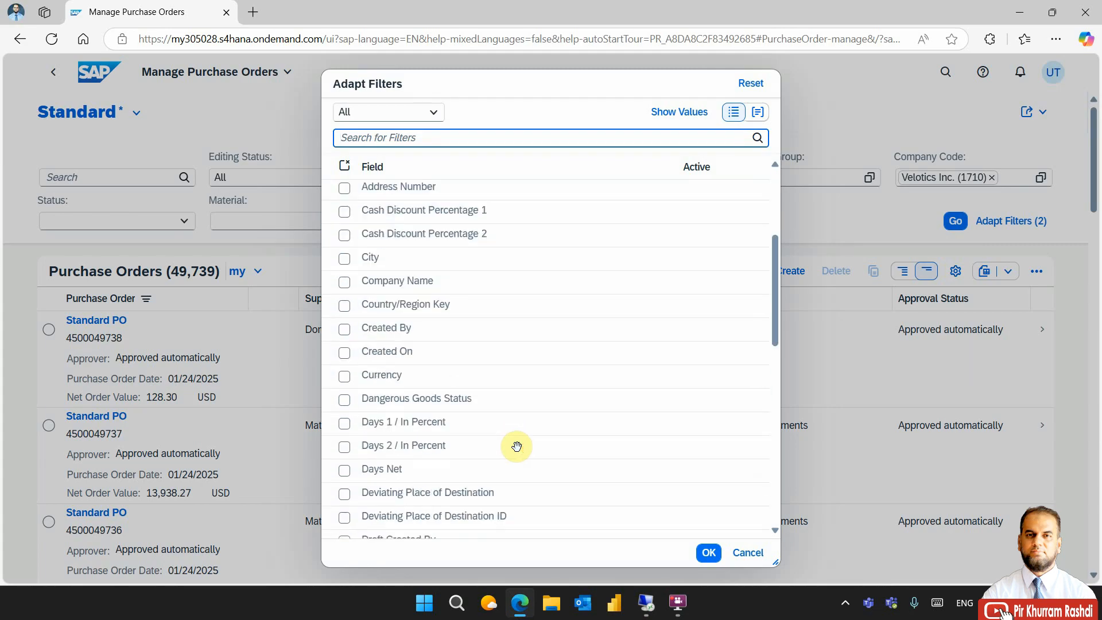
click(345, 329)
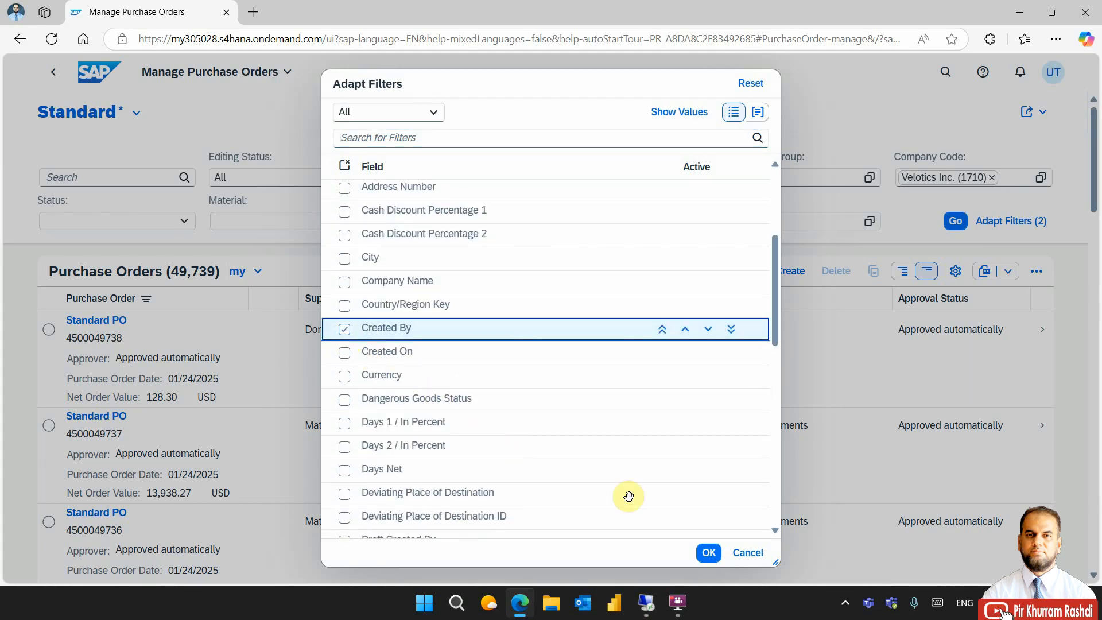
click(706, 552)
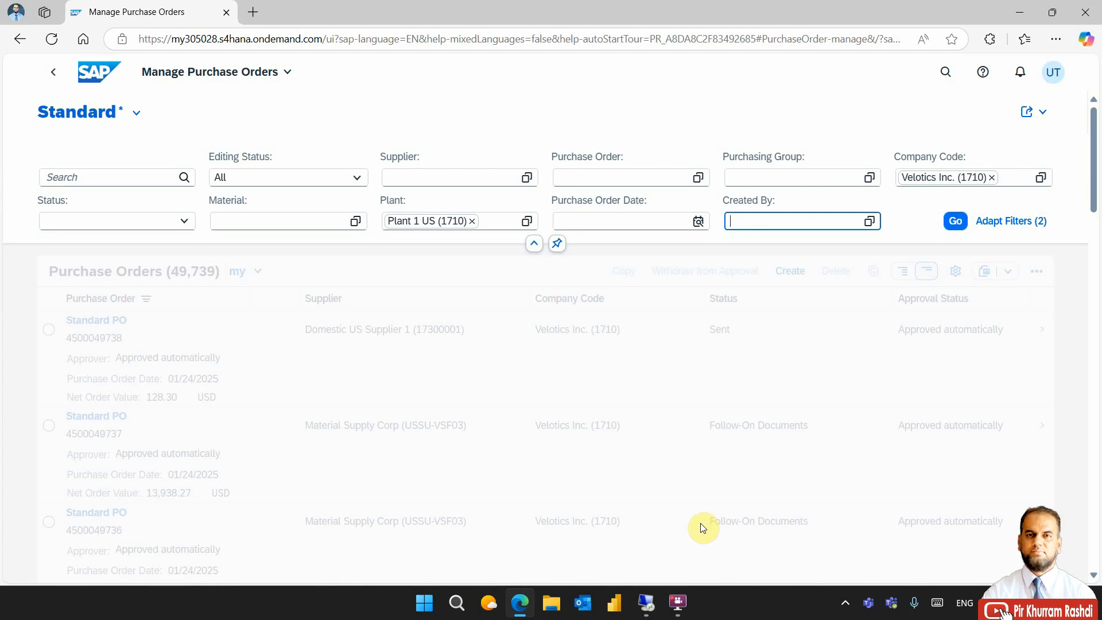
- View the users selectable in the Created By filter without choosing one, and reload the purchase order list
click(870, 221)
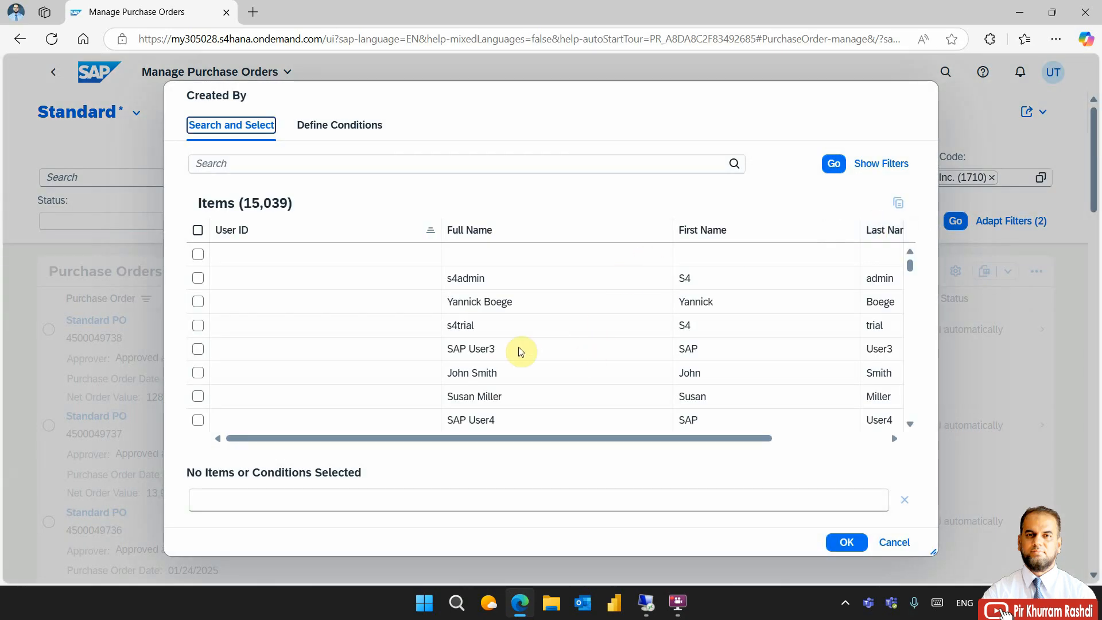
click(886, 545)
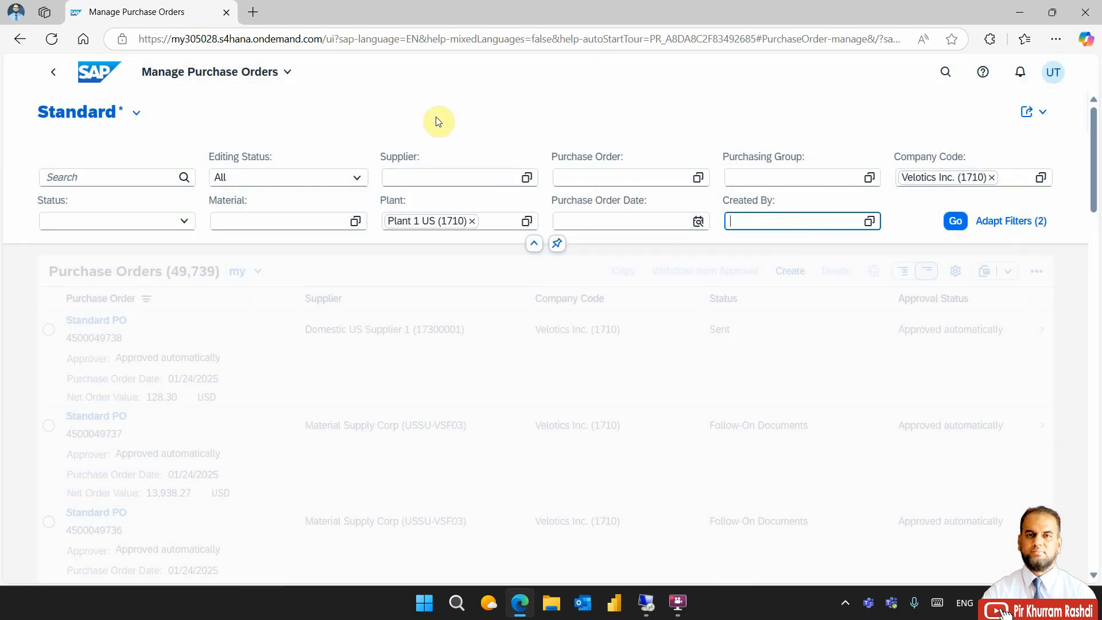
click(466, 89)
click(956, 221)
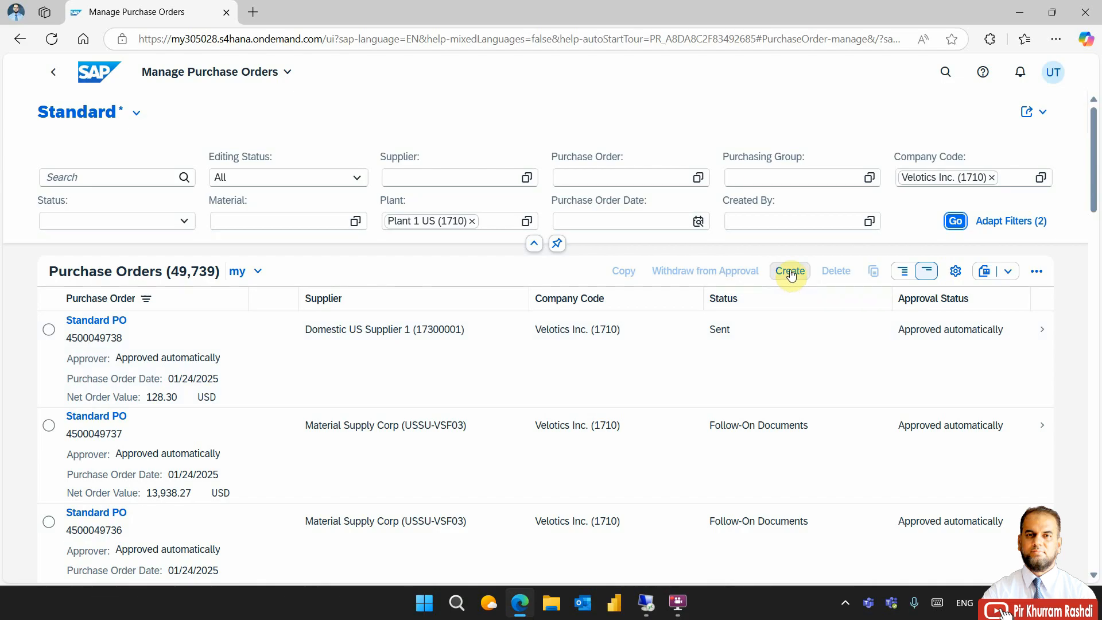
- Start a new purchase order, check the available purchasing document types, and keep Standard PO (NB)
click(790, 271)
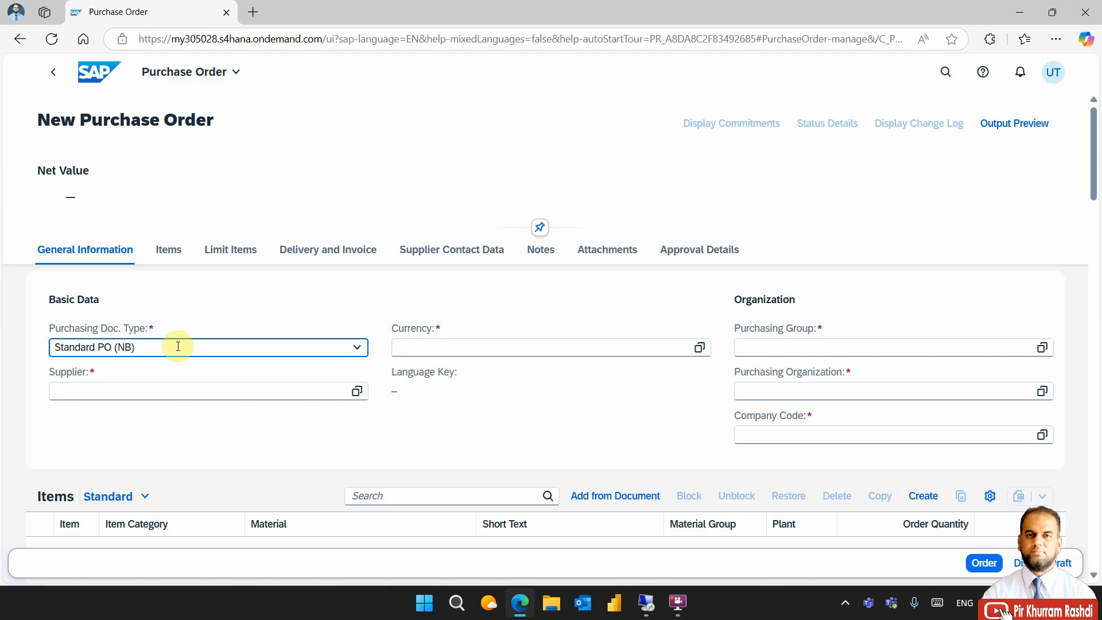
click(355, 348)
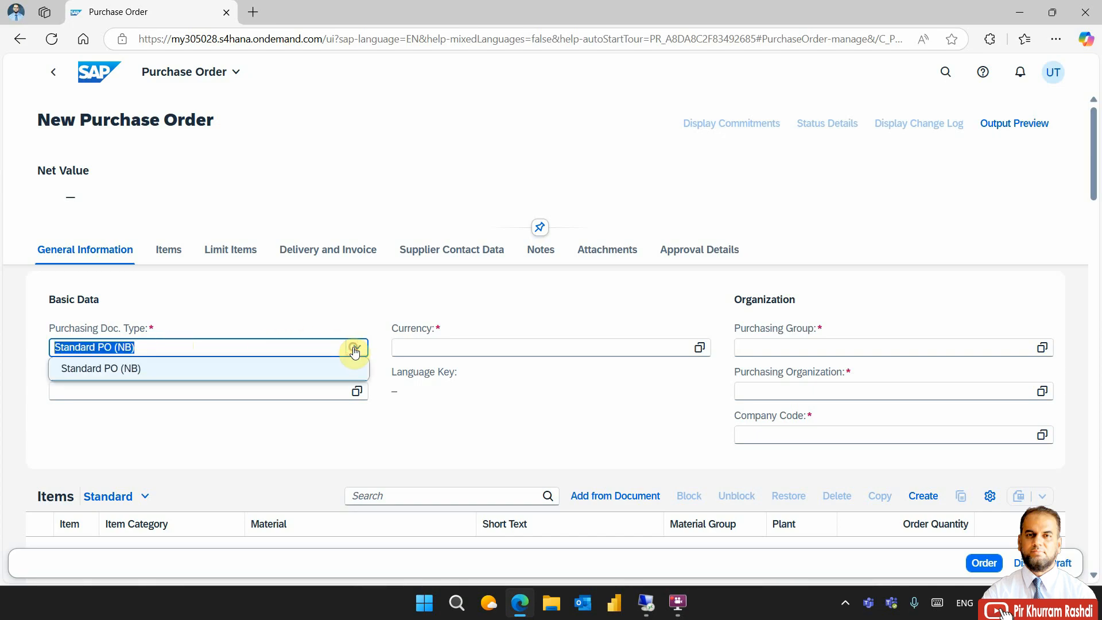
click(355, 348)
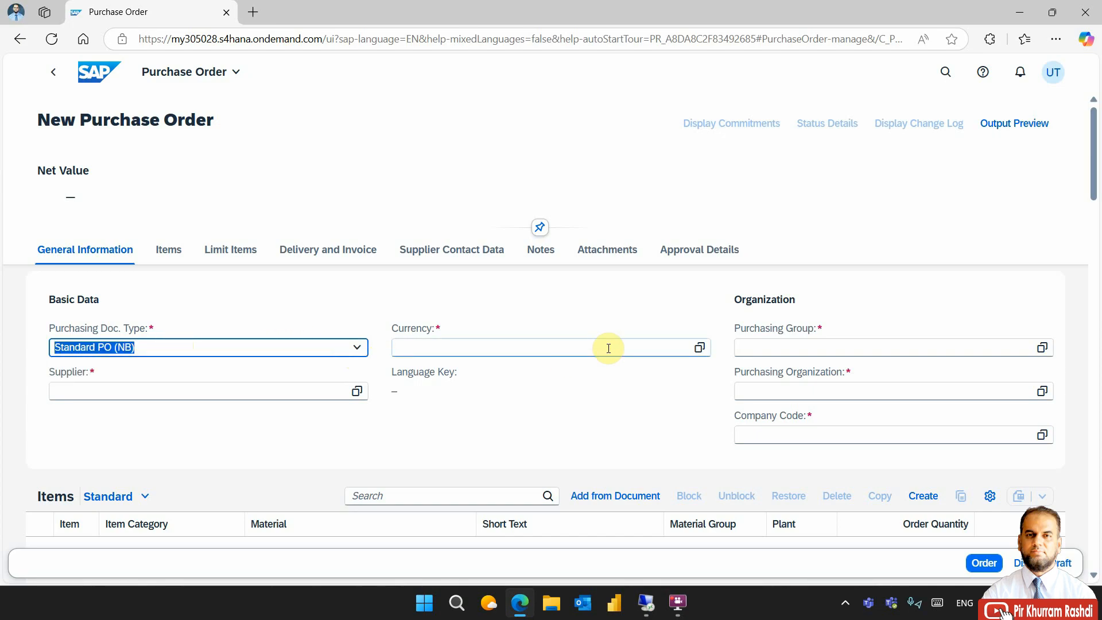
- Choose BikeTRSupply, Inc (USSU-TRL07) as the purchase order's supplier
click(358, 394)
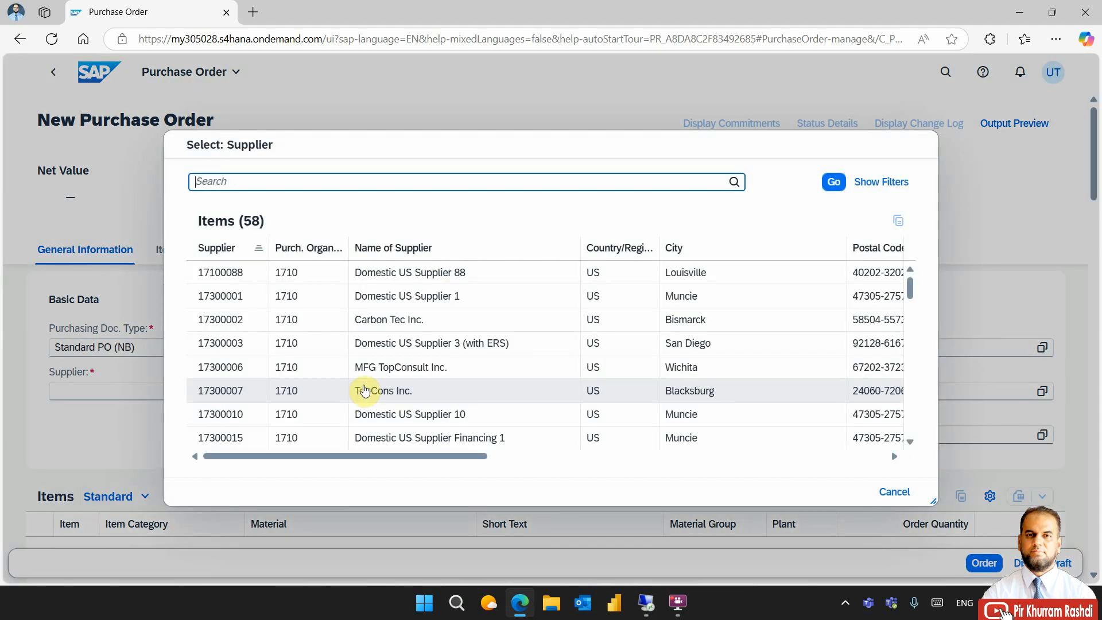
scroll(287, 395, down, 15)
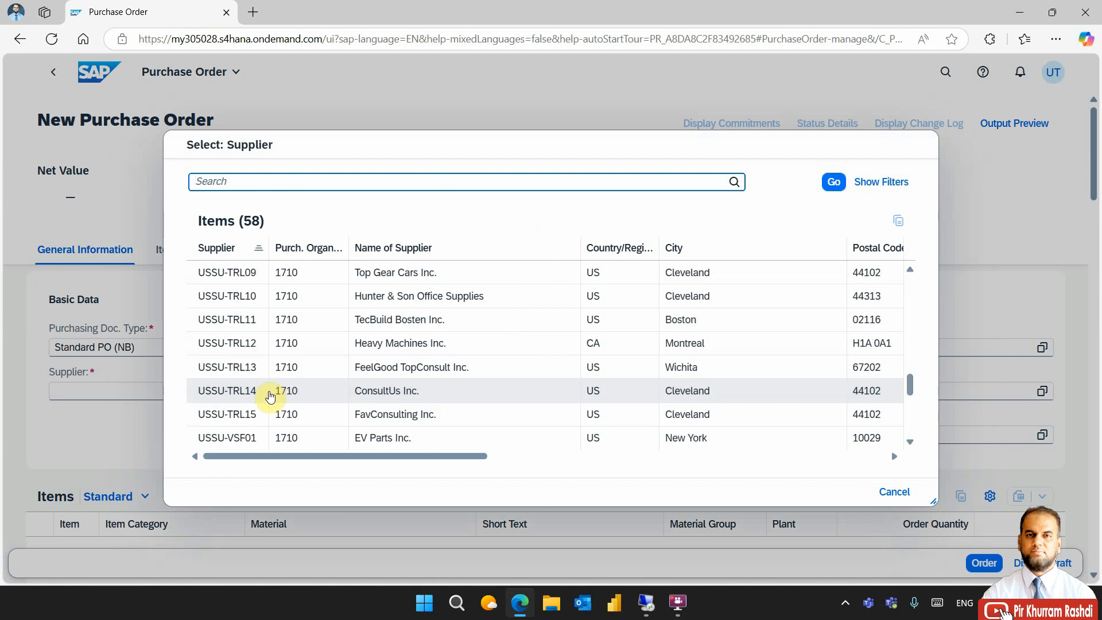
scroll(270, 391, up, 3)
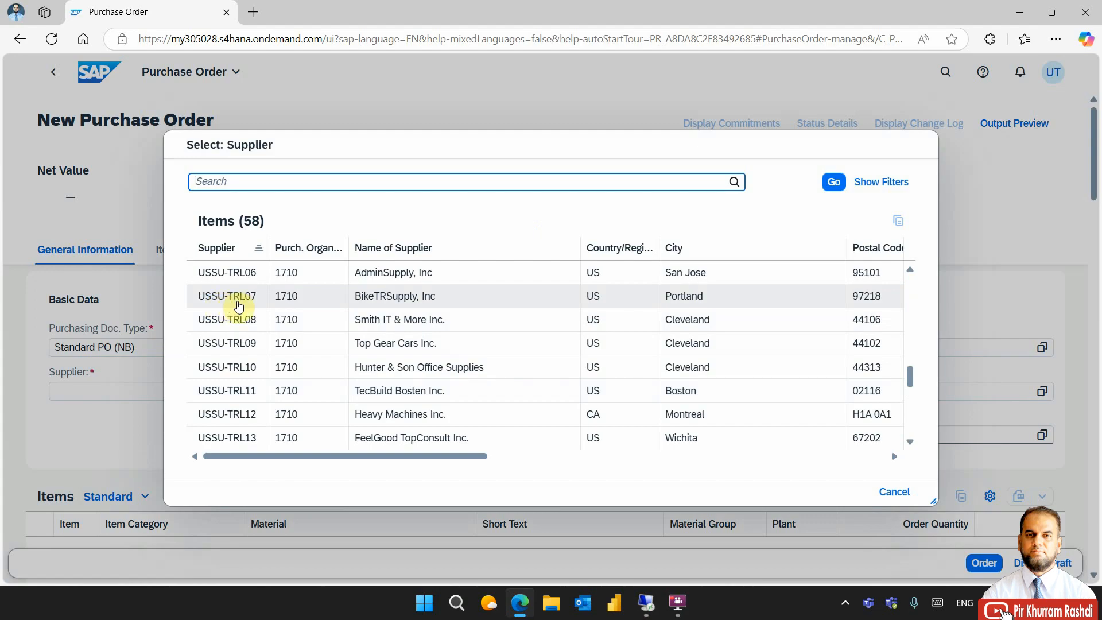
click(238, 302)
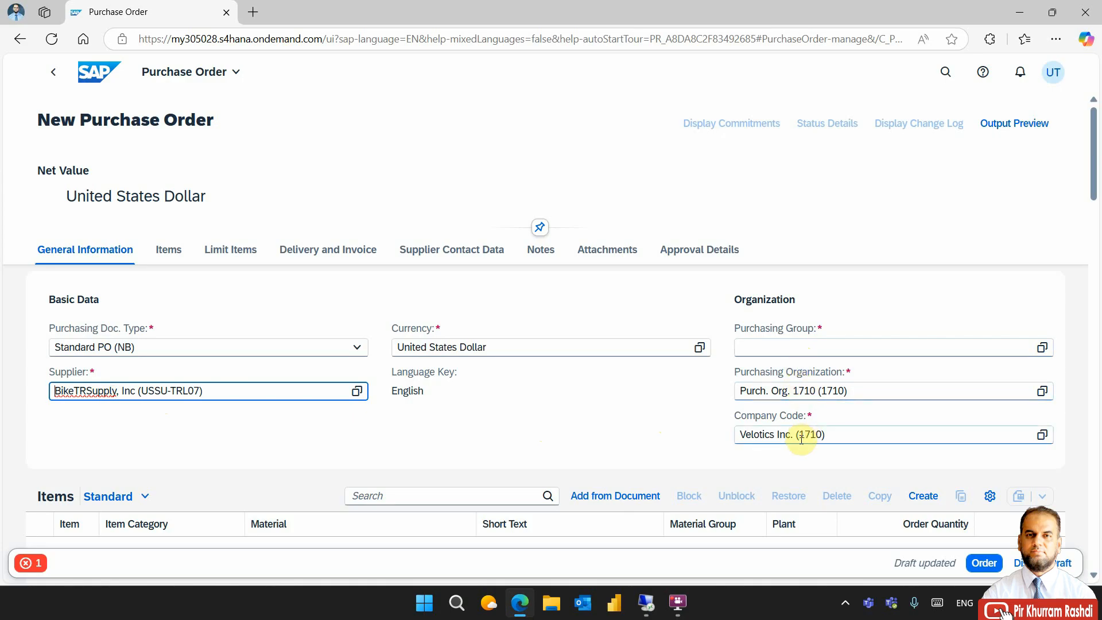
- View the selectable purchasing organizations without changing the entry, and set the purchasing group to Purch. Grp for TG (Z91)
click(1042, 392)
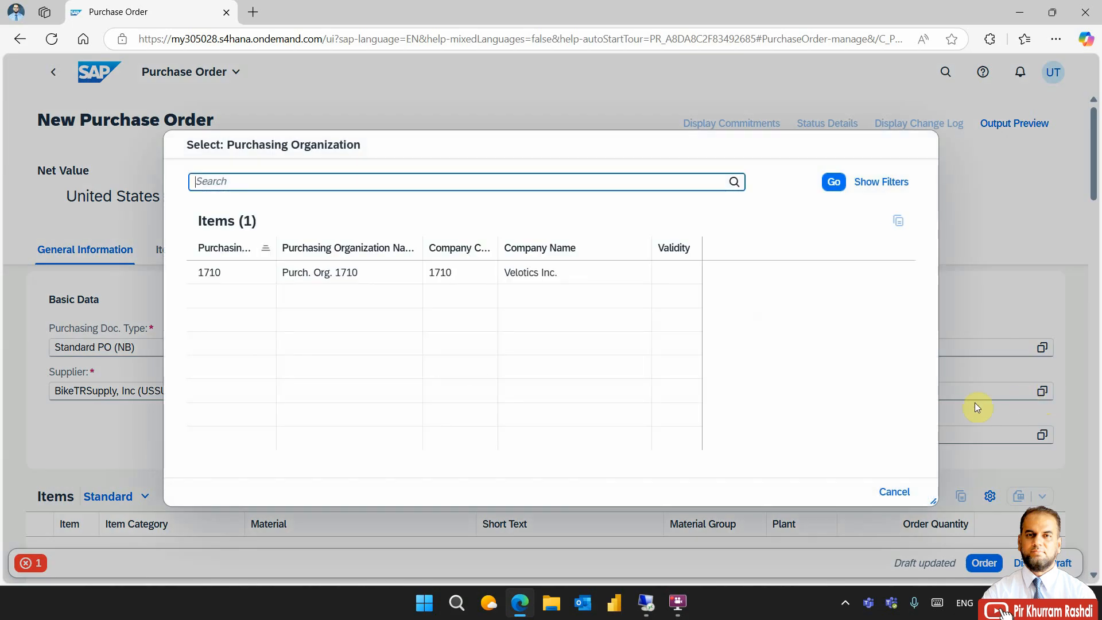
click(894, 492)
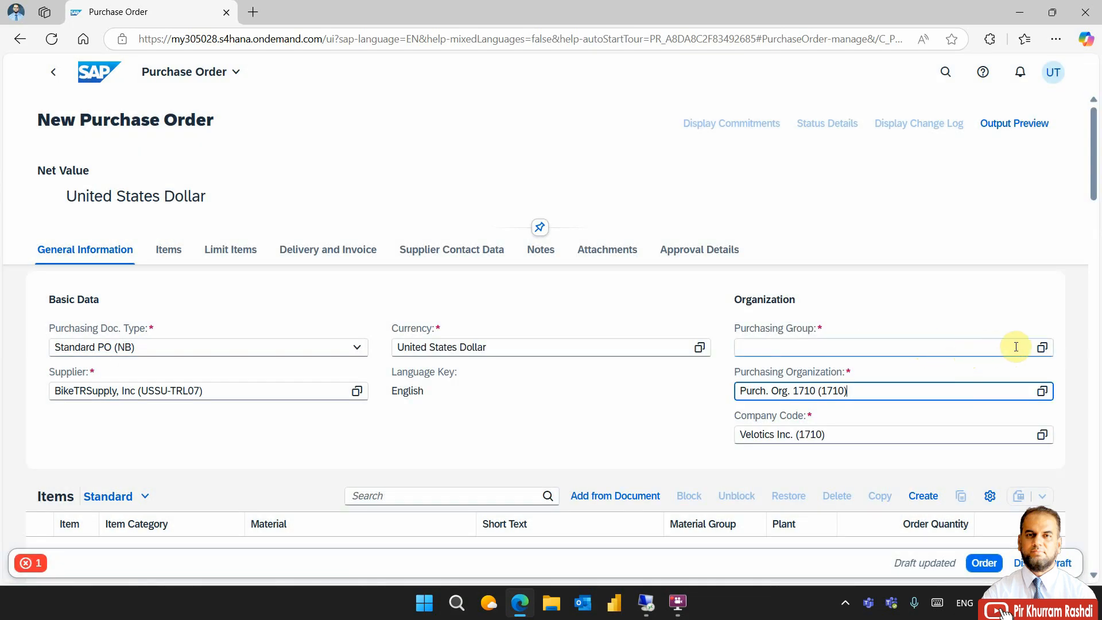
click(1042, 348)
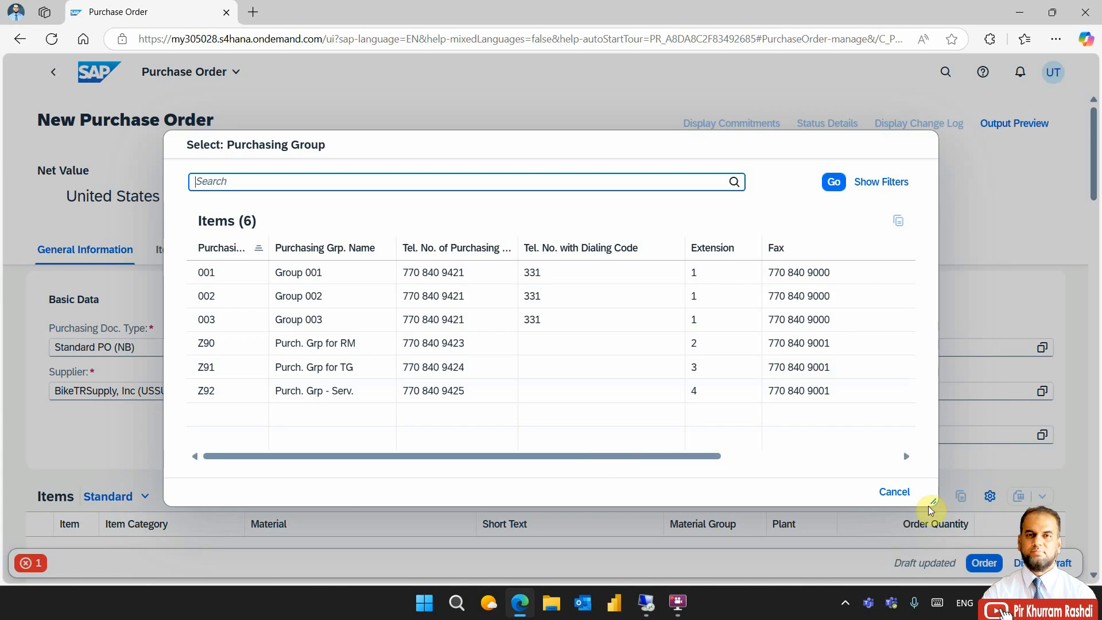
click(896, 492)
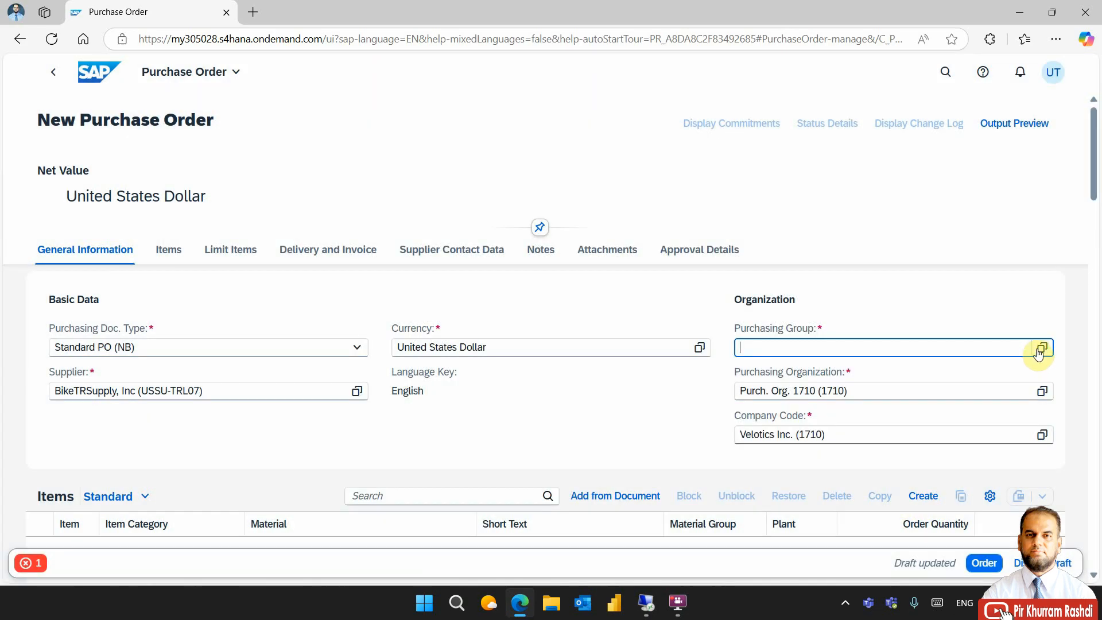
click(1040, 349)
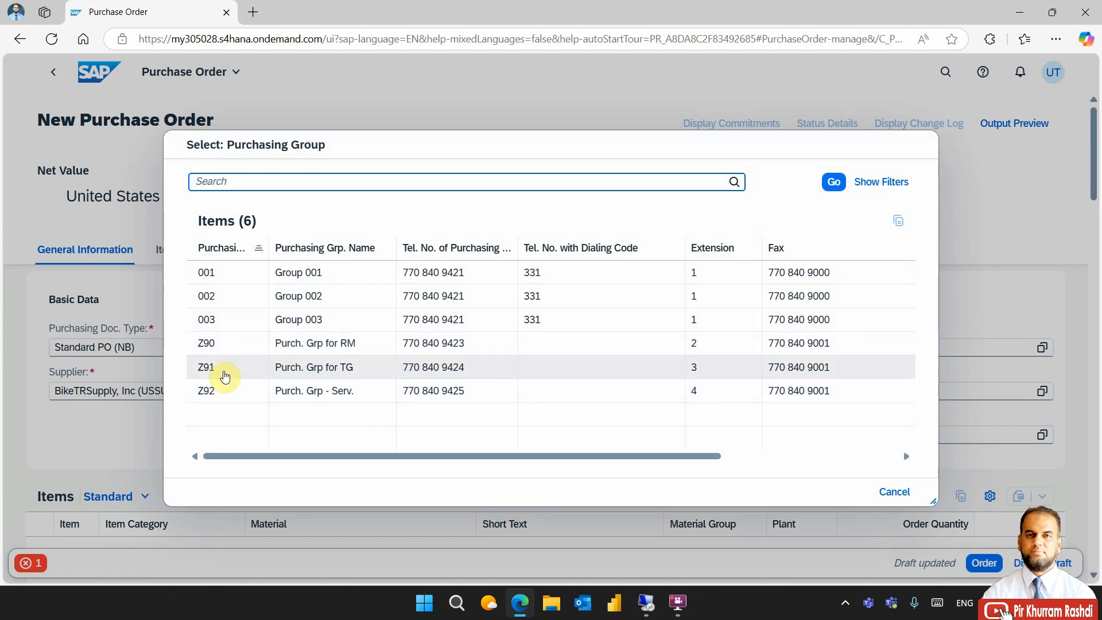
click(225, 376)
scroll(680, 466, down, 4)
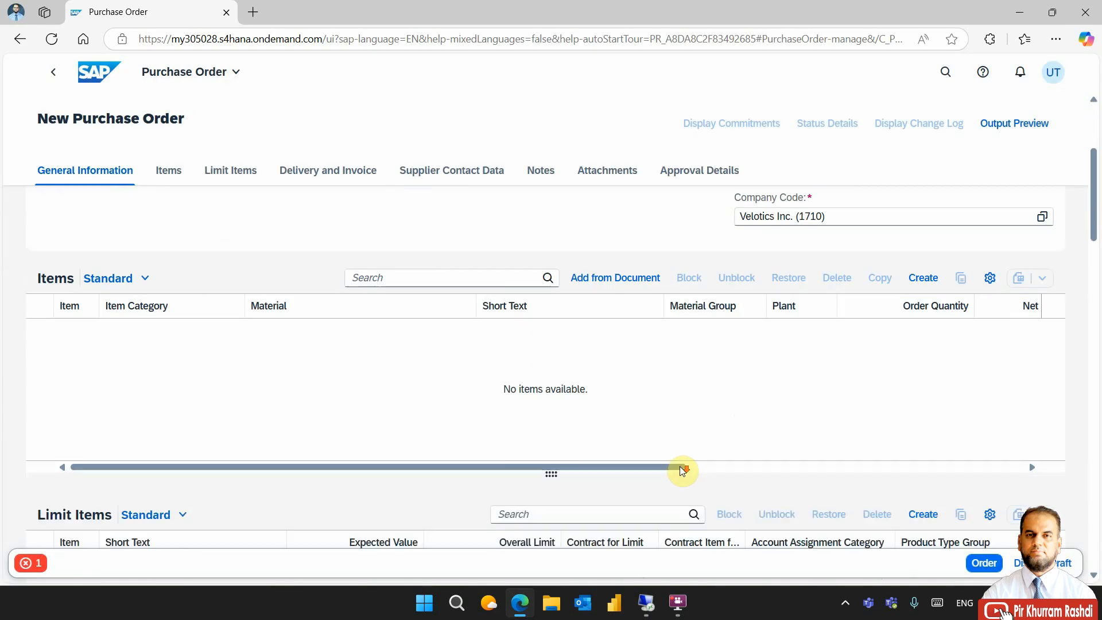
scroll(679, 466, up, 2)
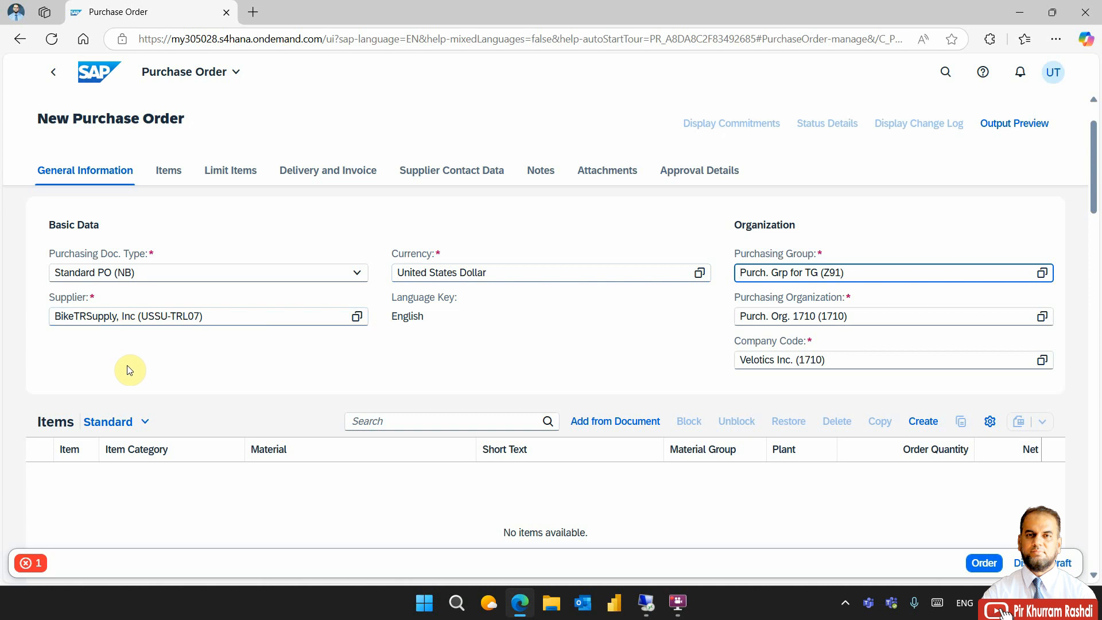
- View the selectable currencies without choosing one, and read the messages reported for the purchase order draft
click(699, 274)
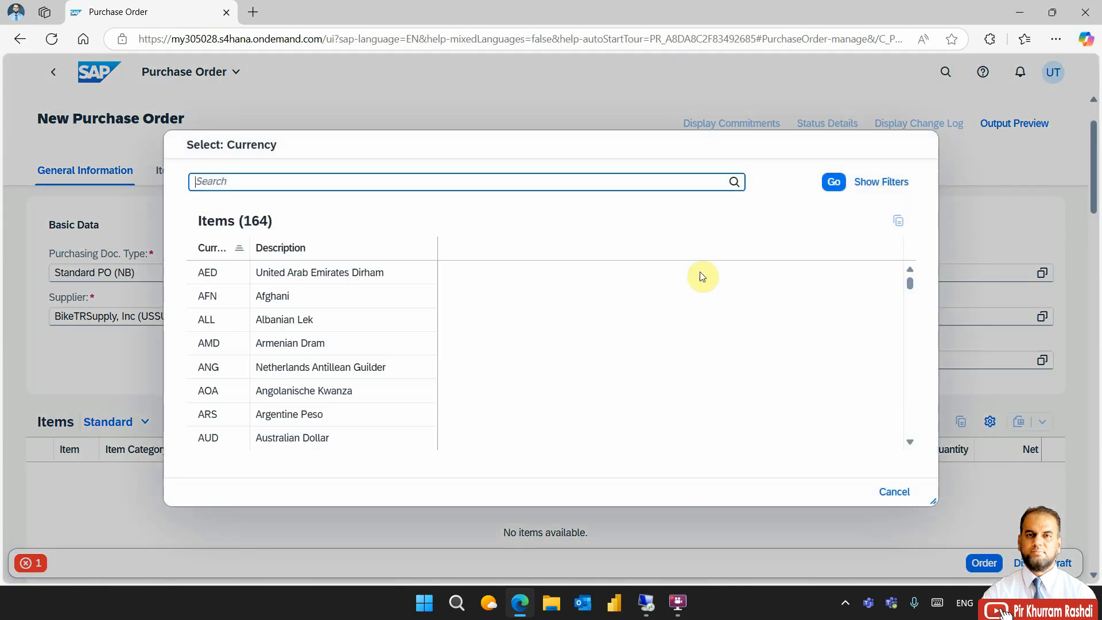
click(887, 491)
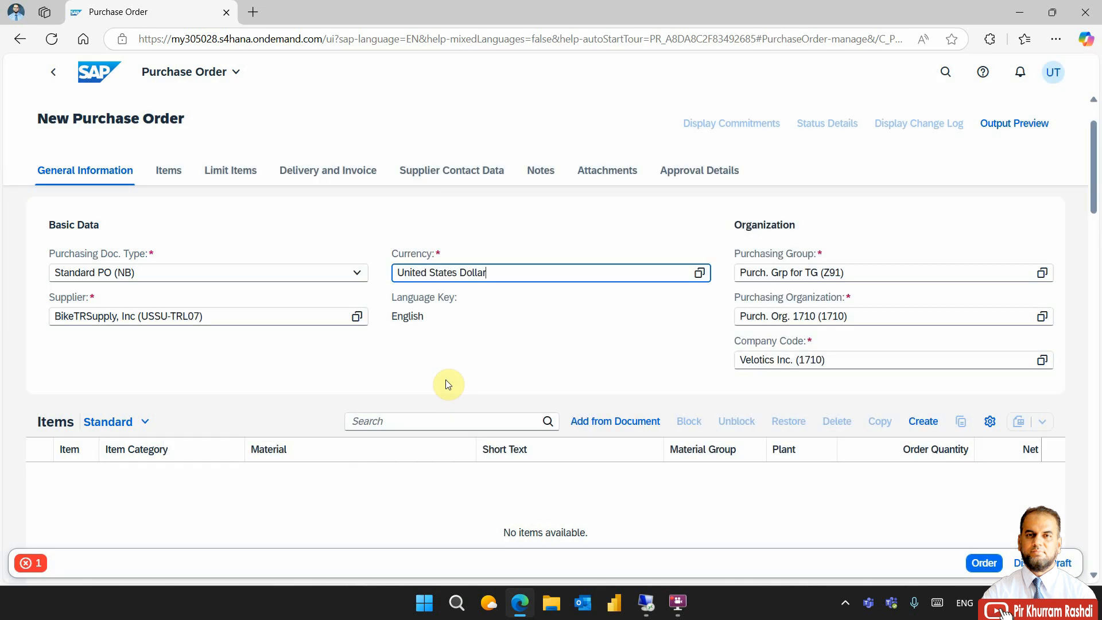
scroll(448, 384, down, 3)
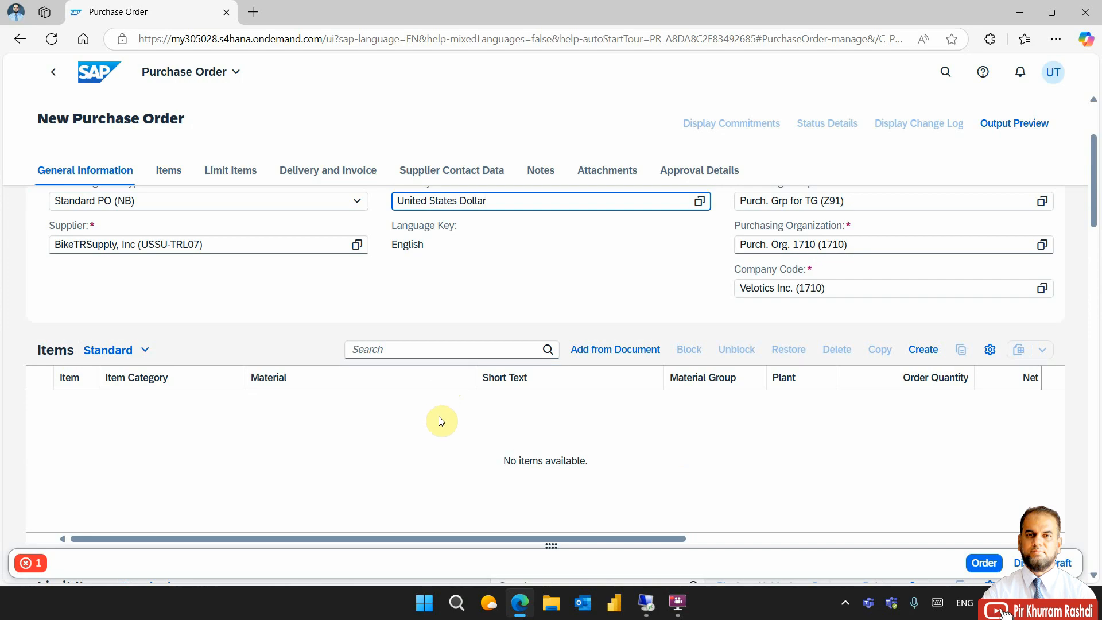
scroll(441, 422, up, 2)
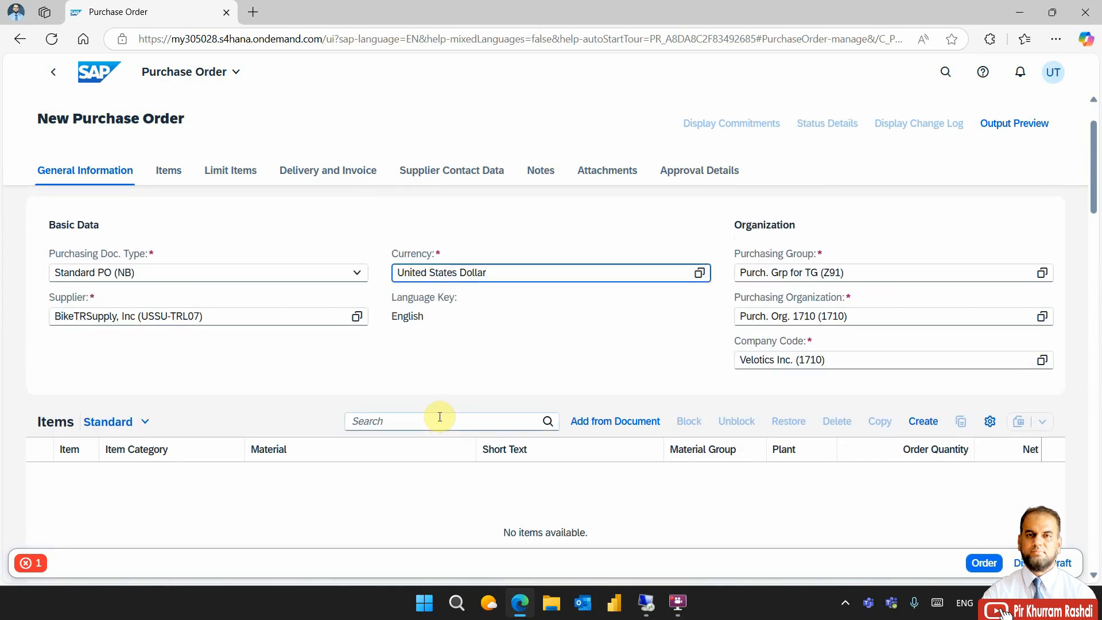
scroll(440, 417, down, 3)
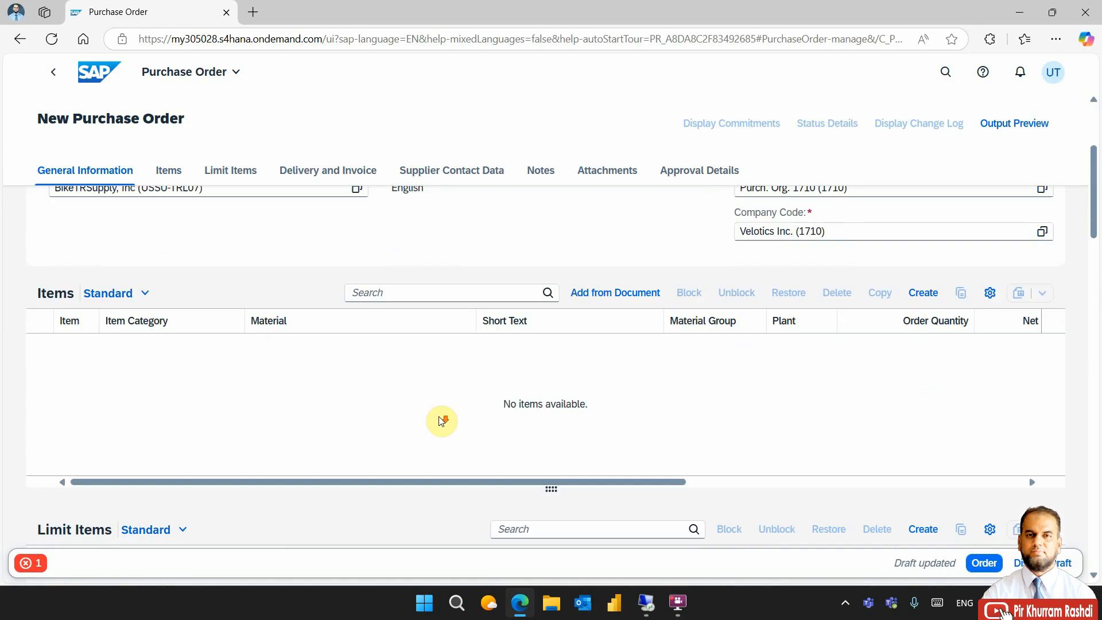
scroll(441, 421, up, 3)
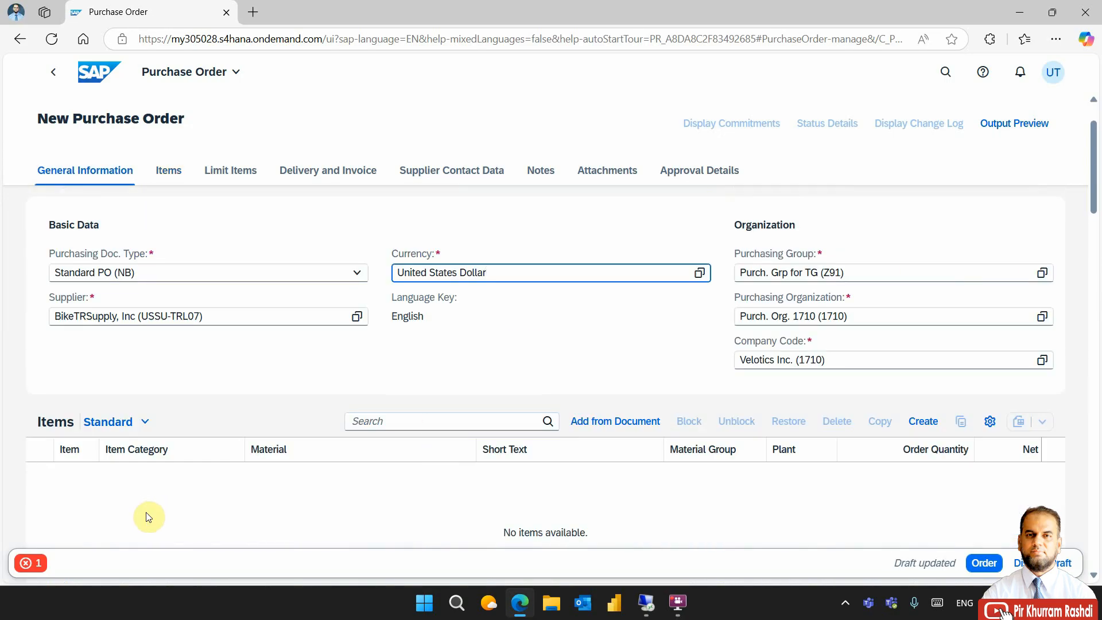
click(41, 567)
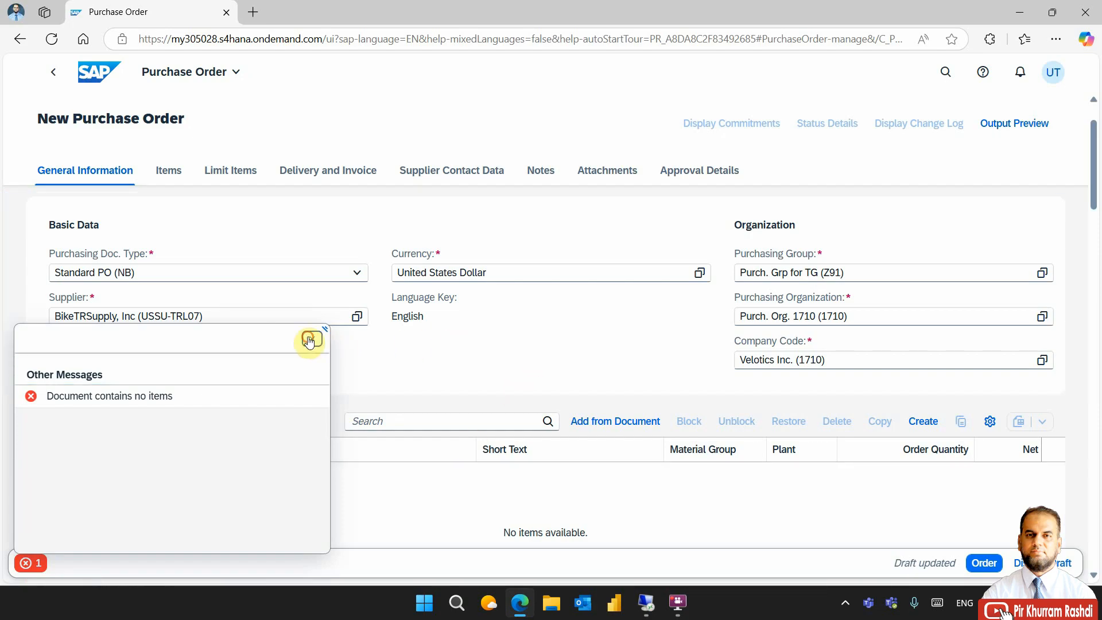
click(308, 340)
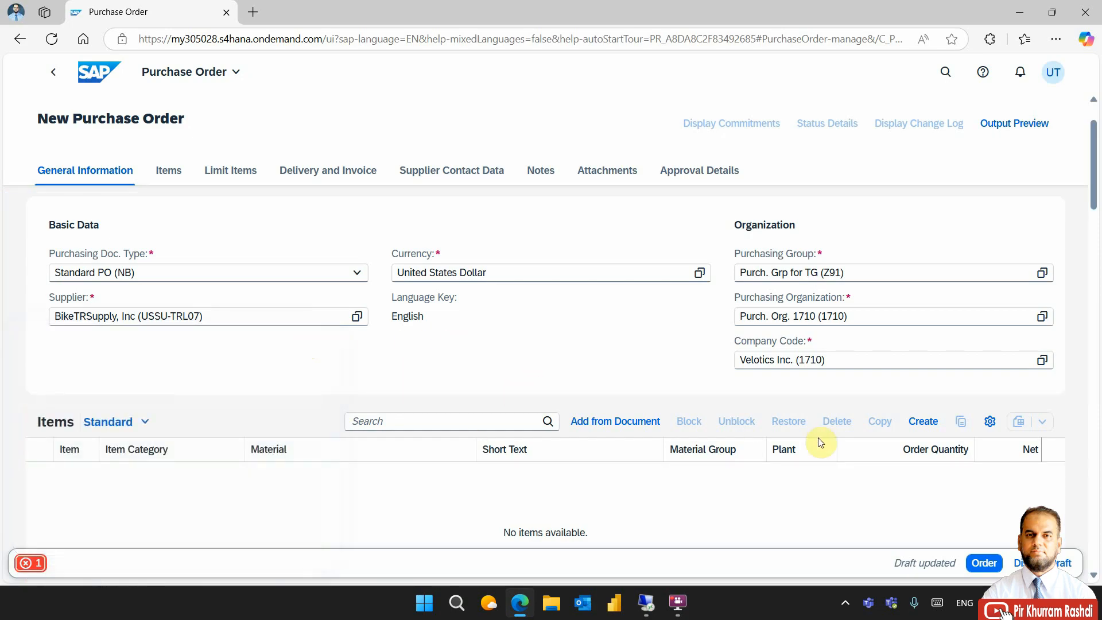
- Add an item to the purchase order, view its item category options, and keep Standard
click(916, 425)
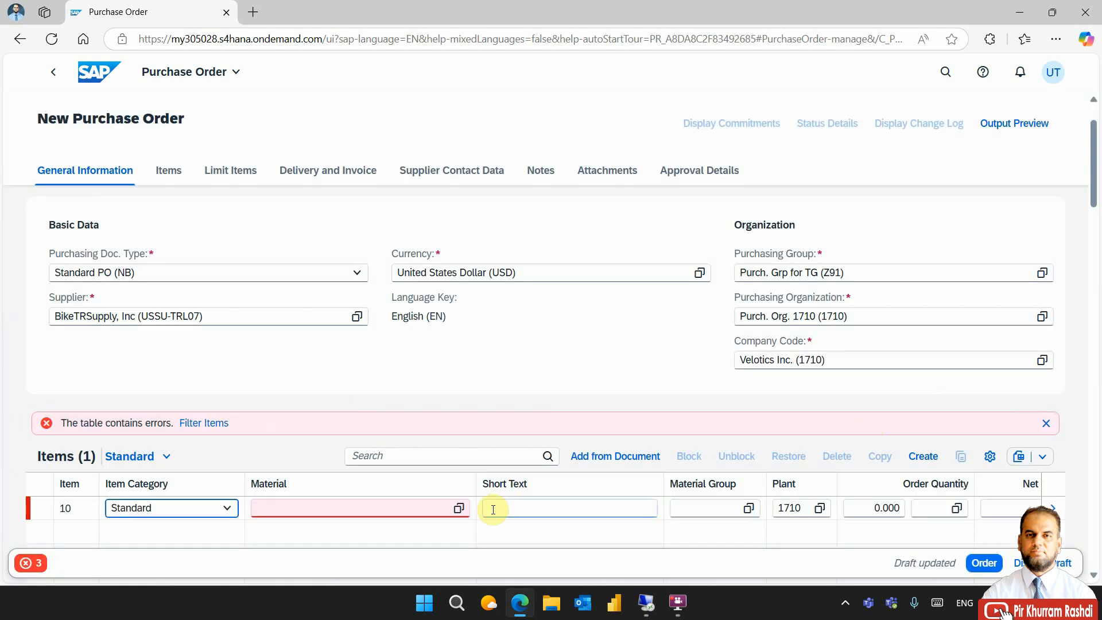
scroll(402, 517, down, 1)
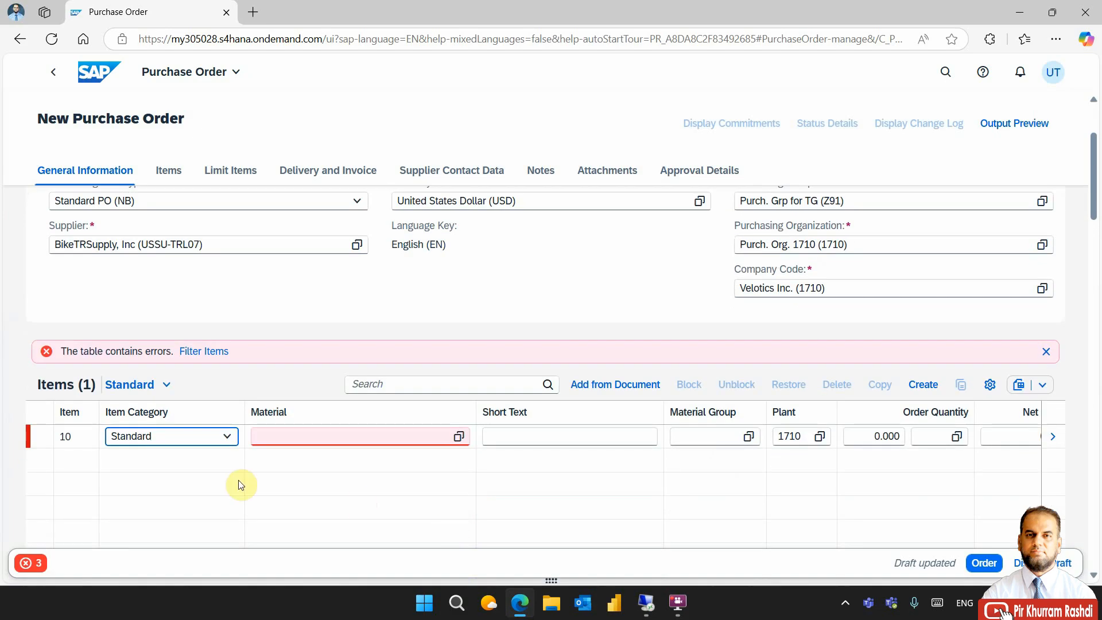
click(228, 438)
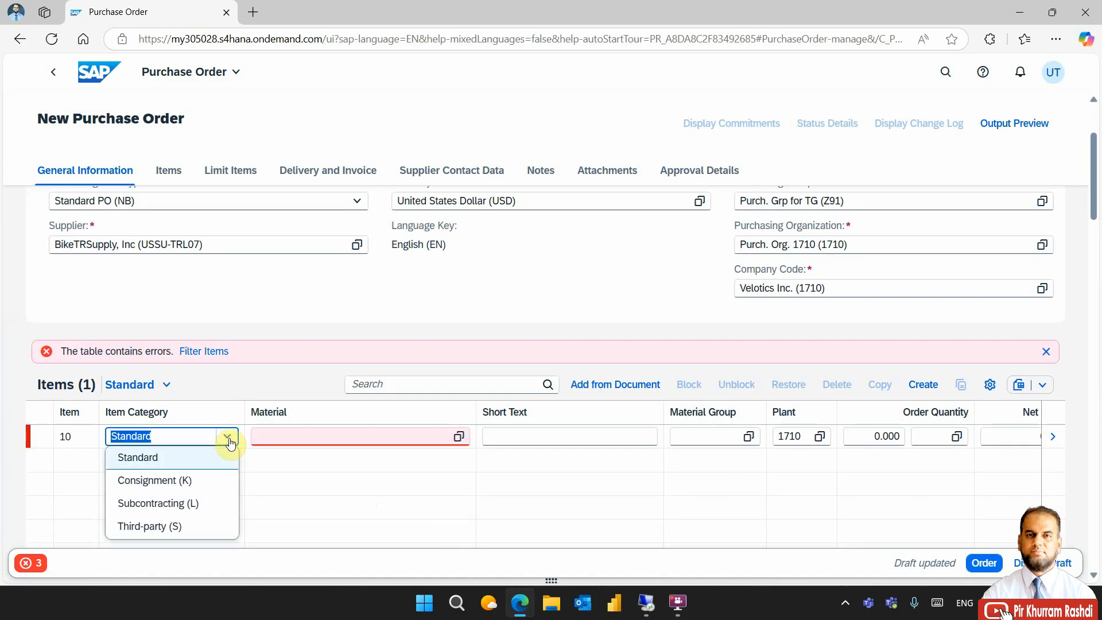
- Browse the selectable materials for item 10, including their product group, product type and CO2e footprint details
click(293, 438)
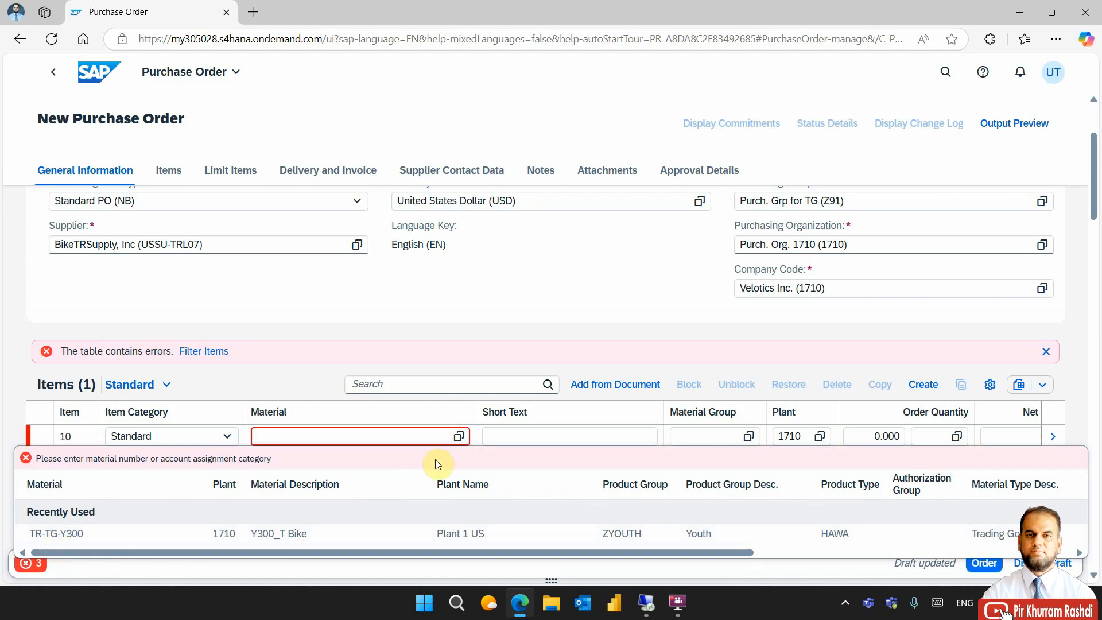
click(458, 436)
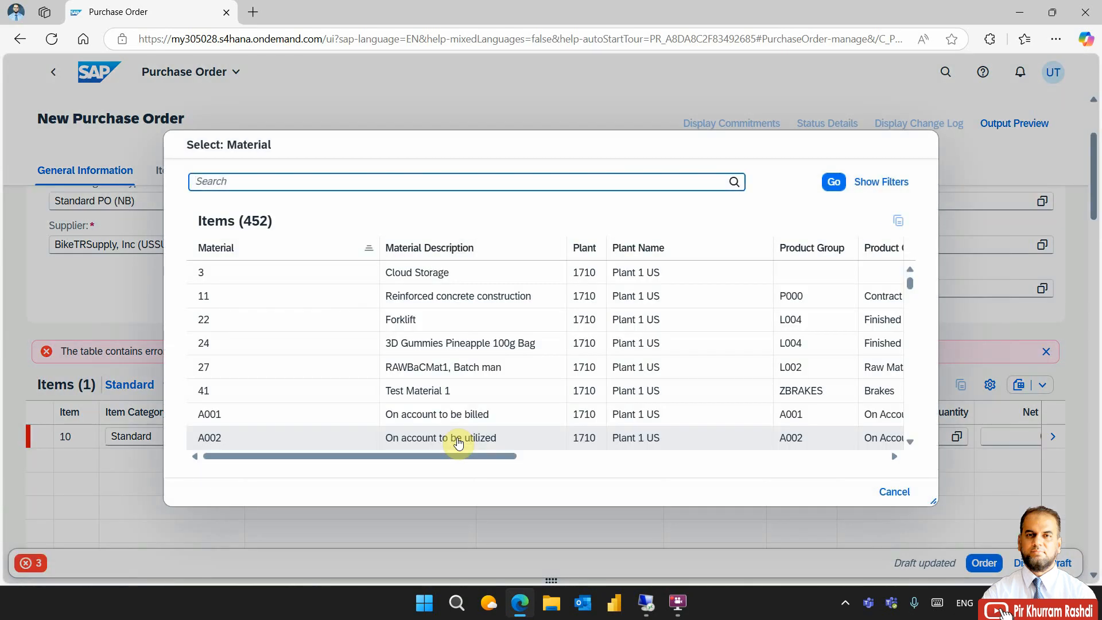
scroll(463, 439, down, 3)
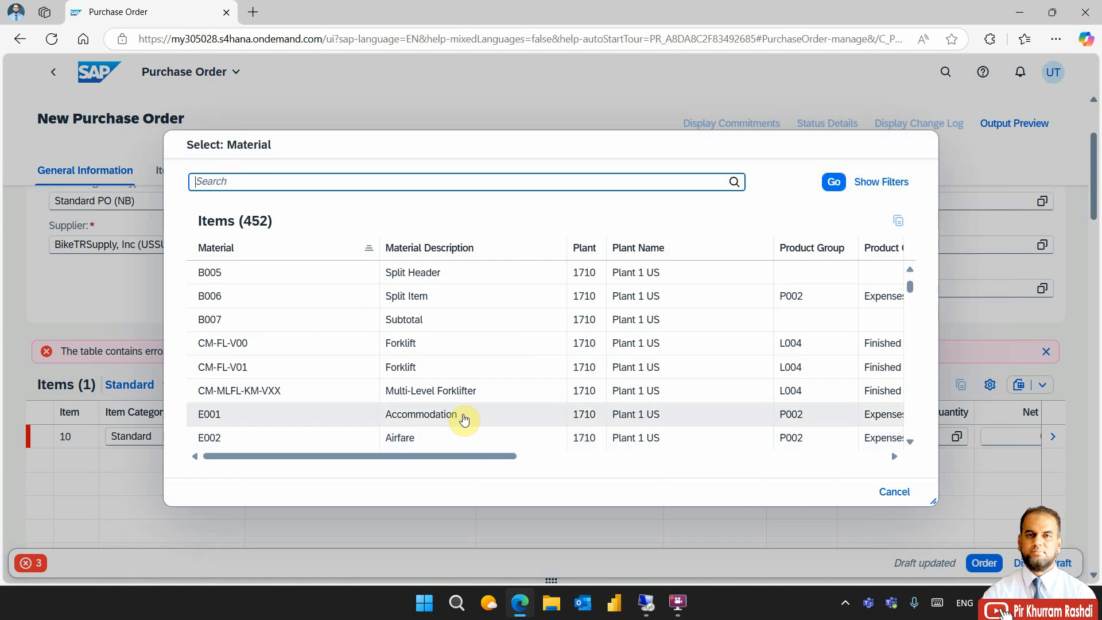
scroll(462, 422, down, 3)
scroll(463, 419, down, 10)
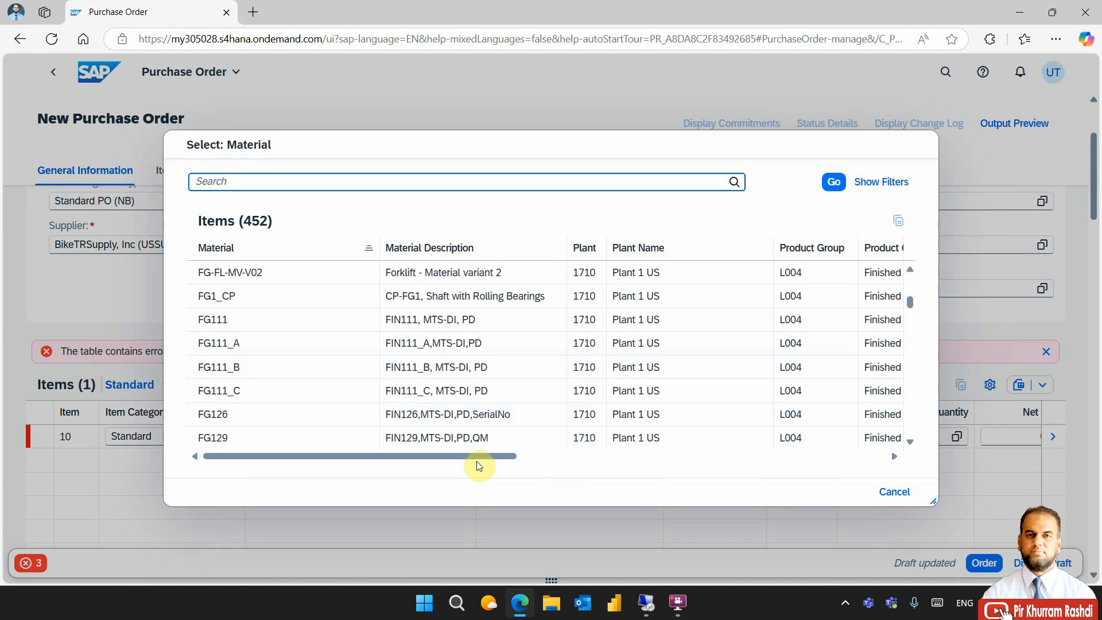
drag(487, 457, 687, 457)
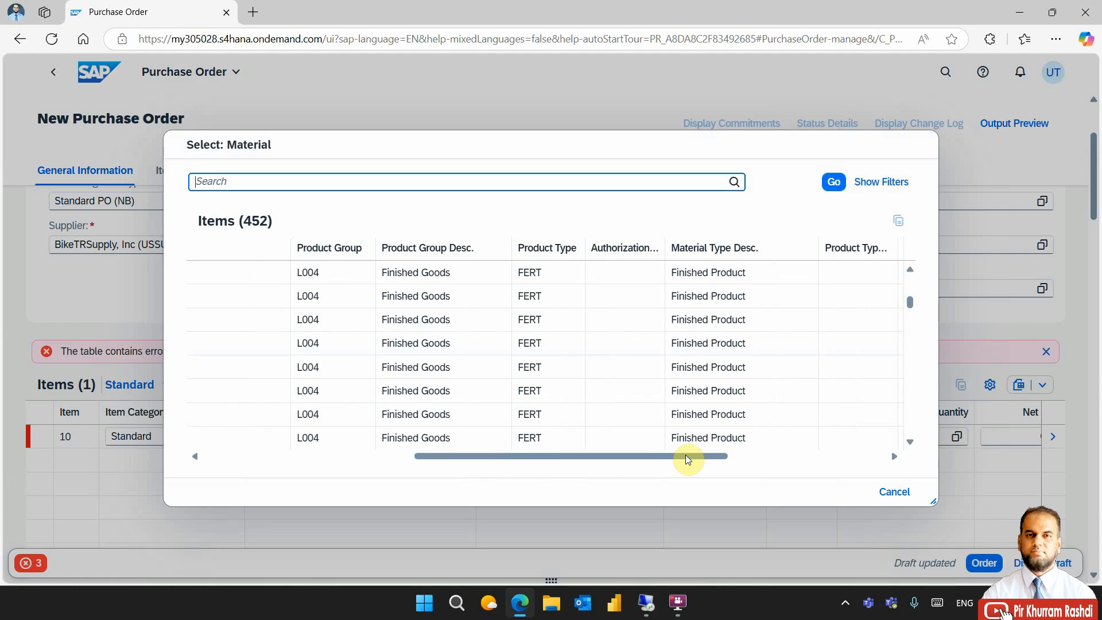
drag(688, 460, 640, 460)
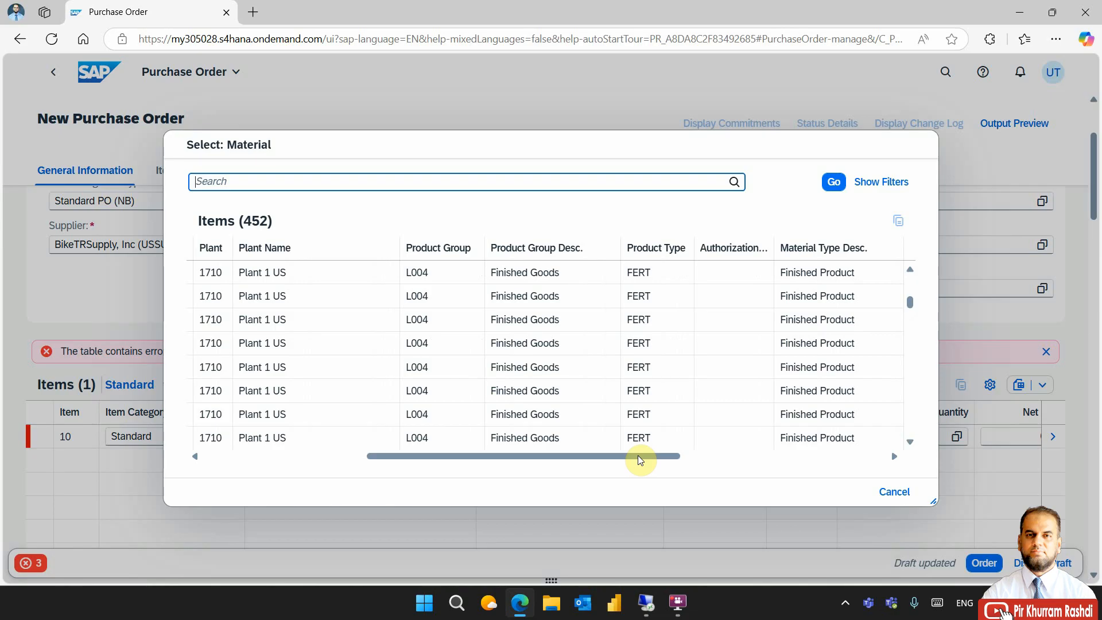
drag(640, 459, 847, 459)
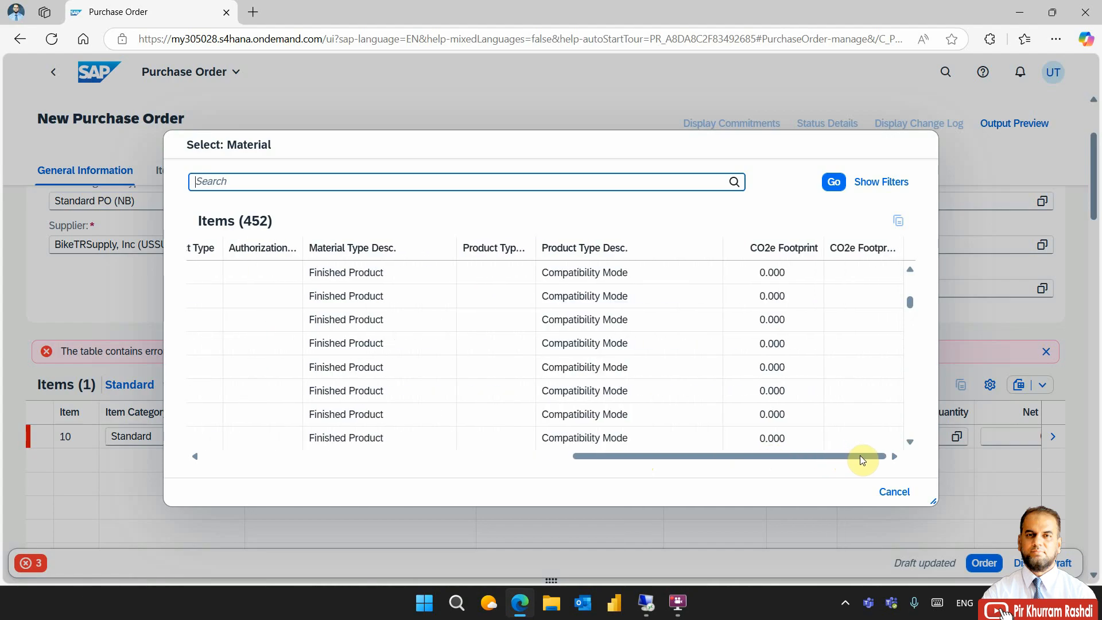
drag(860, 456, 386, 447)
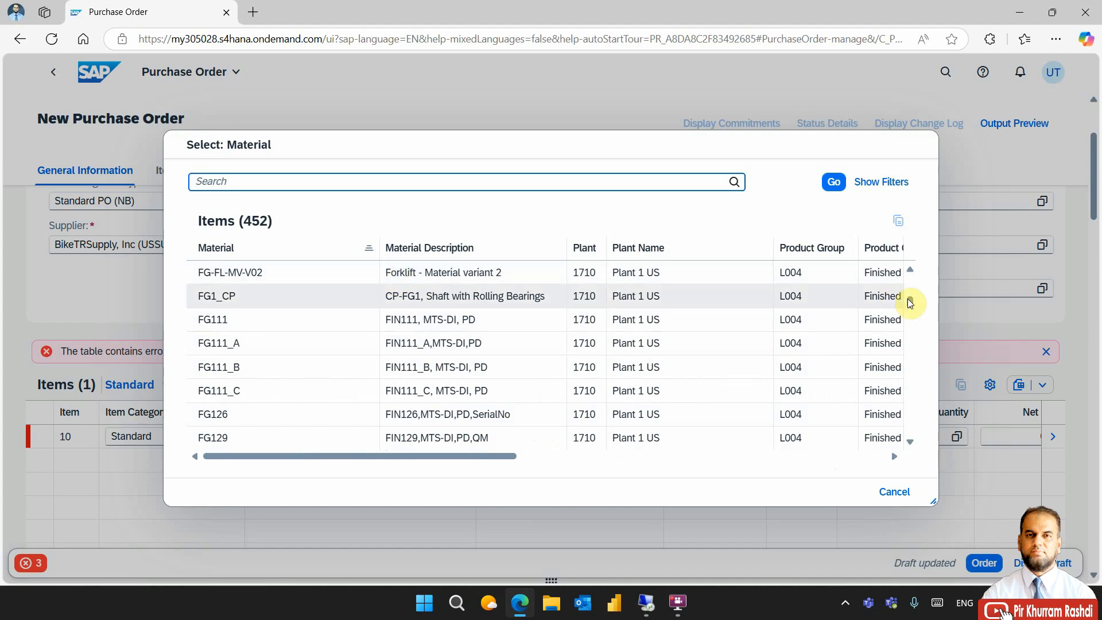
drag(909, 301, 909, 323)
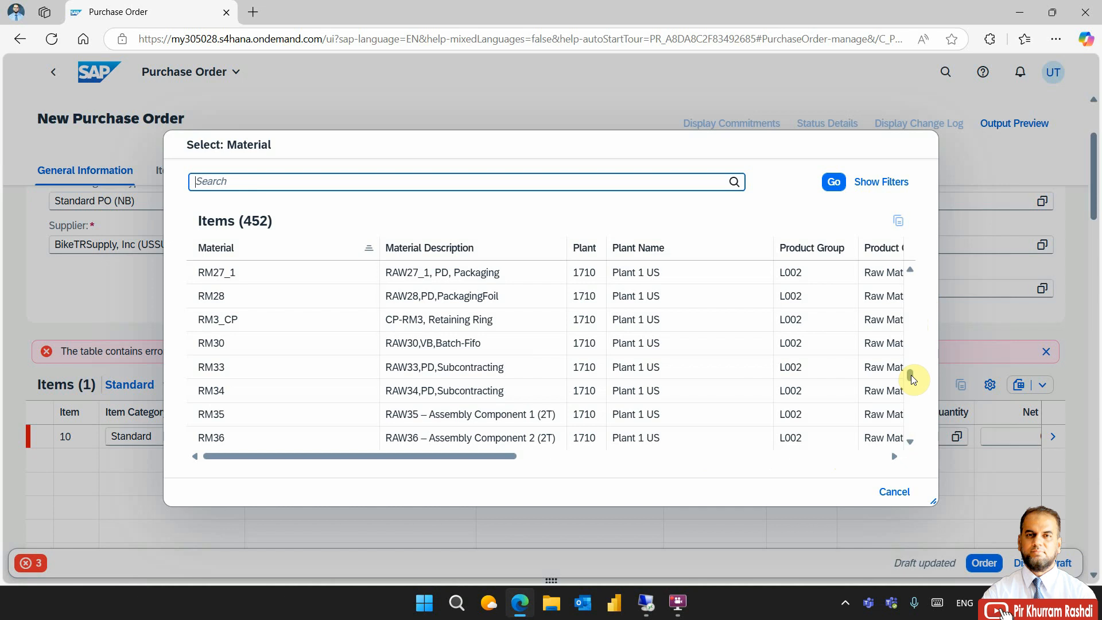
drag(911, 374, 912, 397)
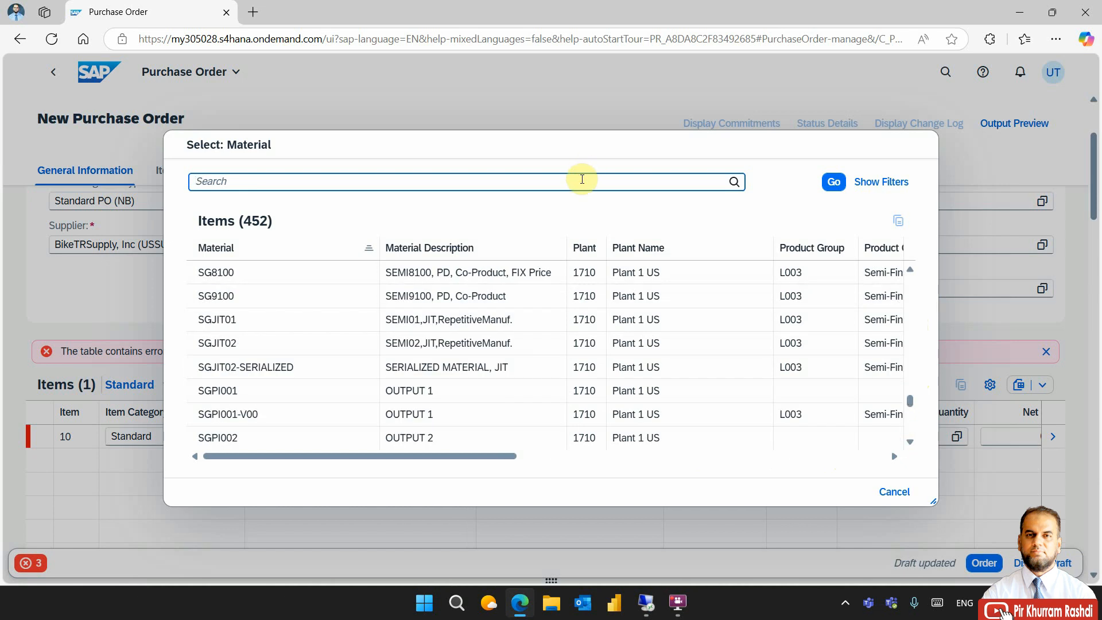
- Search the materials for TR- and refine it to TR-TG, and choose TR-TG-Y300 (Y300_T Bike) as item 10's material
text(TR-)
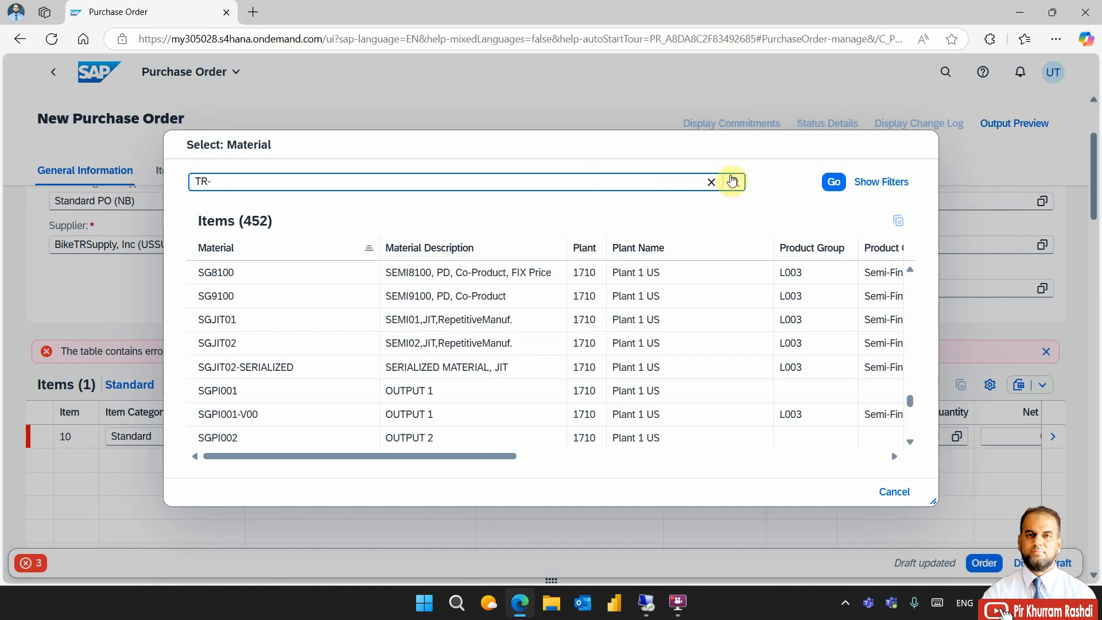
click(734, 182)
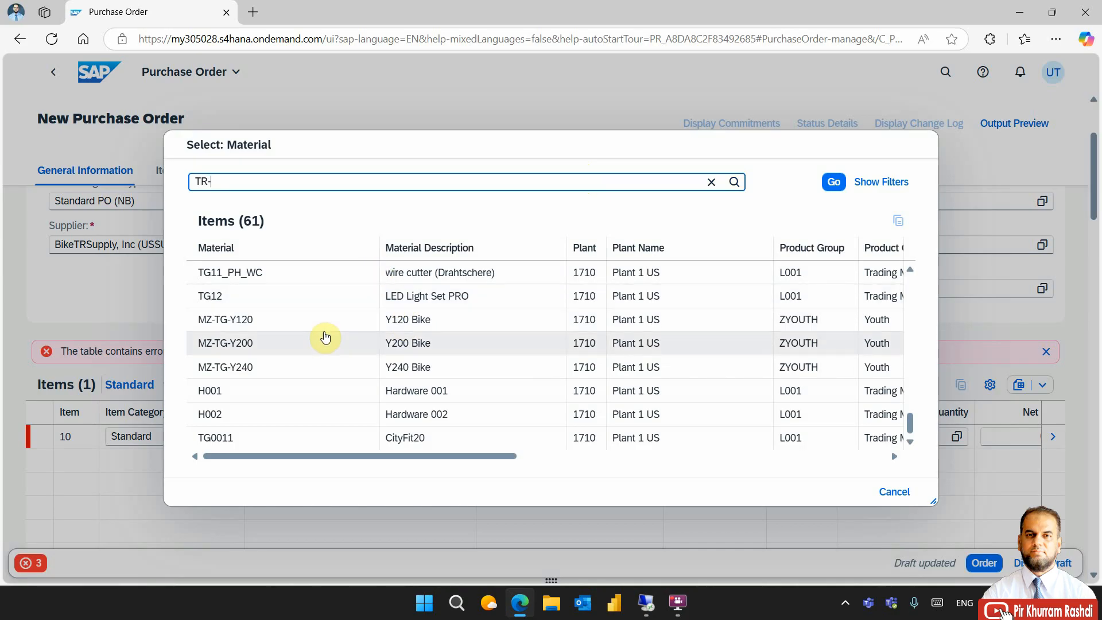
scroll(325, 337, up, 3)
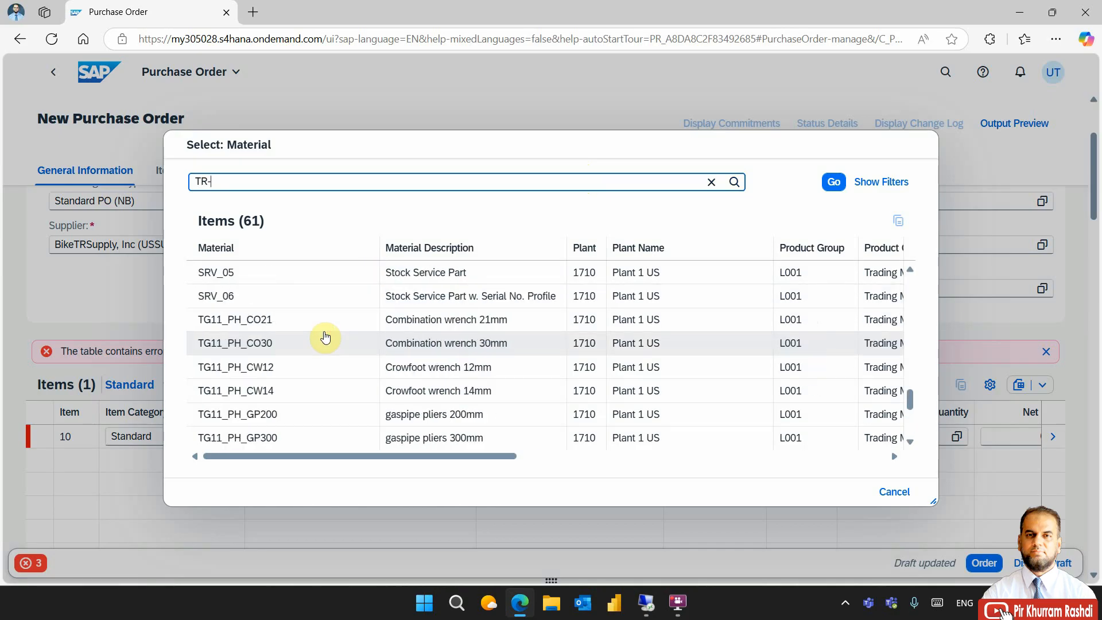
scroll(326, 337, up, 5)
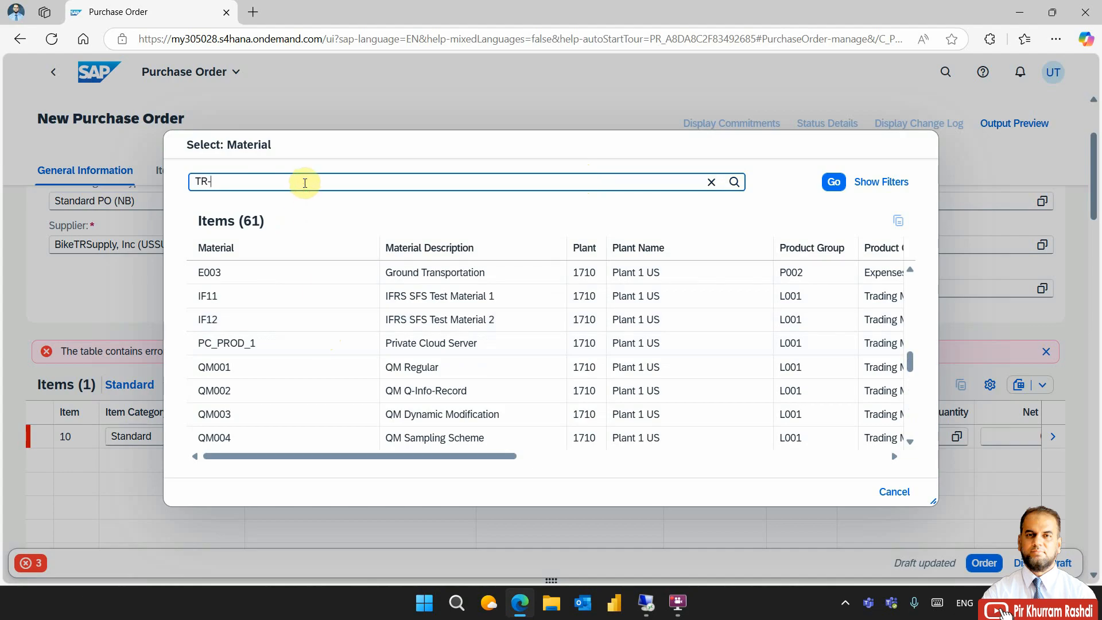
text(TG)
key(Return)
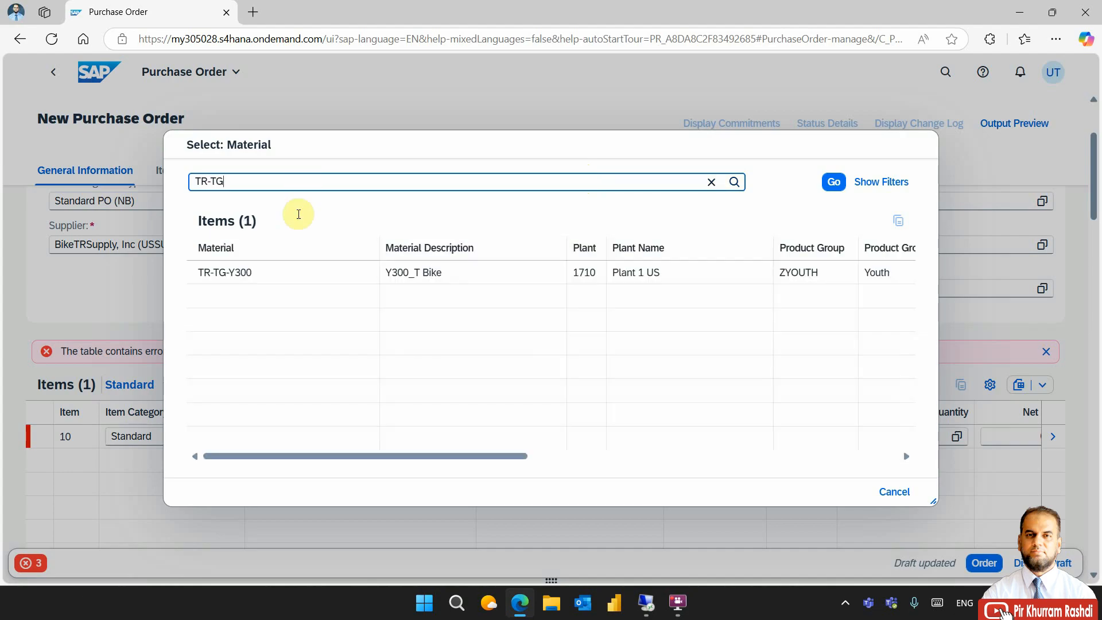
click(287, 273)
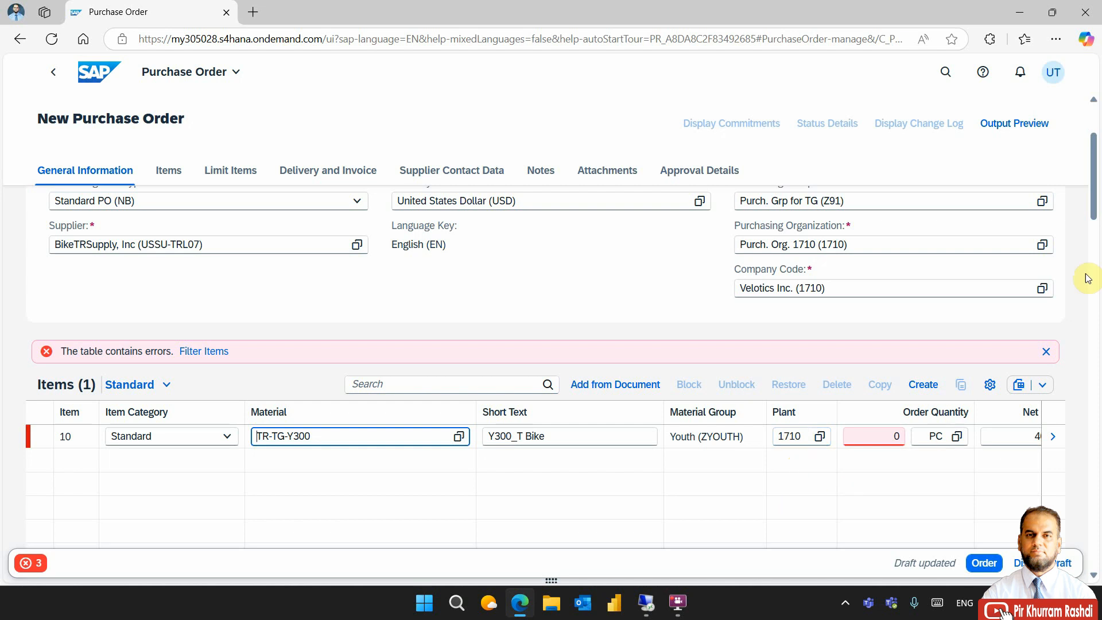
- Set the order quantity of the Y300_T Bike item to 10 PC
drag(1094, 197, 1095, 208)
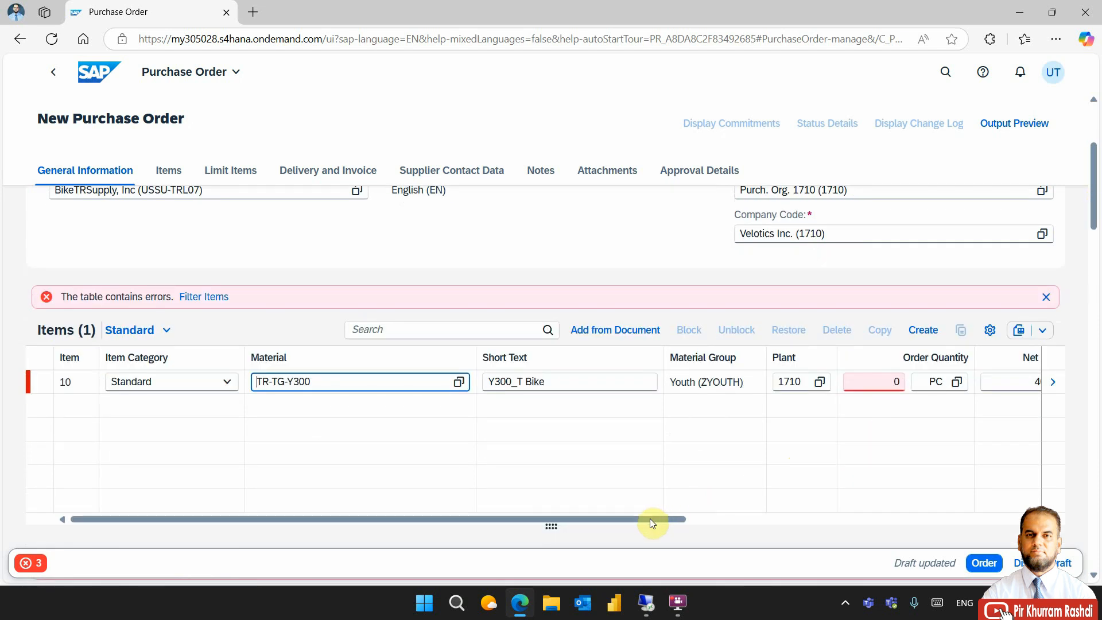
drag(650, 520, 829, 522)
click(601, 381)
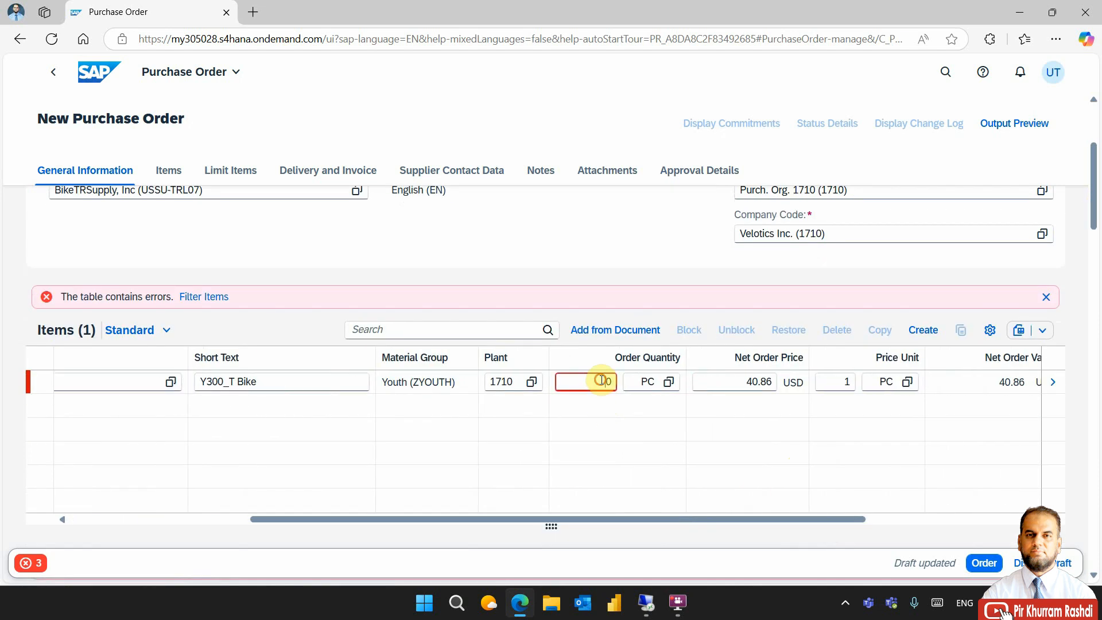
double_click(611, 381)
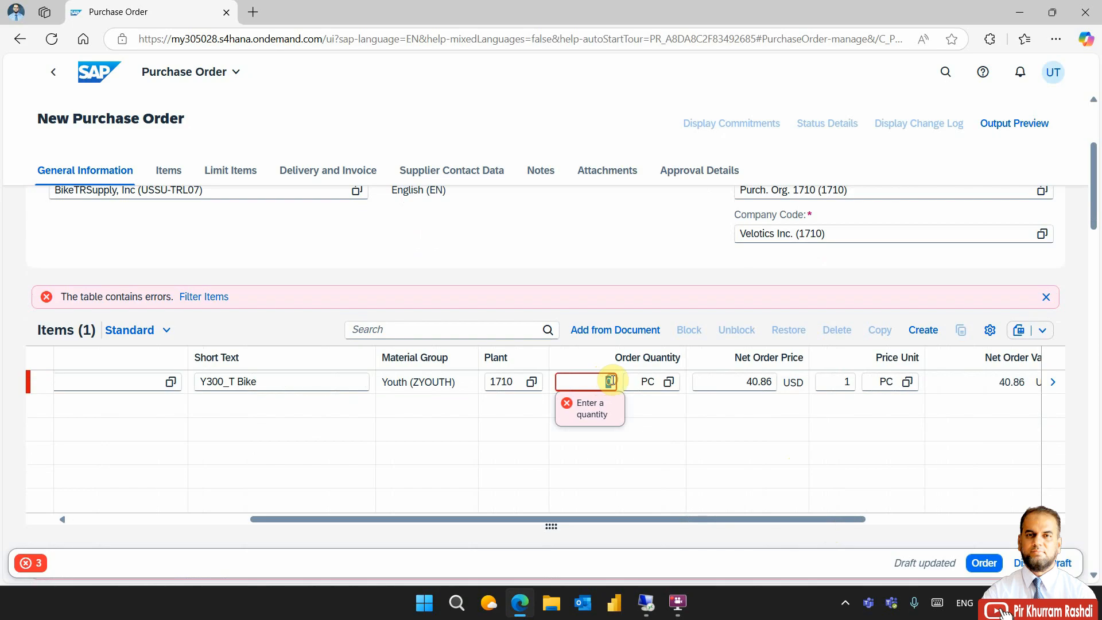
text(10)
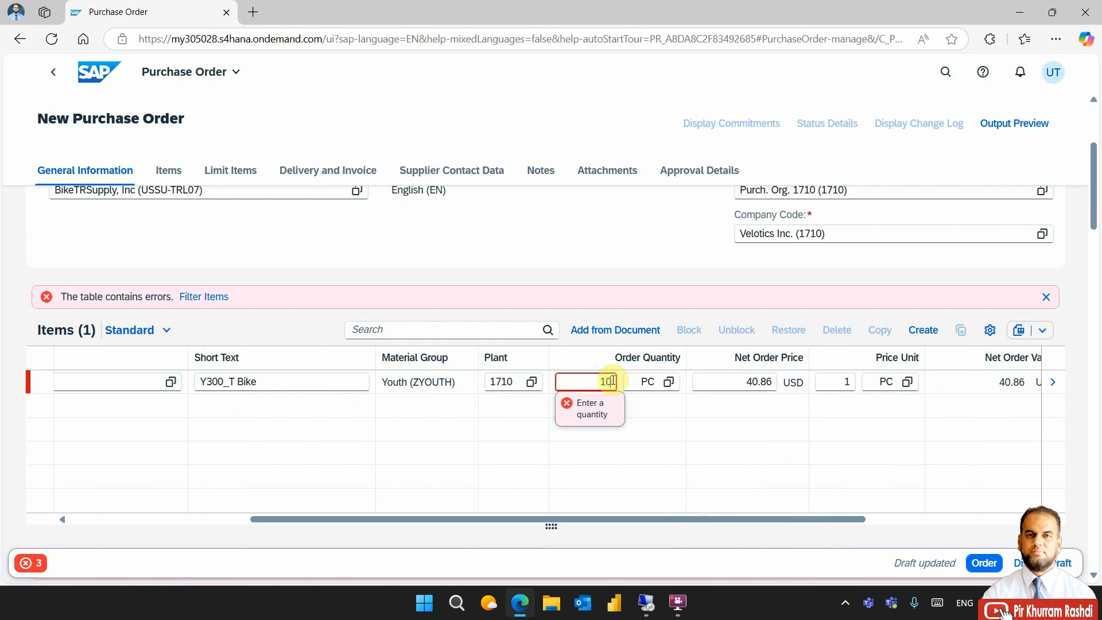
- Set the net order price of the Y300_T Bike item to 44892.90 USD
click(726, 382)
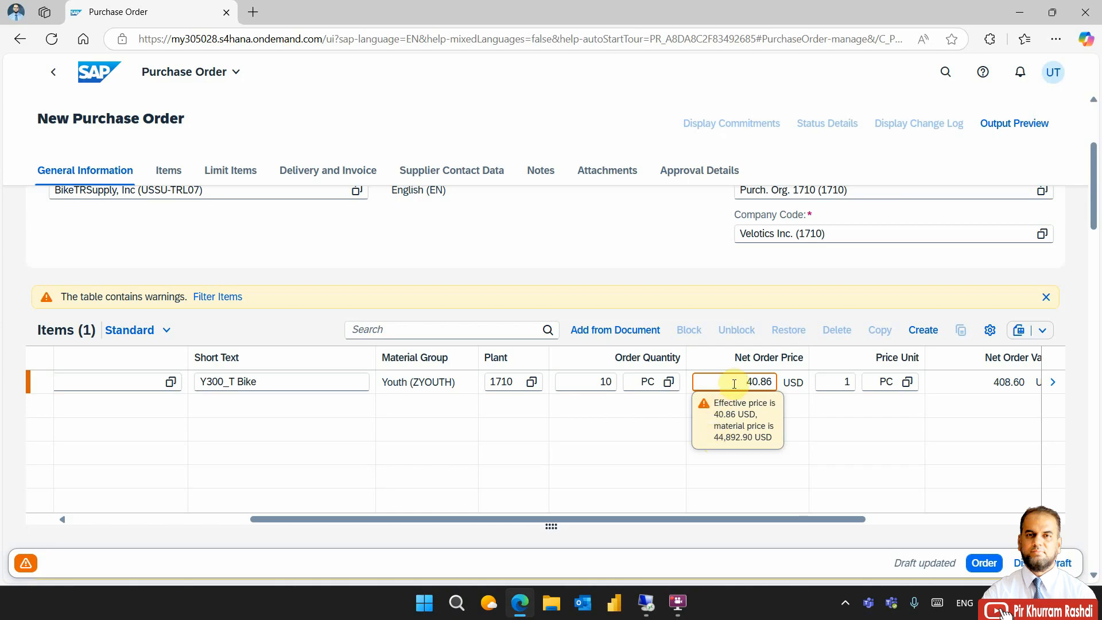
drag(734, 384, 780, 390)
text(44)
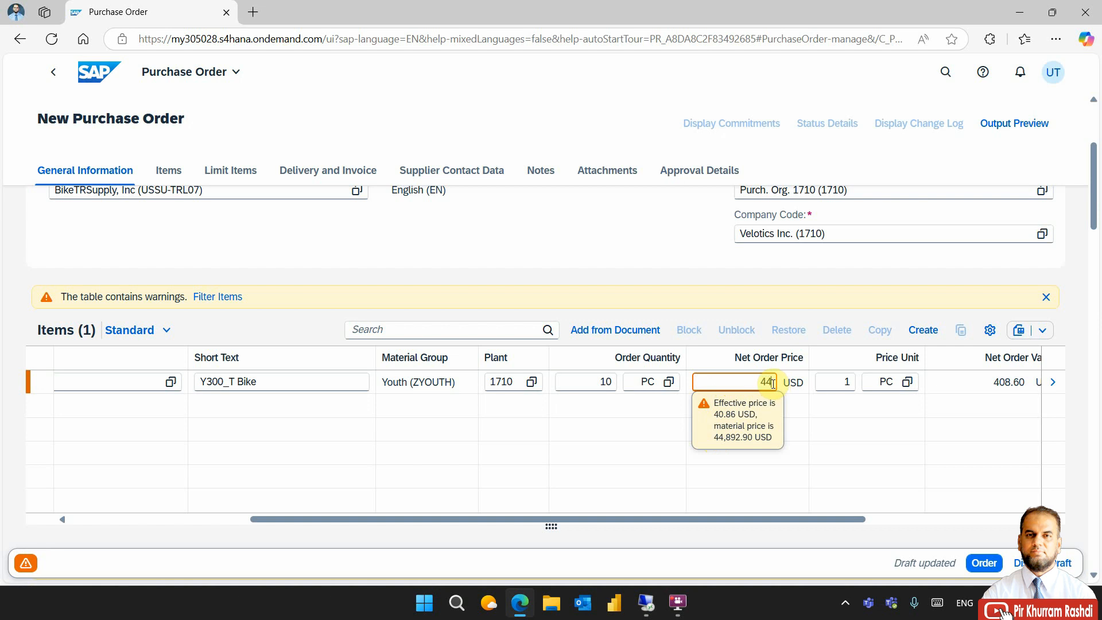
text(892.90)
double_click(819, 383)
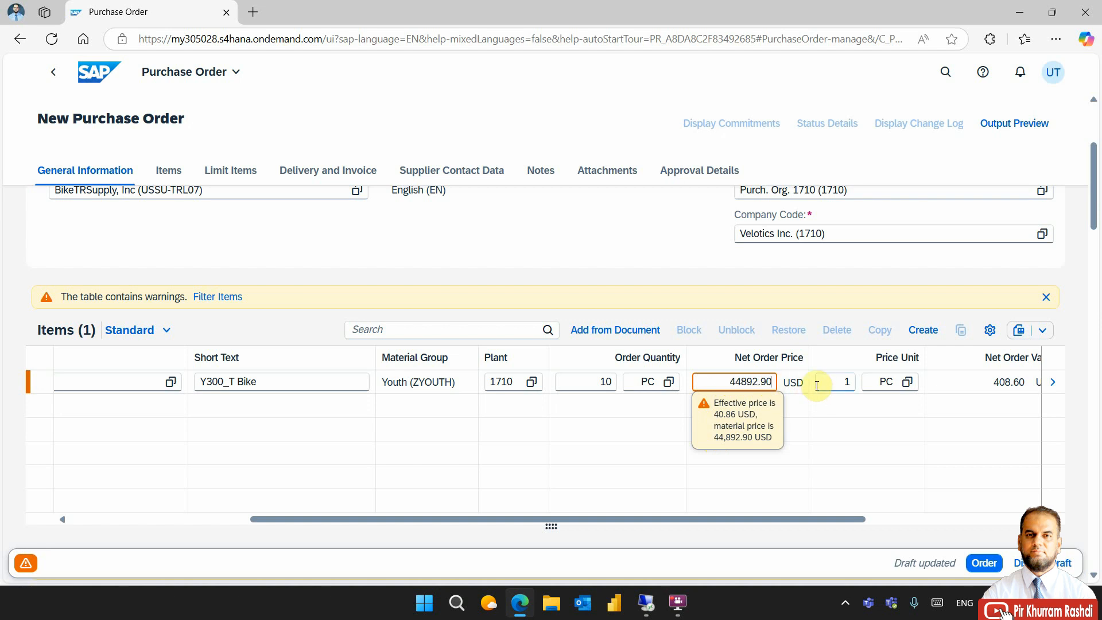
- Review the item's net order value and status columns, and dismiss the warning above the items table
drag(766, 516, 905, 520)
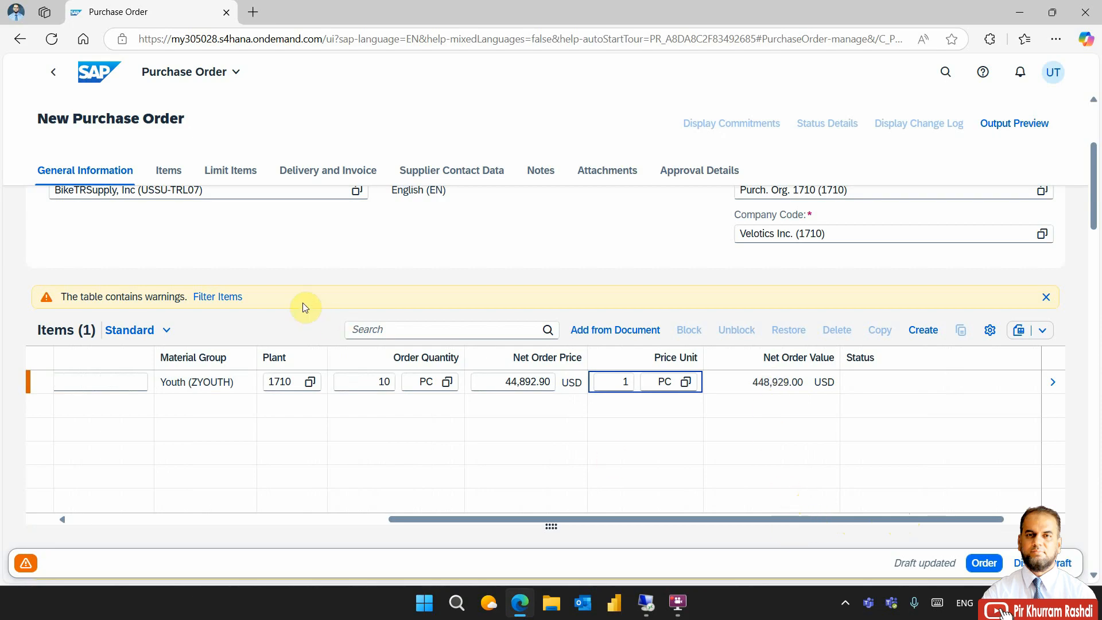
click(1046, 298)
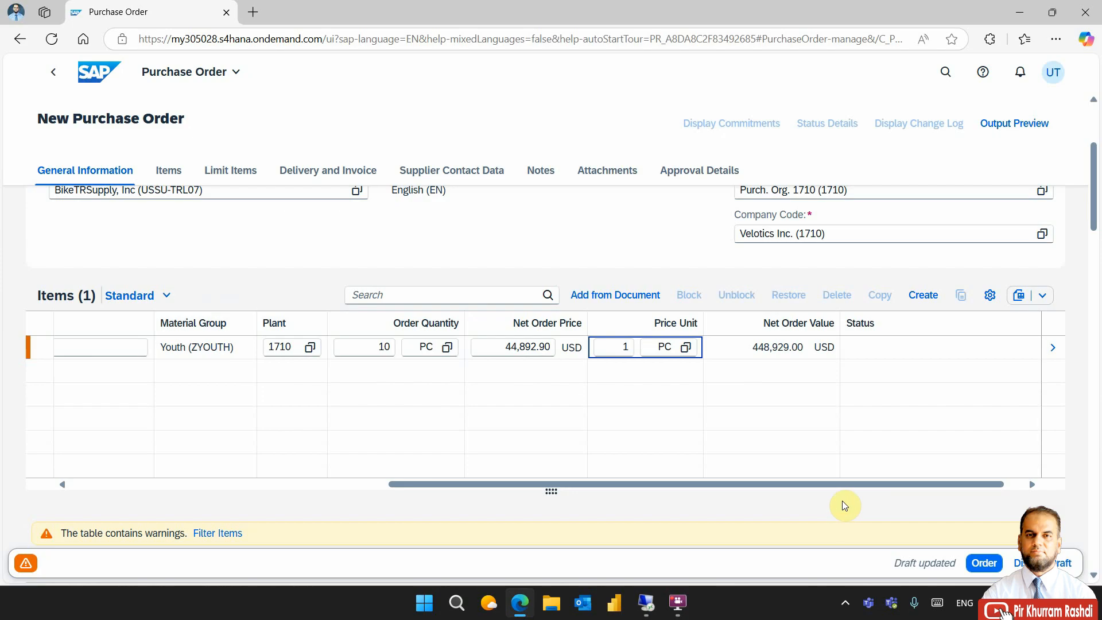
drag(856, 485, 399, 469)
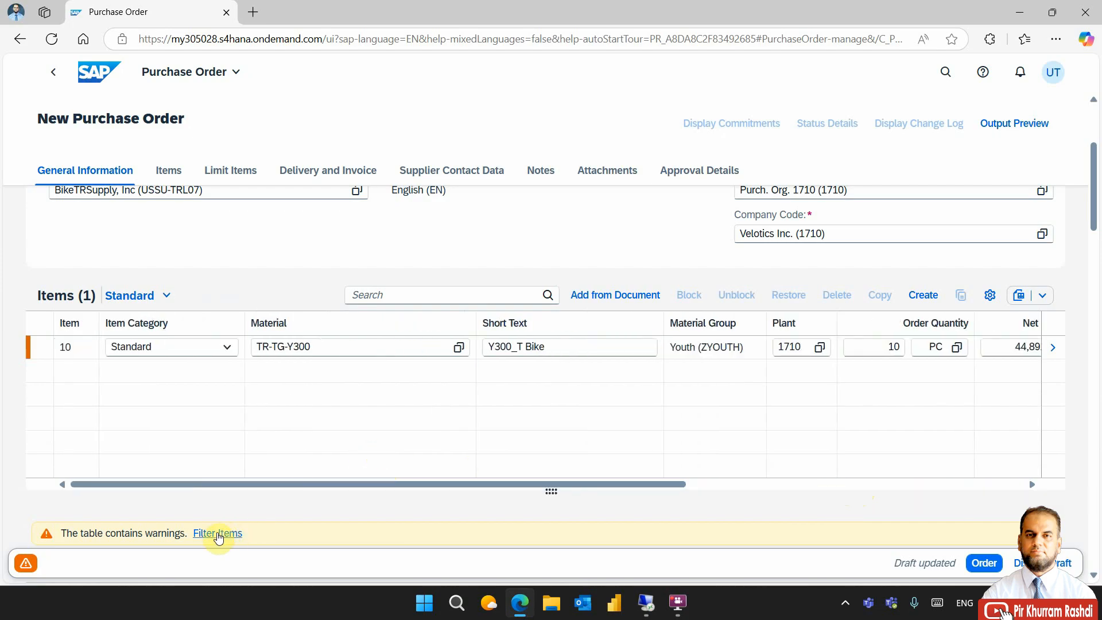
- Open item 10's schedule line from its delivery date message, set the delivery date to 02/15/2025 and apply it
click(28, 564)
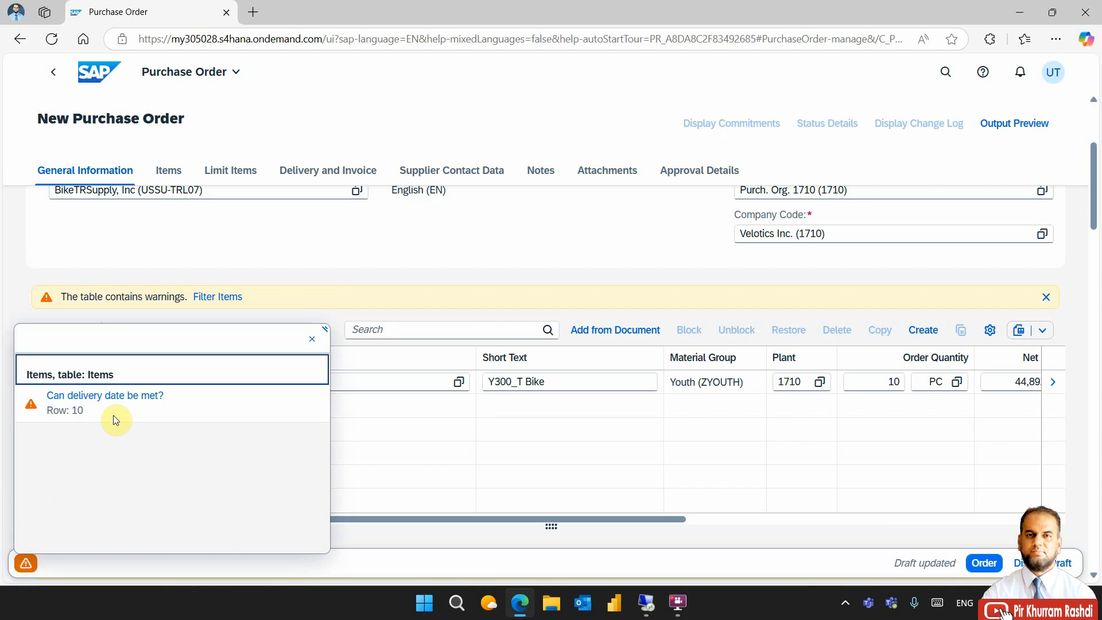
click(120, 399)
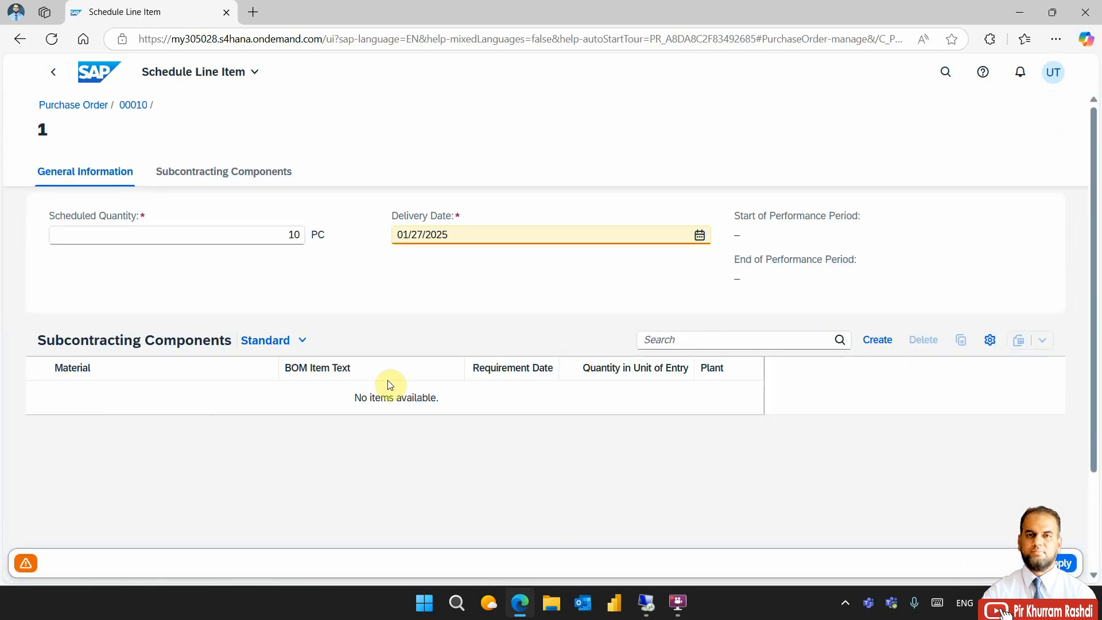
click(451, 234)
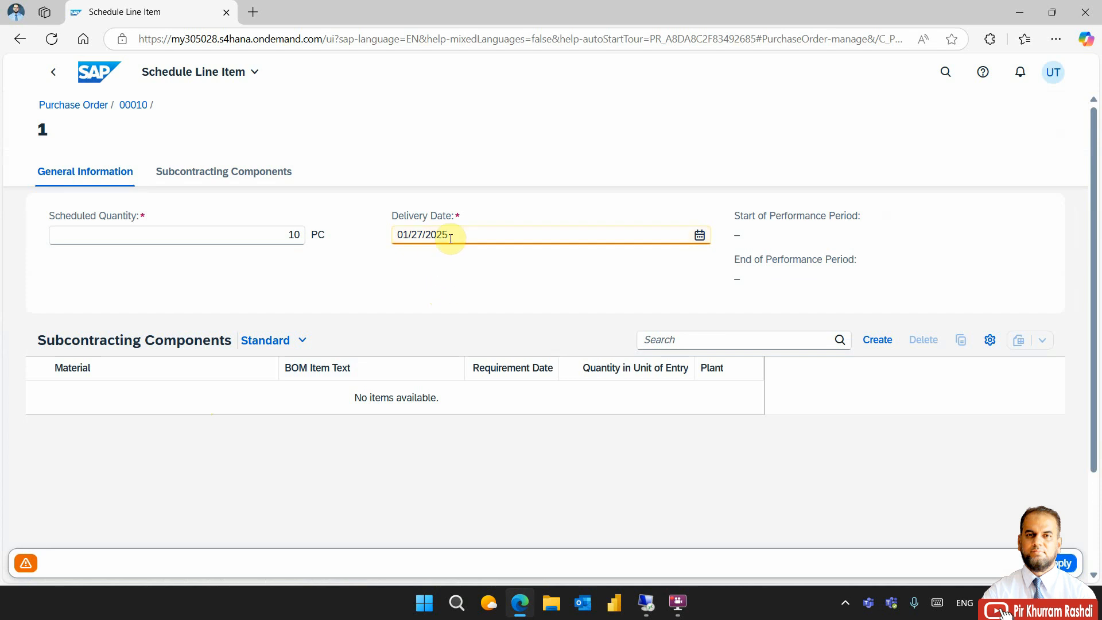
click(699, 234)
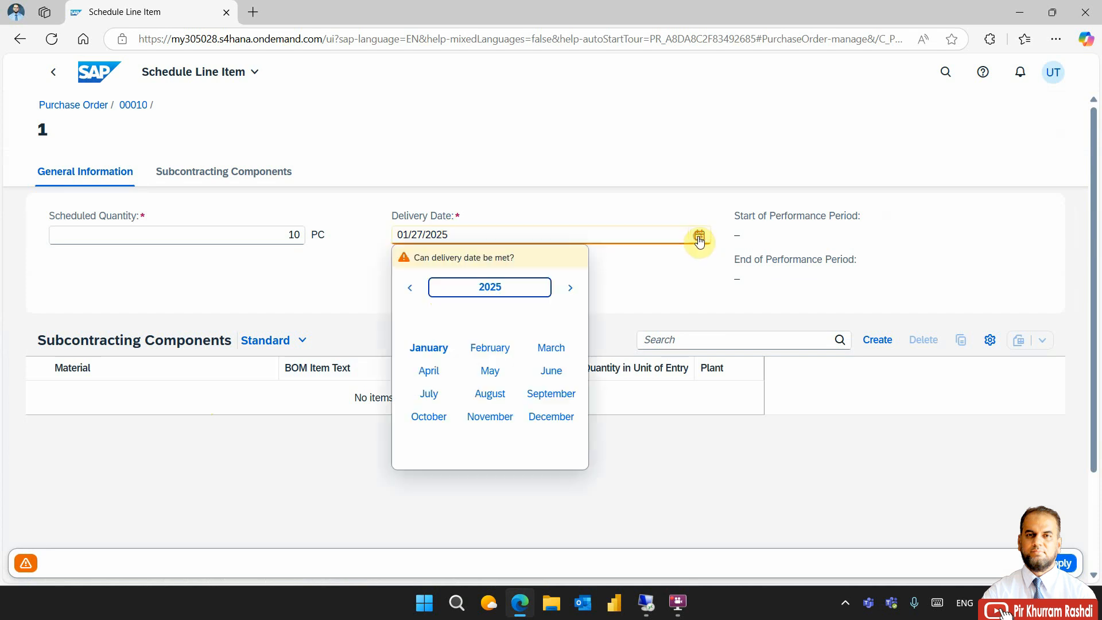
click(570, 287)
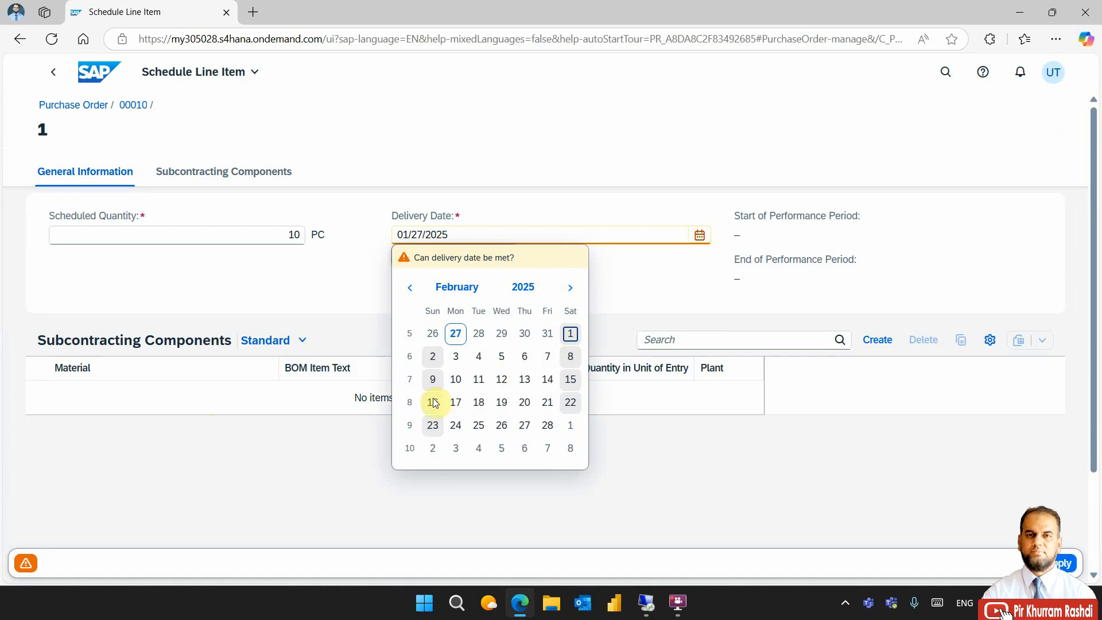
click(571, 386)
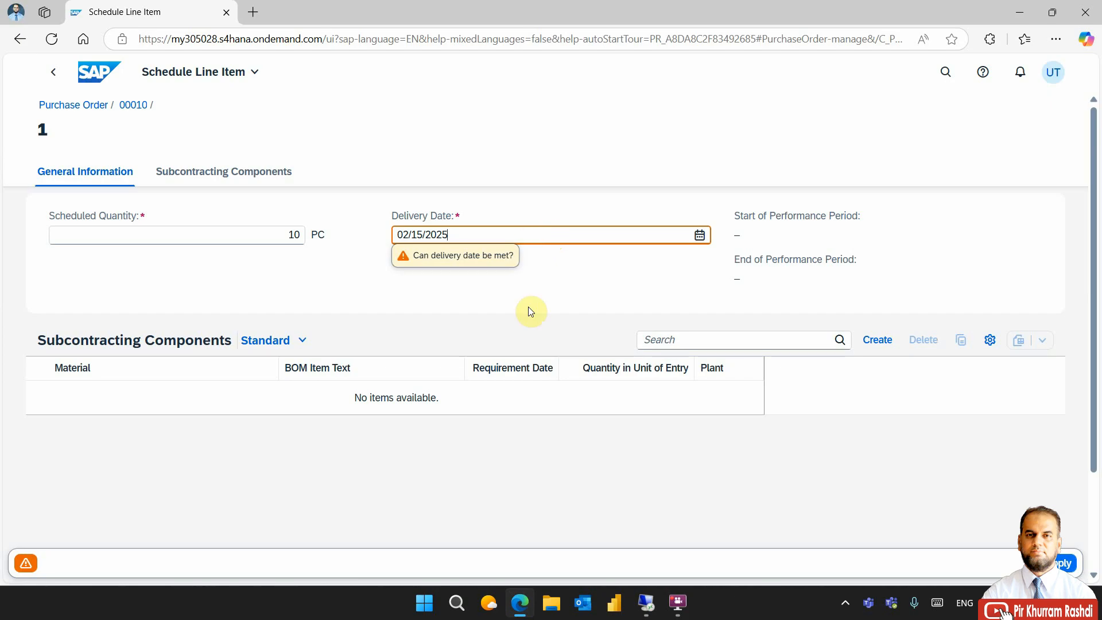
click(1065, 564)
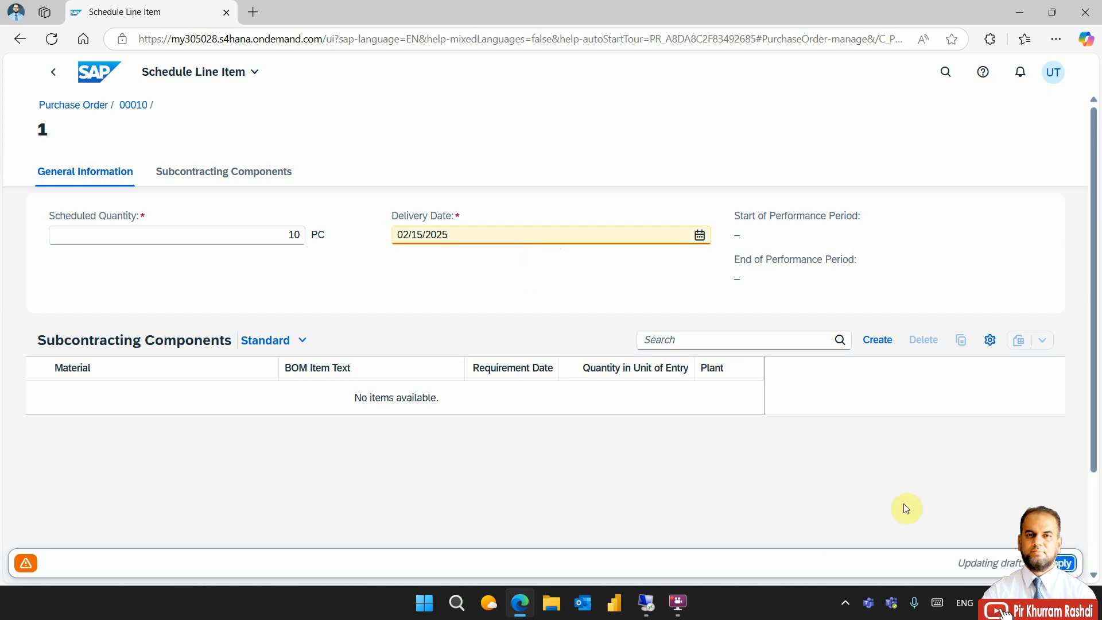
- Review item 10's delivery address, process control, delivery details, Incoterms, reference objects and tax sections
scroll(791, 480, down, 3)
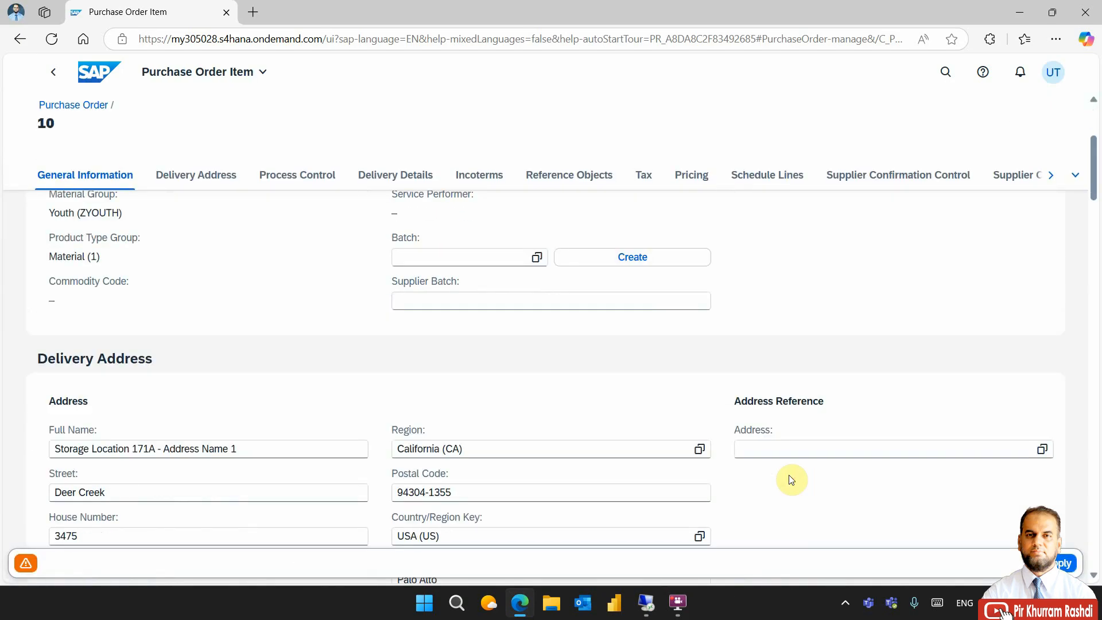
scroll(791, 480, down, 3)
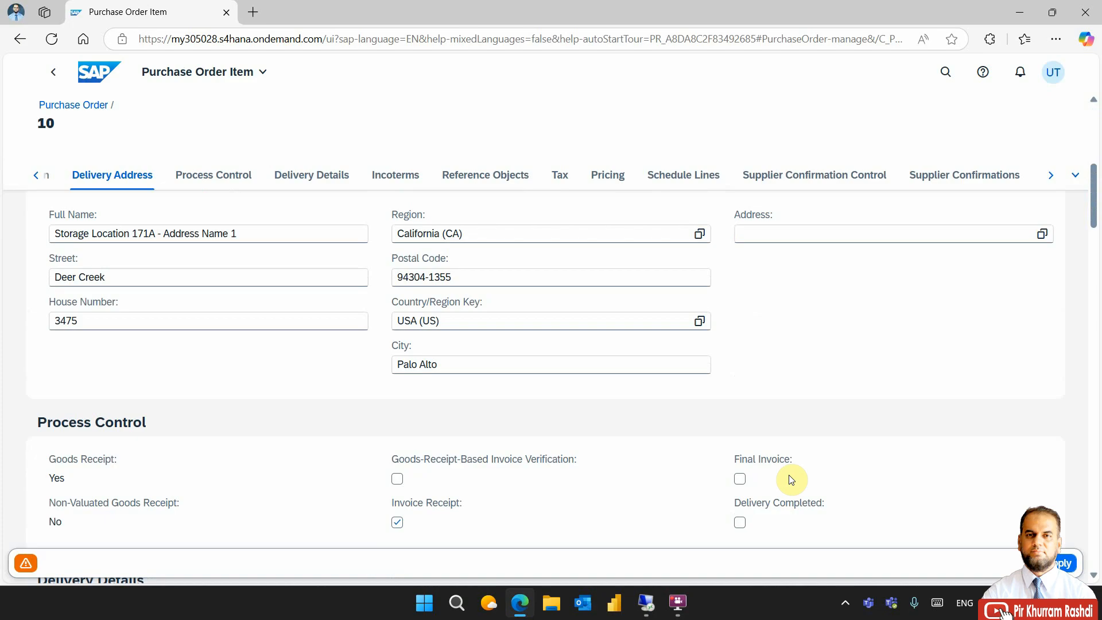
scroll(788, 474, down, 2)
scroll(790, 475, down, 4)
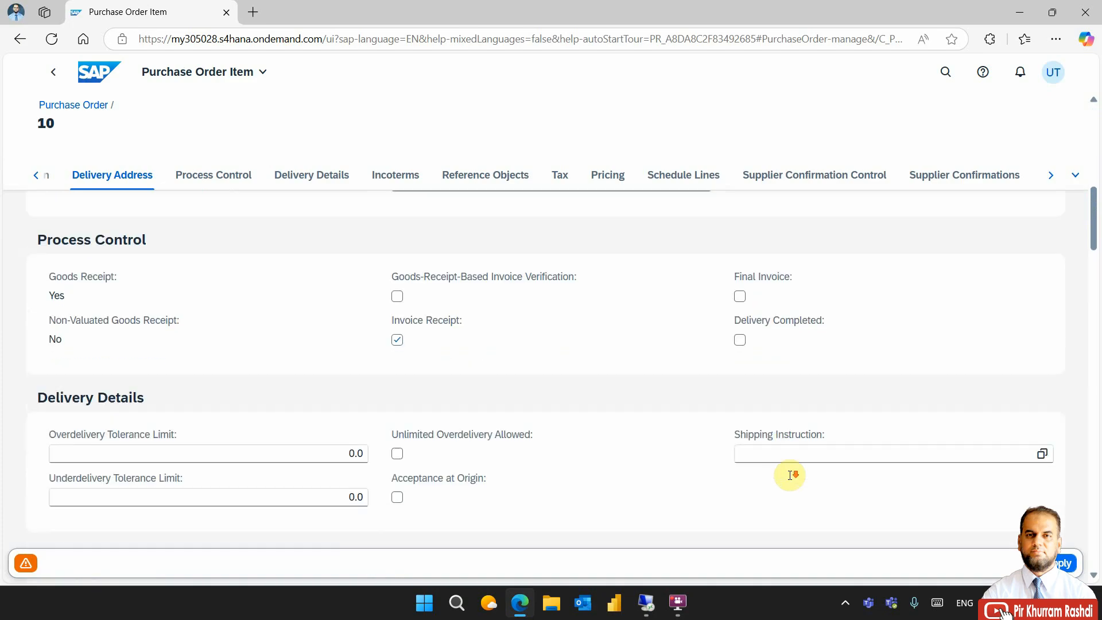
scroll(791, 480, down, 2)
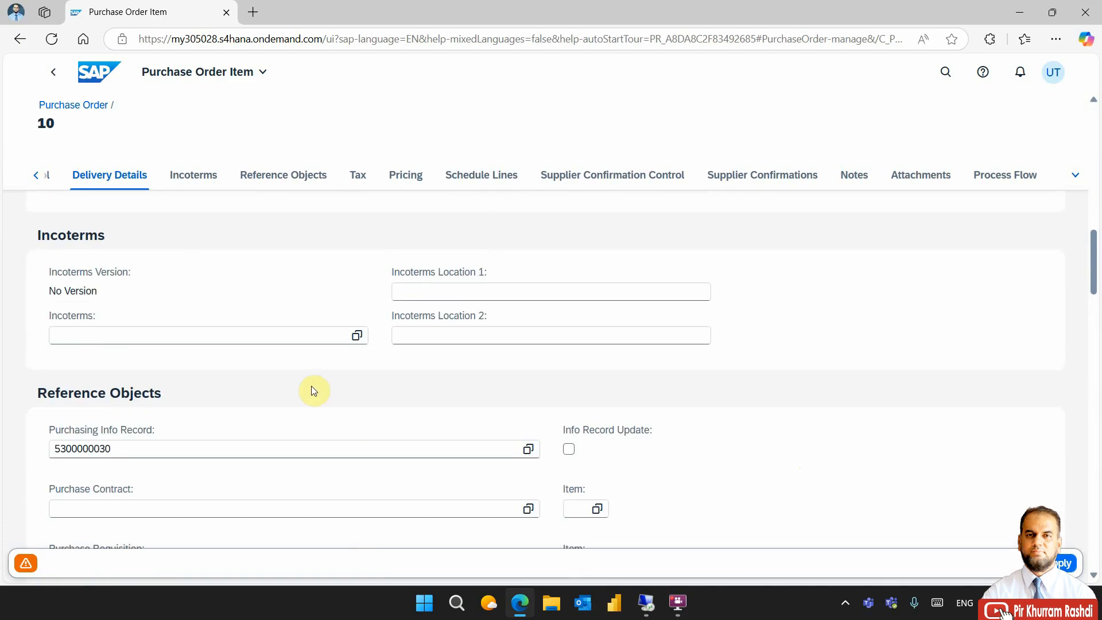
scroll(310, 390, down, 2)
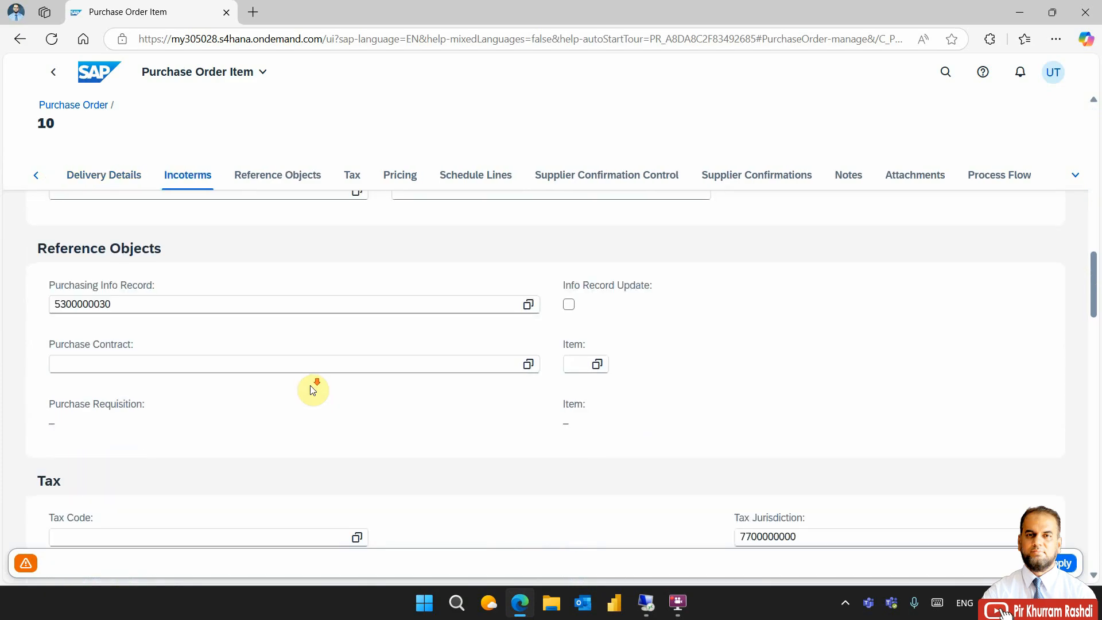
scroll(310, 391, down, 3)
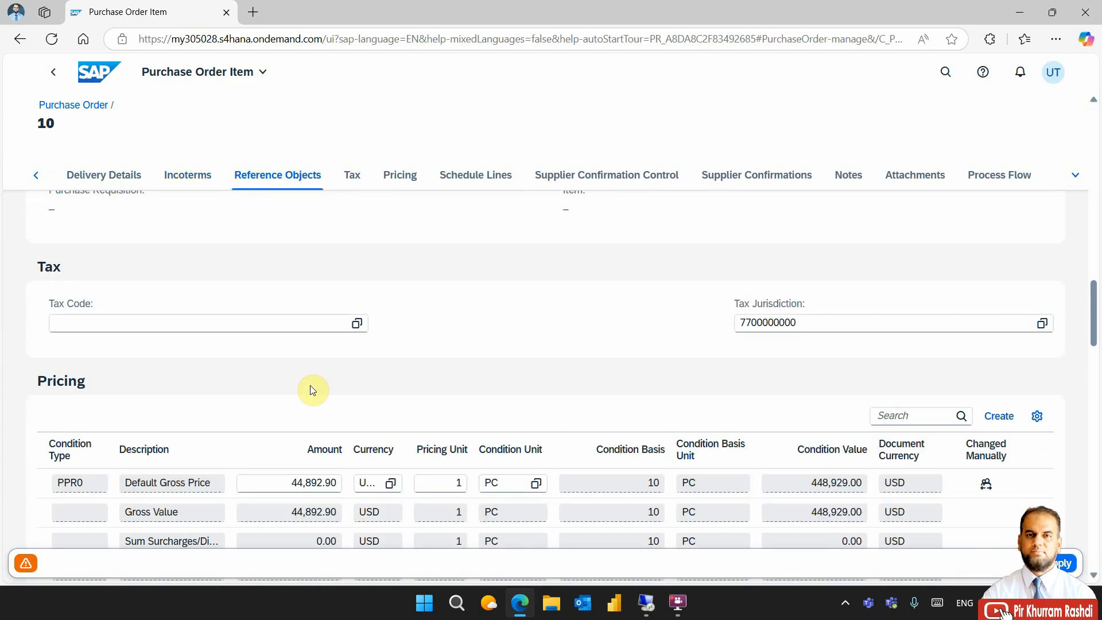
- Examine item 10's pricing conditions and the delivery date in its schedule line
scroll(313, 391, up, 1)
scroll(312, 386, down, 4)
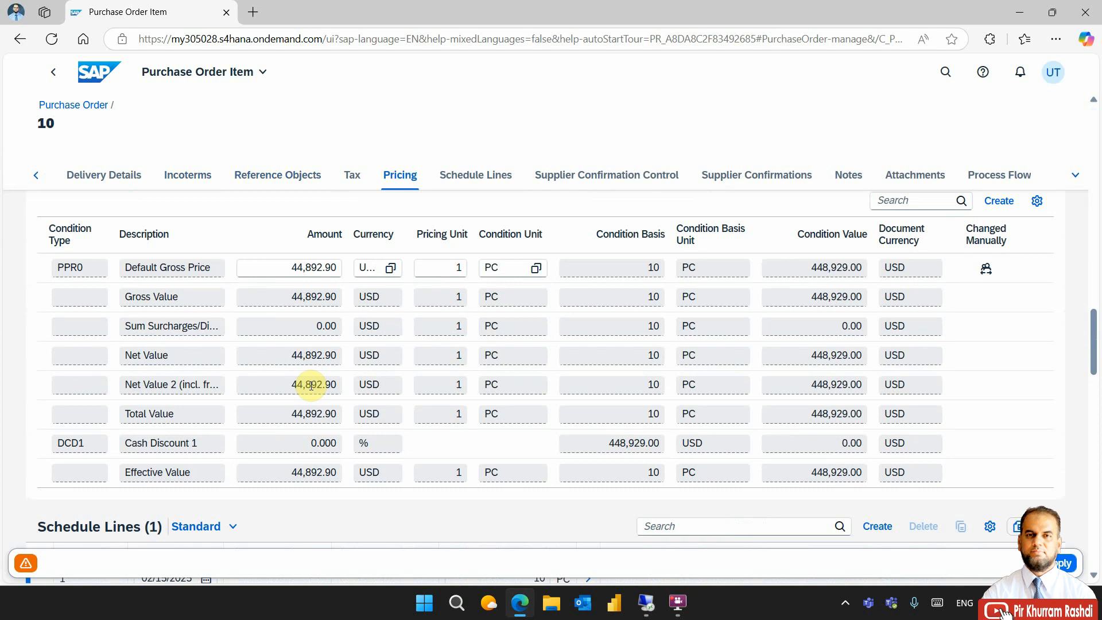
scroll(312, 385, down, 1)
scroll(311, 384, up, 1)
scroll(313, 388, down, 1)
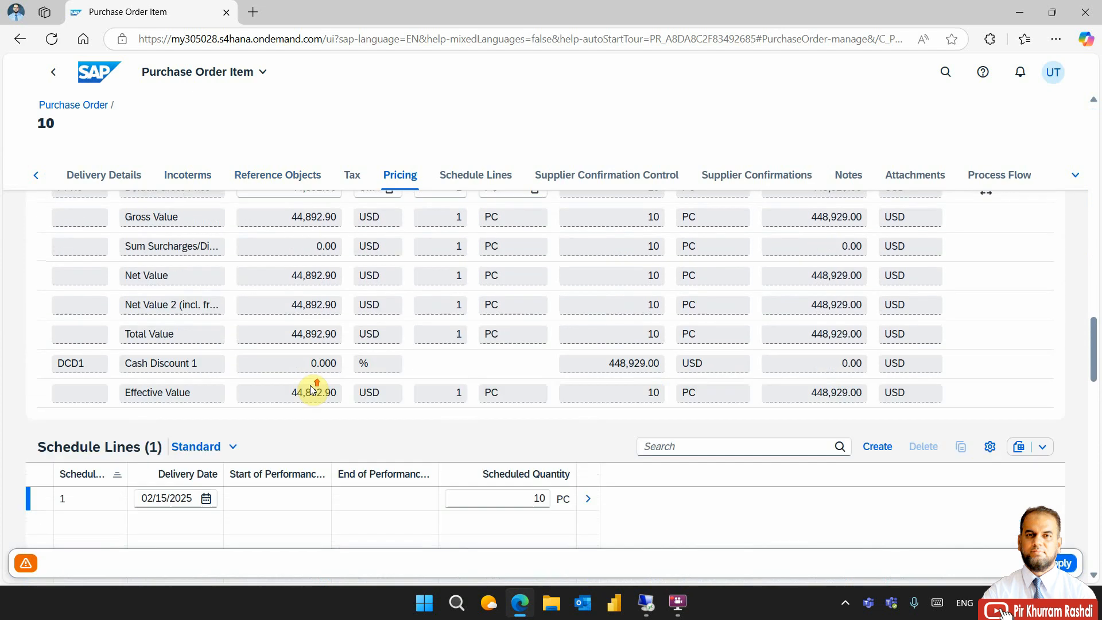
scroll(312, 390, down, 3)
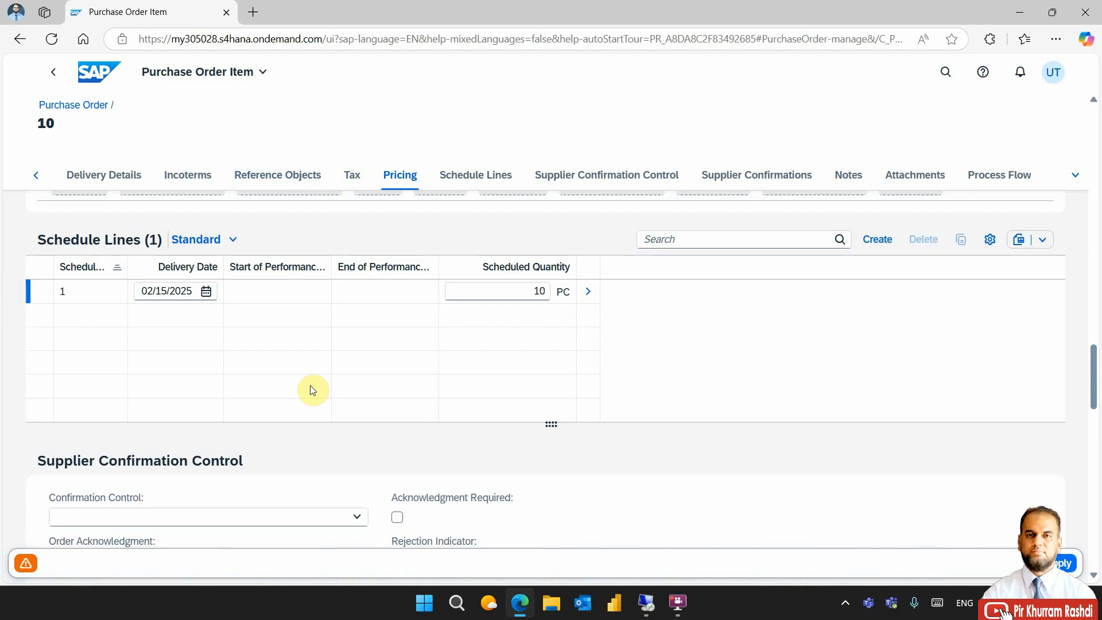
click(172, 291)
- Look through item 10's supplier confirmations, item text notes and attachments, opening the attachment file upload and cancelling it
scroll(194, 376, down, 7)
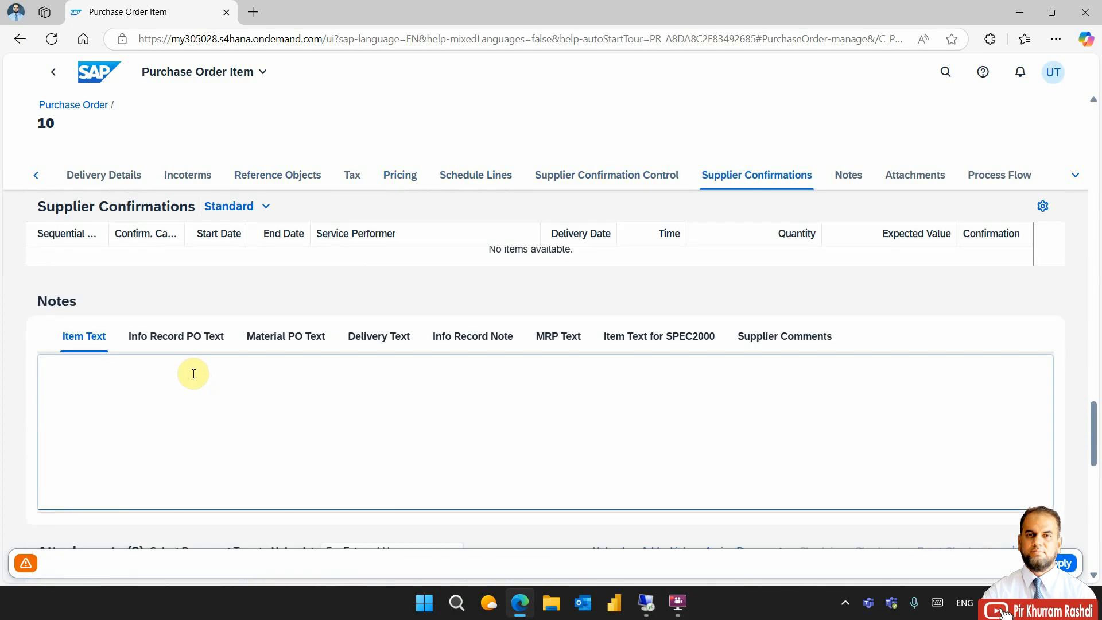
click(139, 370)
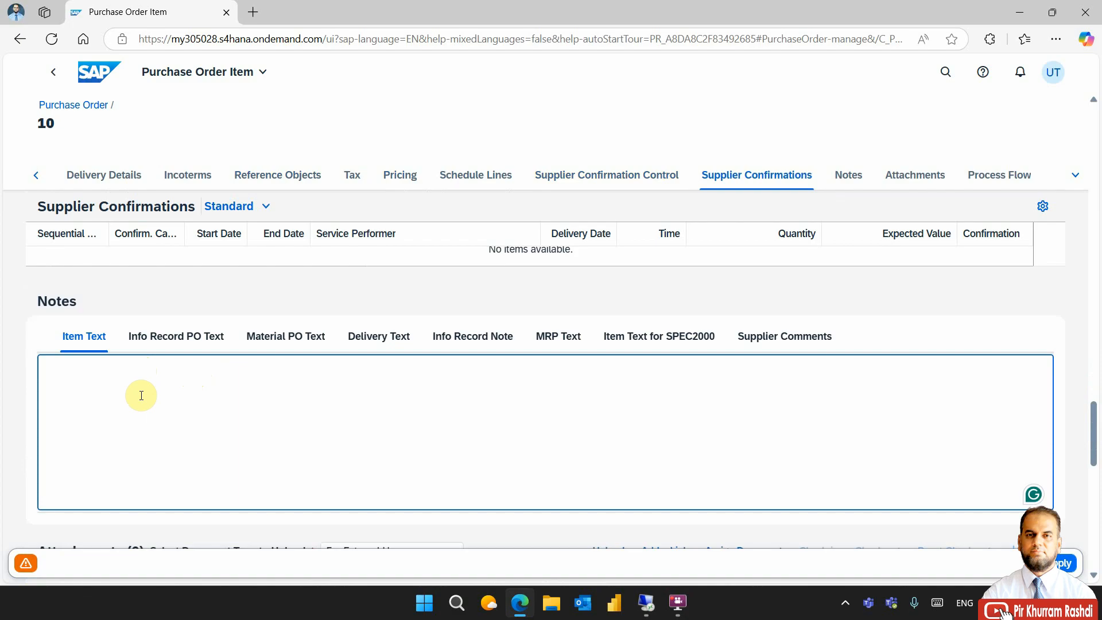
scroll(141, 395, down, 3)
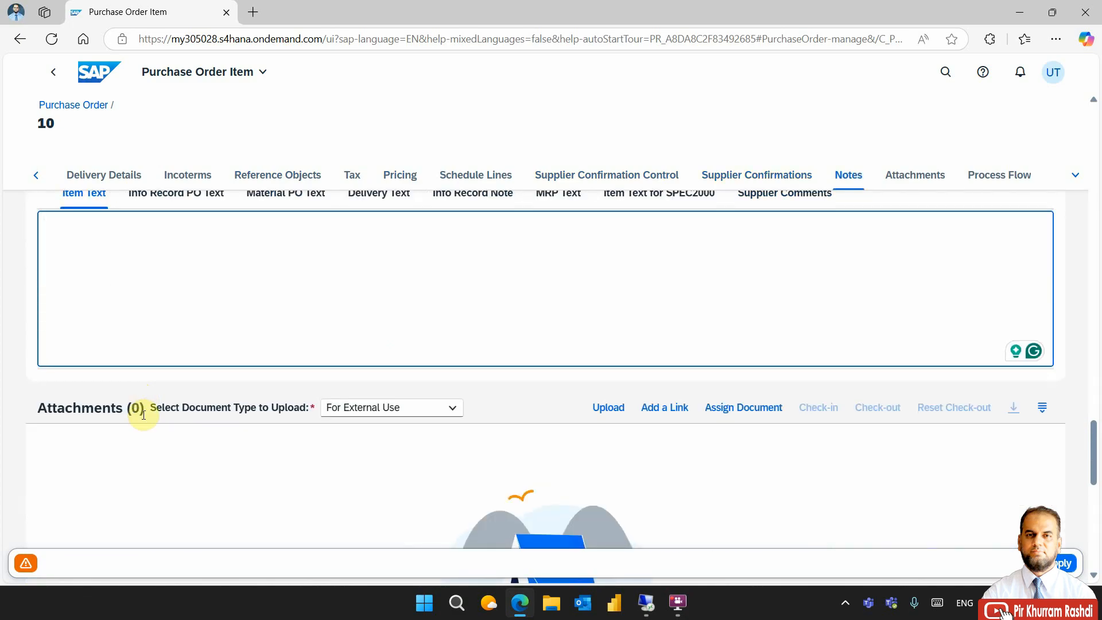
scroll(144, 414, down, 5)
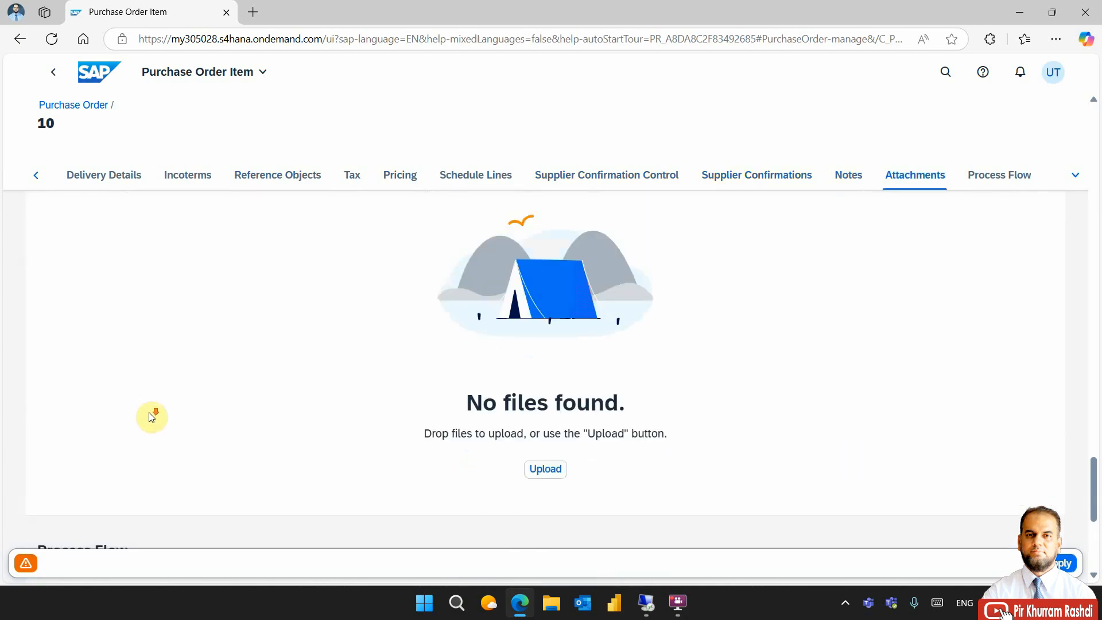
scroll(151, 415, up, 2)
scroll(517, 477, down, 3)
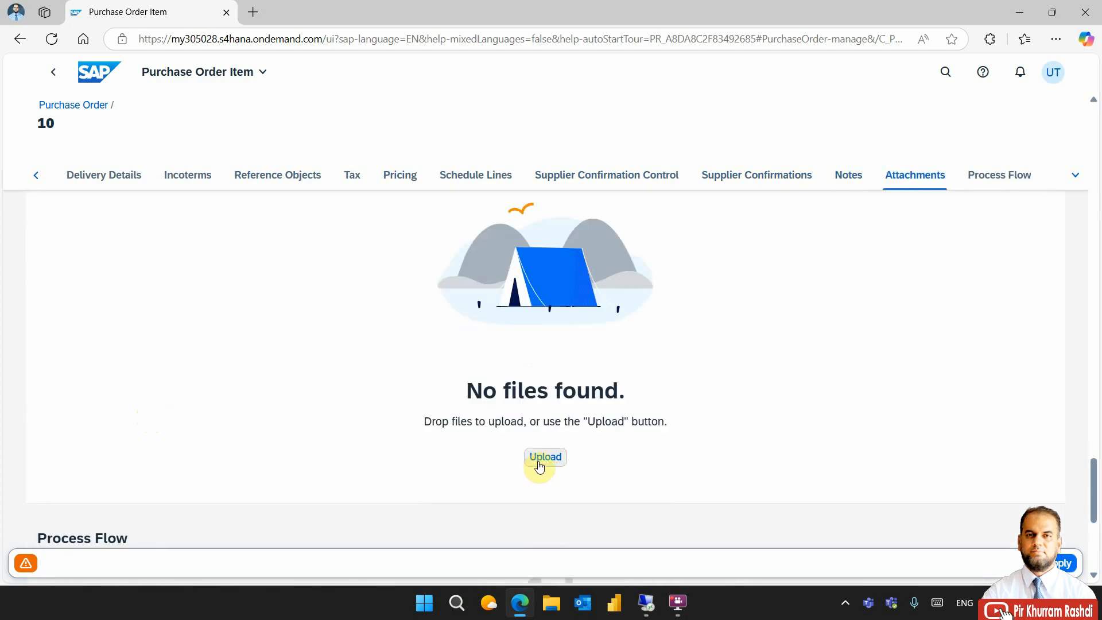
click(540, 462)
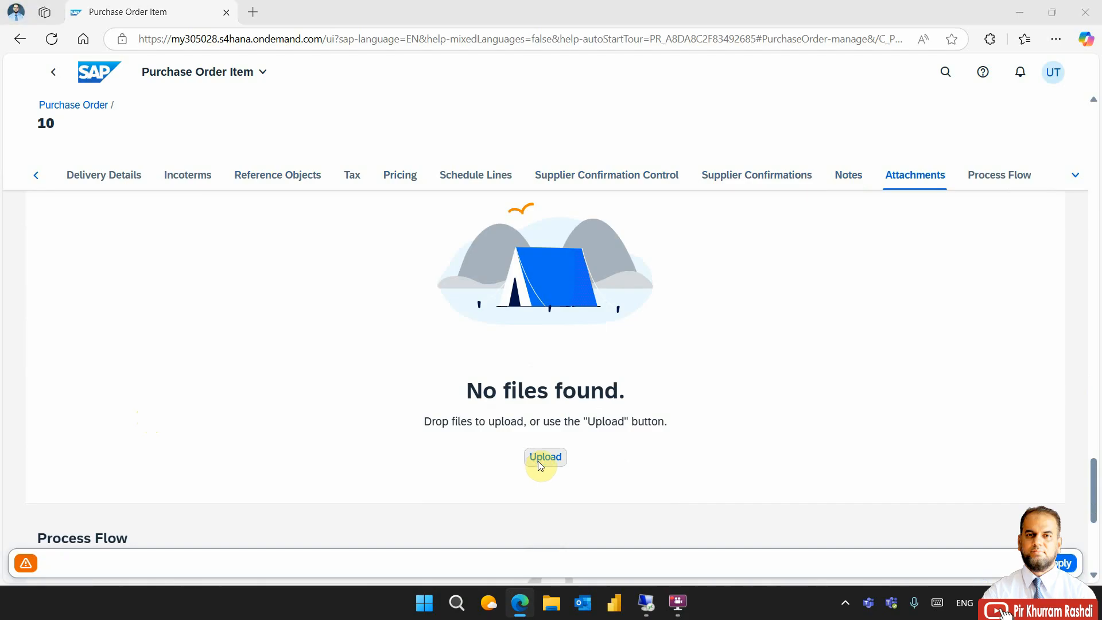
click(953, 523)
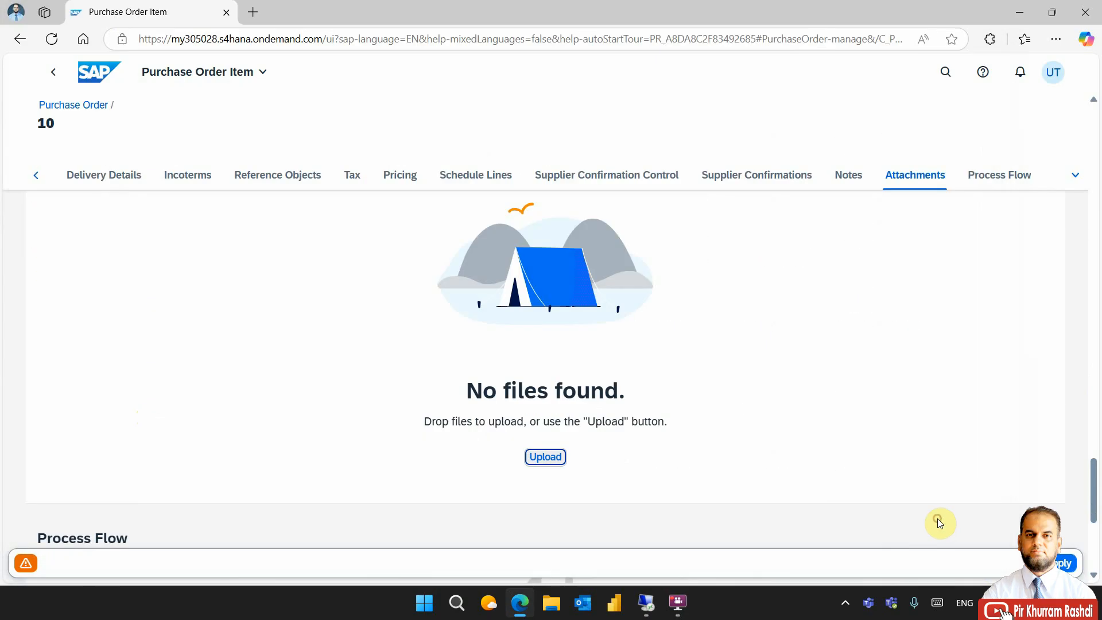
- Check item 10's process flow and general information, and apply the item to return to the purchase order
scroll(583, 462, down, 3)
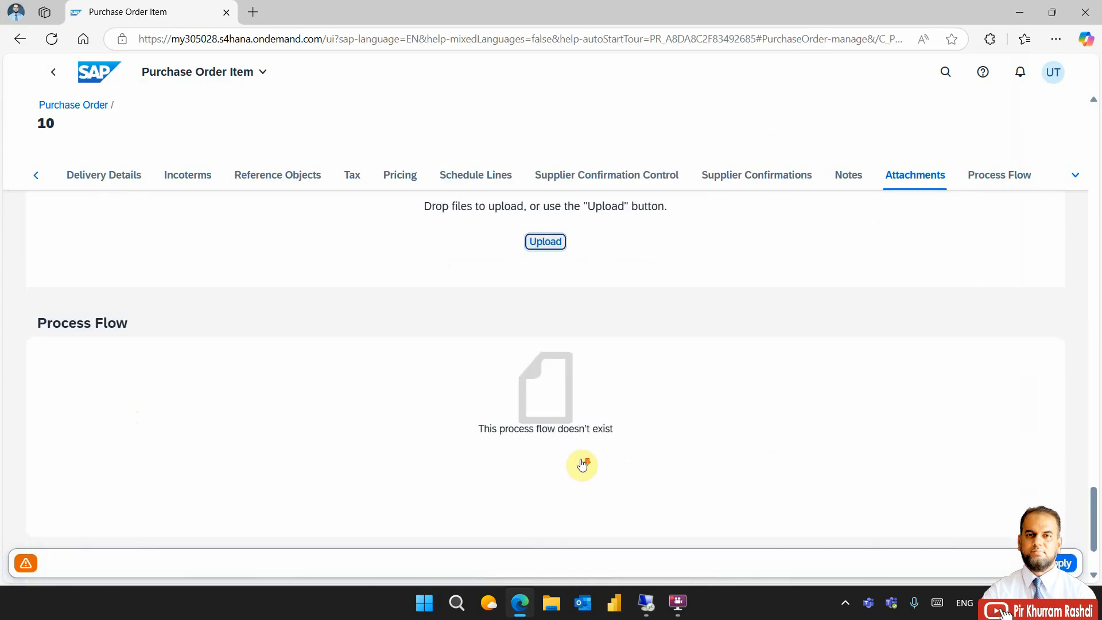
scroll(583, 463, down, 2)
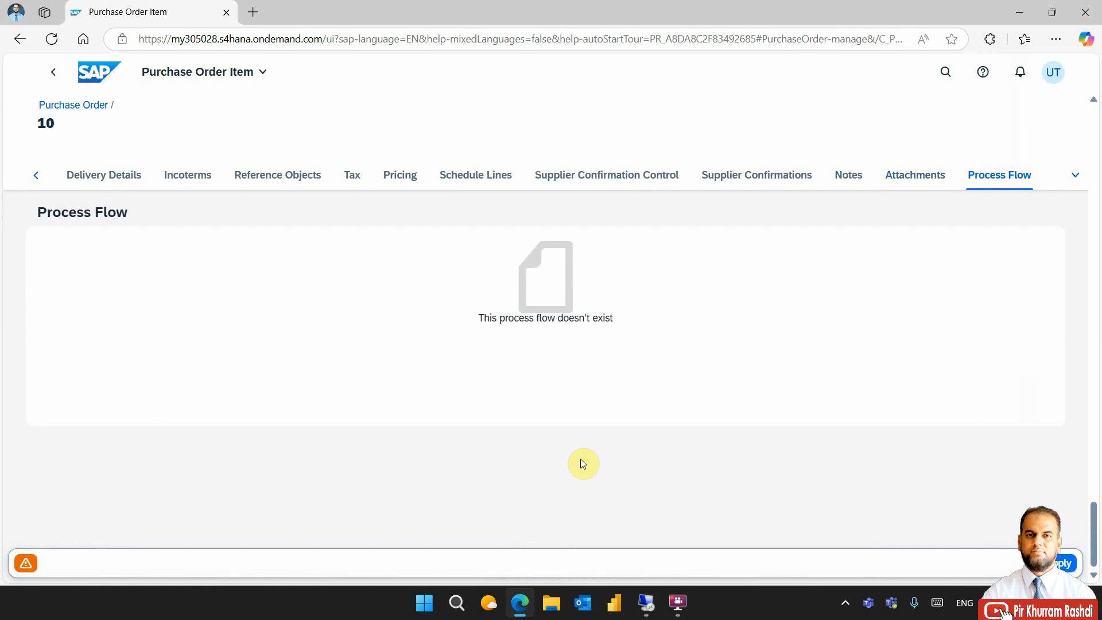
scroll(583, 463, up, 5)
scroll(582, 463, up, 10)
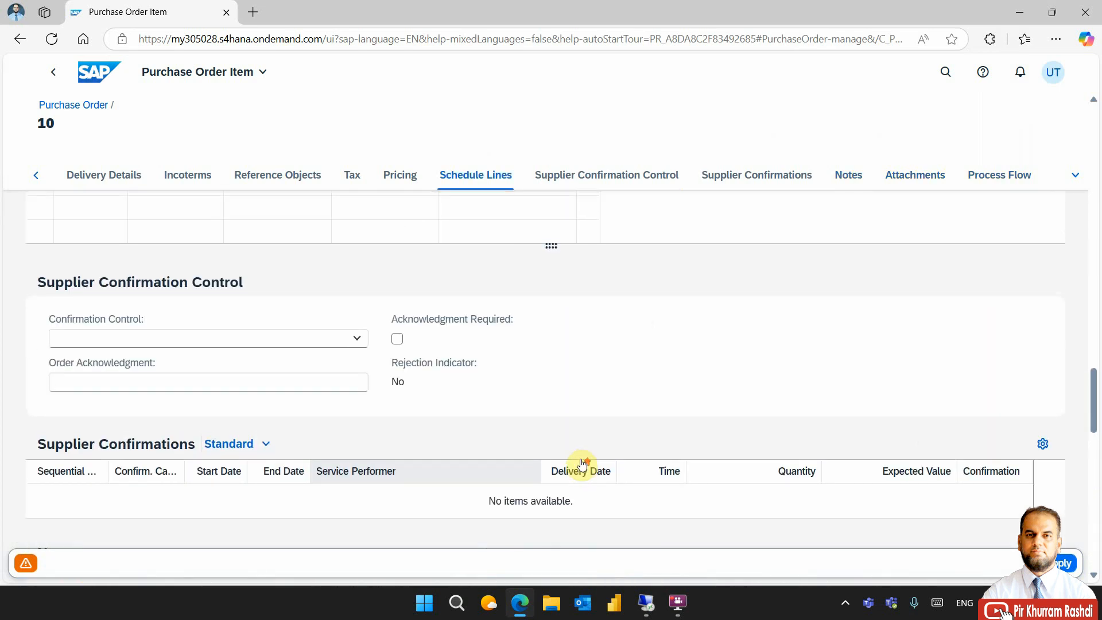
scroll(583, 461, up, 10)
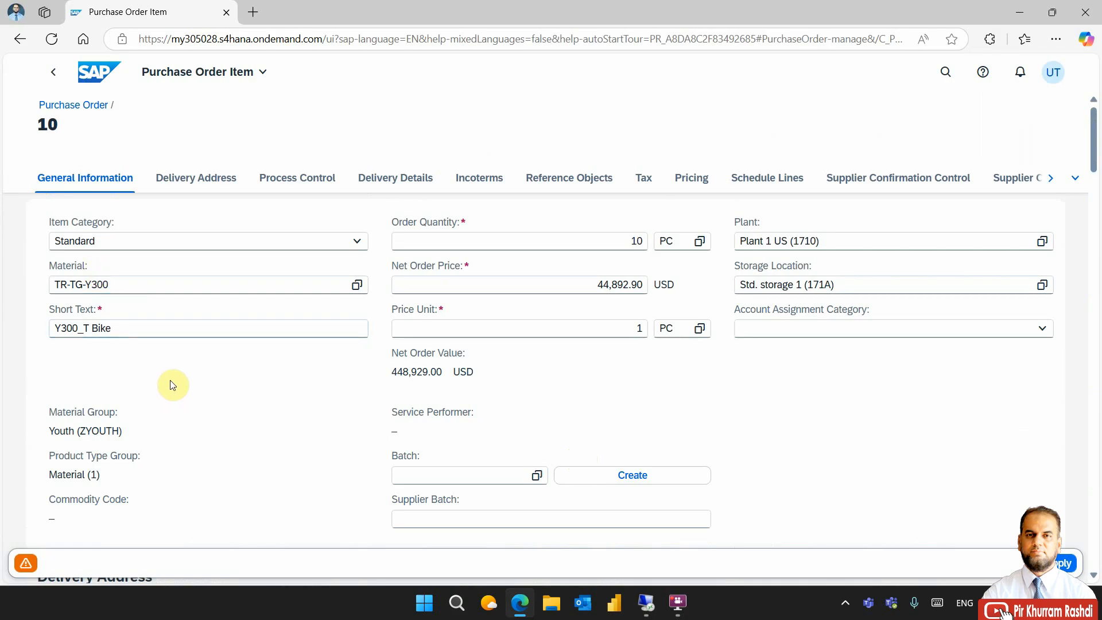
click(1063, 565)
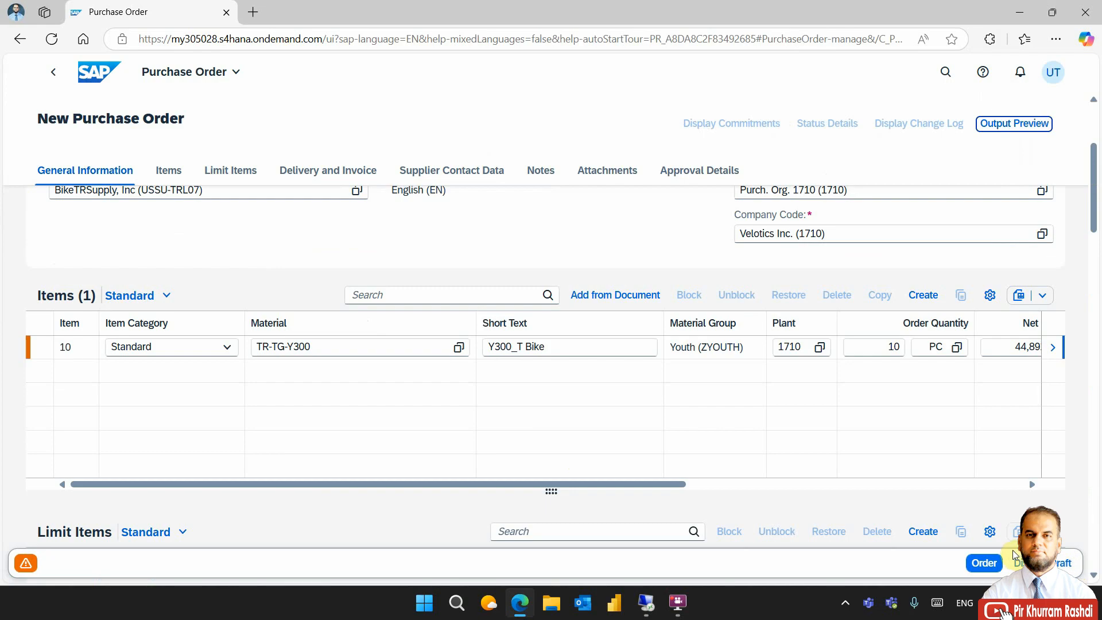
- Open item 10's schedule line from the delivery date warning, set the delivery date to 02/17/2025 and apply it
click(26, 563)
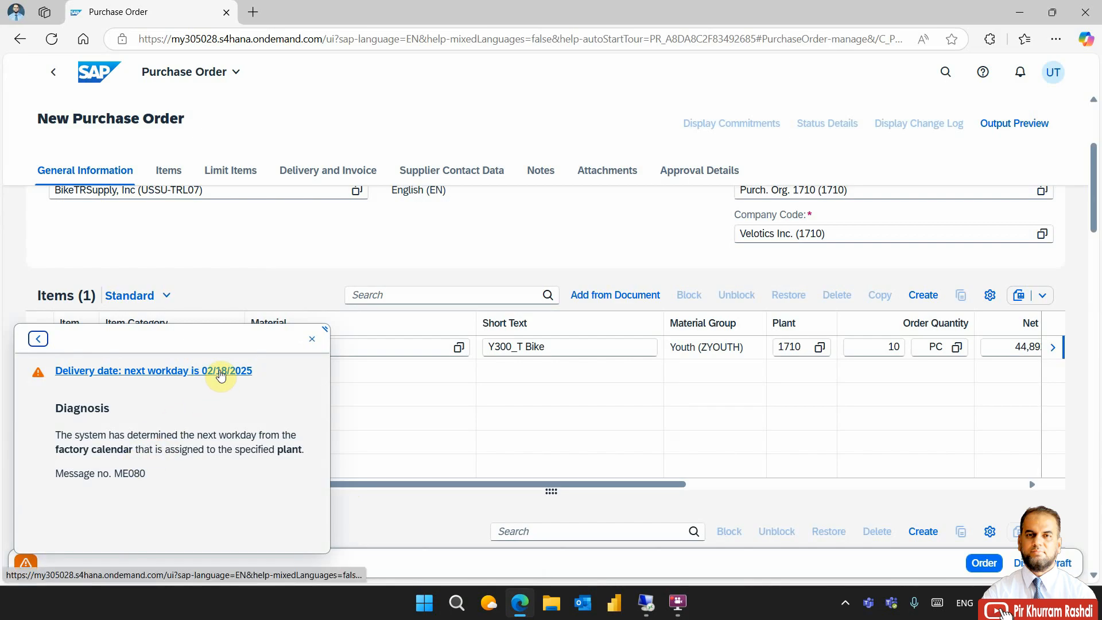
click(221, 374)
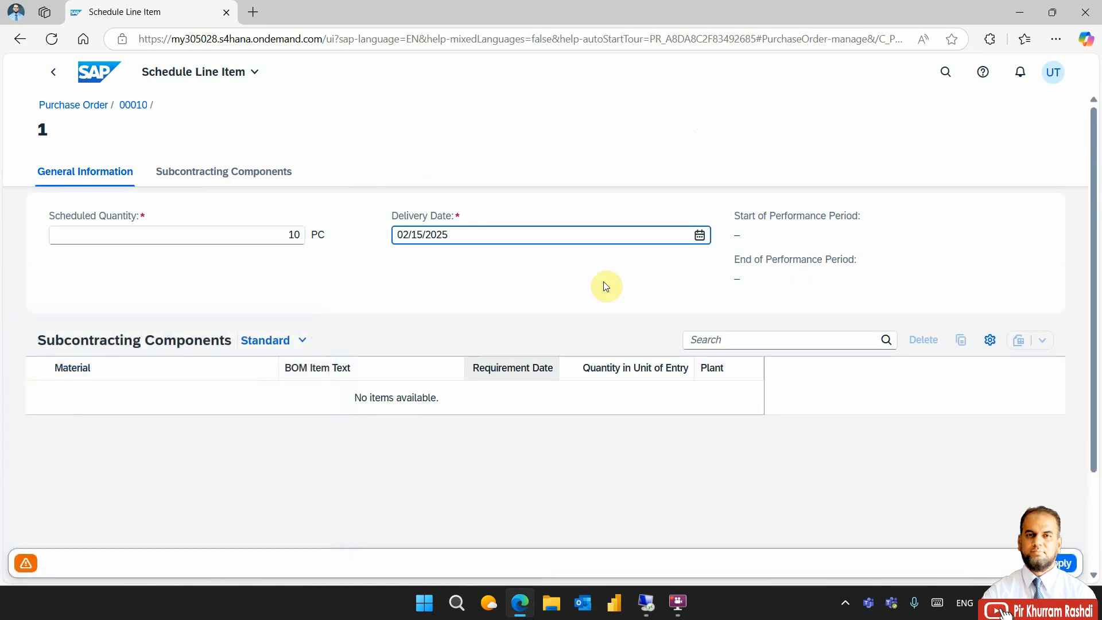
click(699, 235)
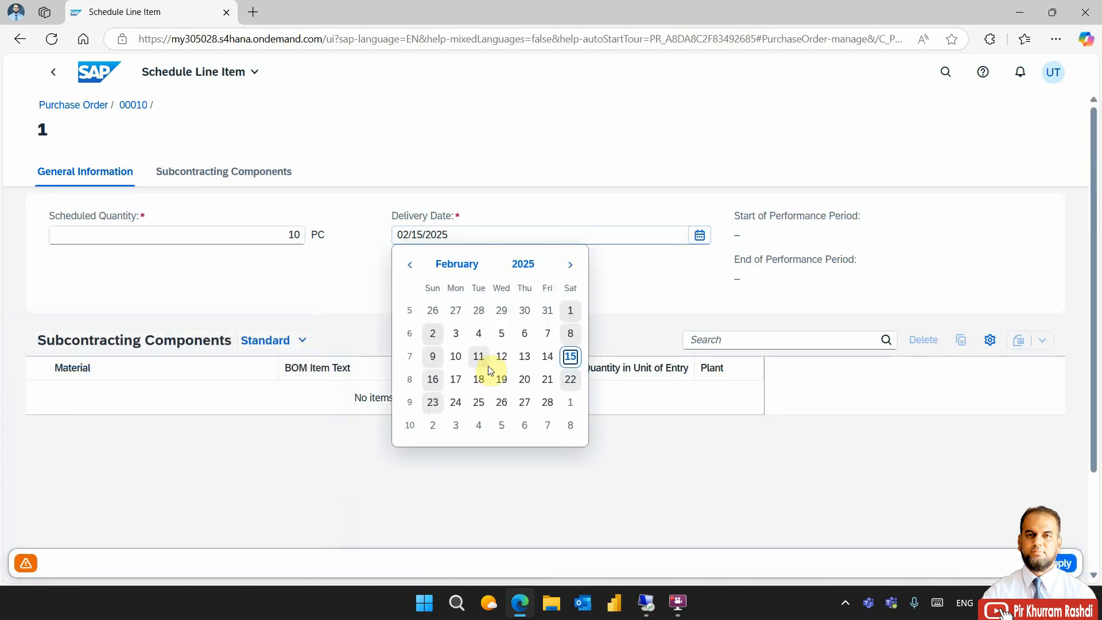
click(456, 379)
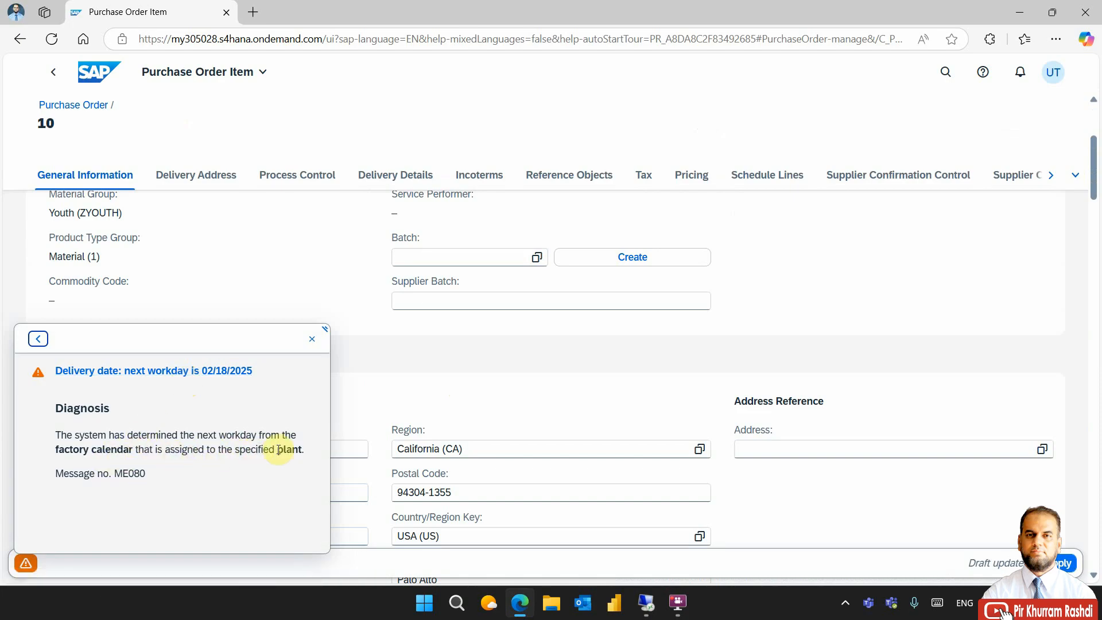
- Set the delivery date of item 10's schedule line to 02/18/2025, close the warning message and apply the item
click(233, 376)
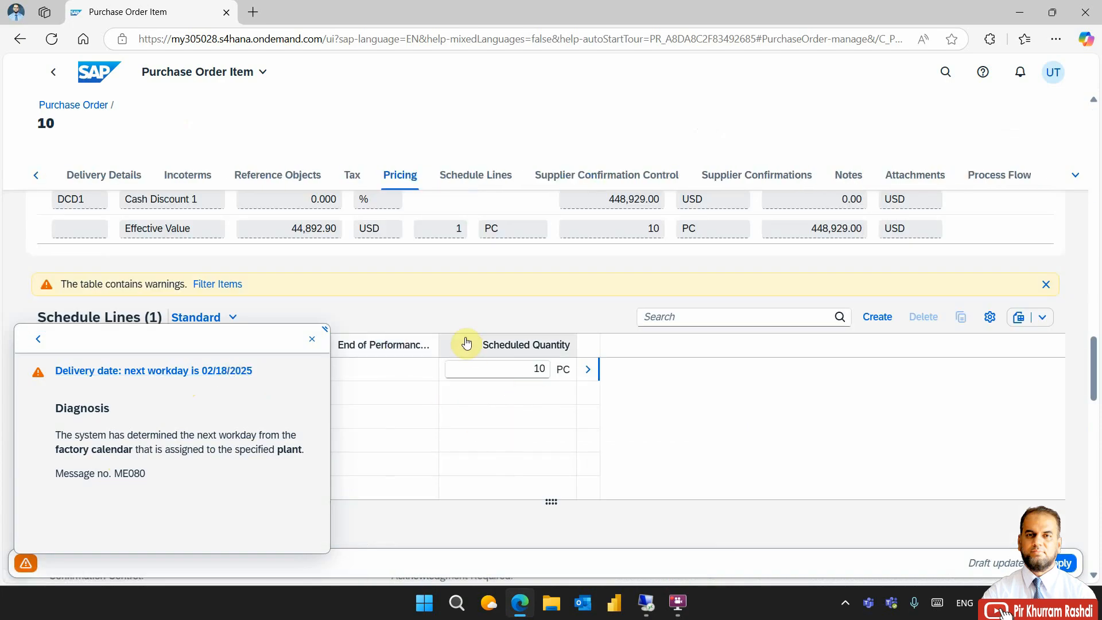
click(206, 225)
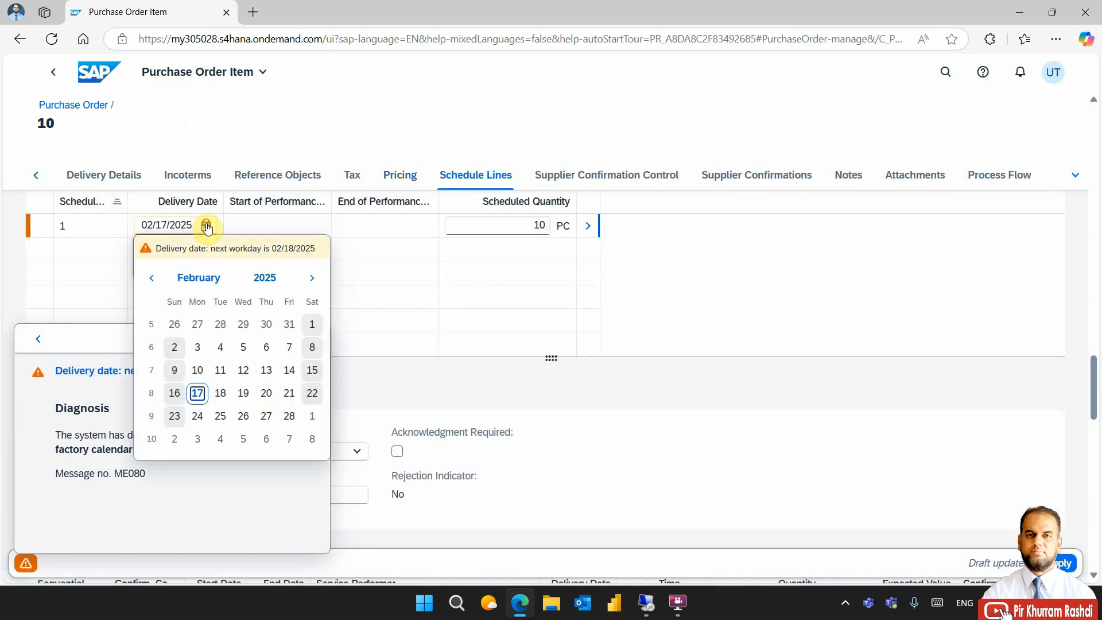
click(223, 392)
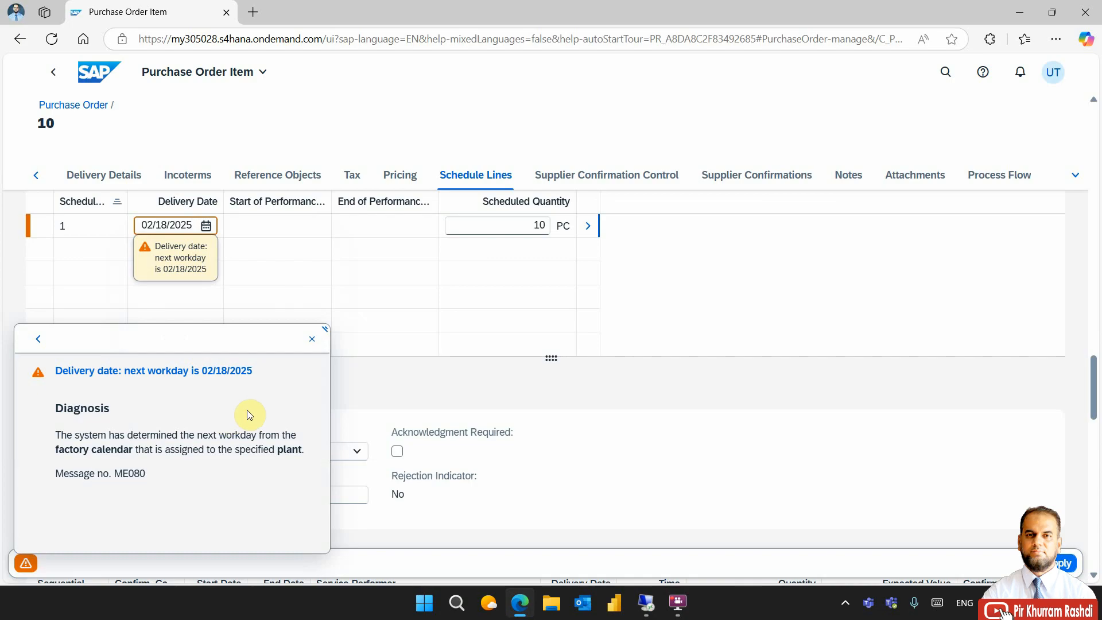
click(312, 340)
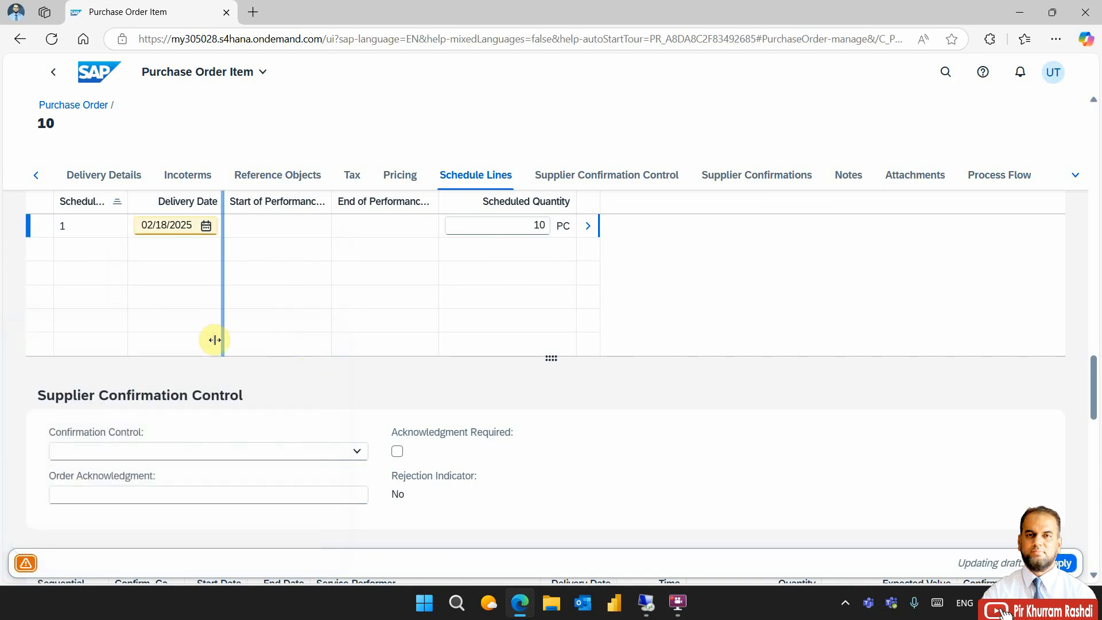
click(1063, 564)
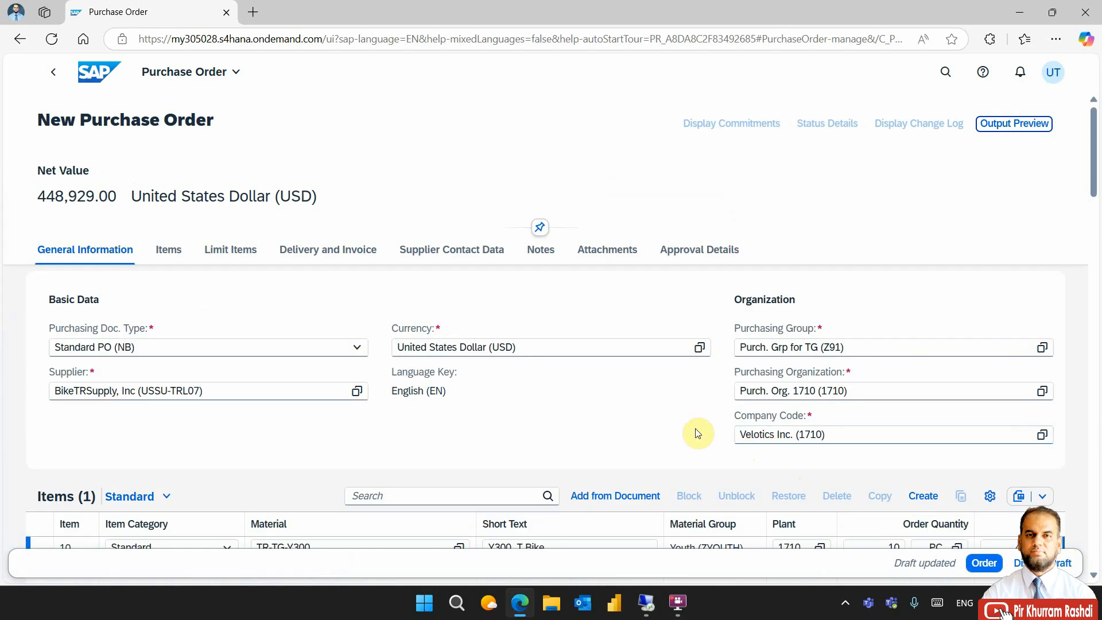
- Submit the new purchase order and open its English printout output preview
click(986, 564)
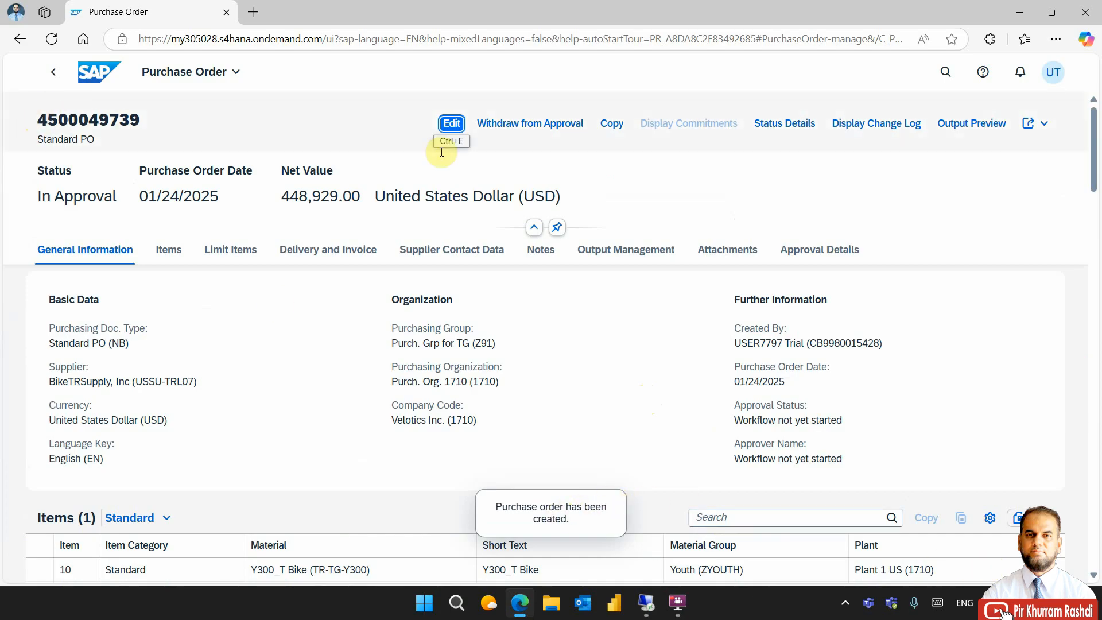
click(958, 127)
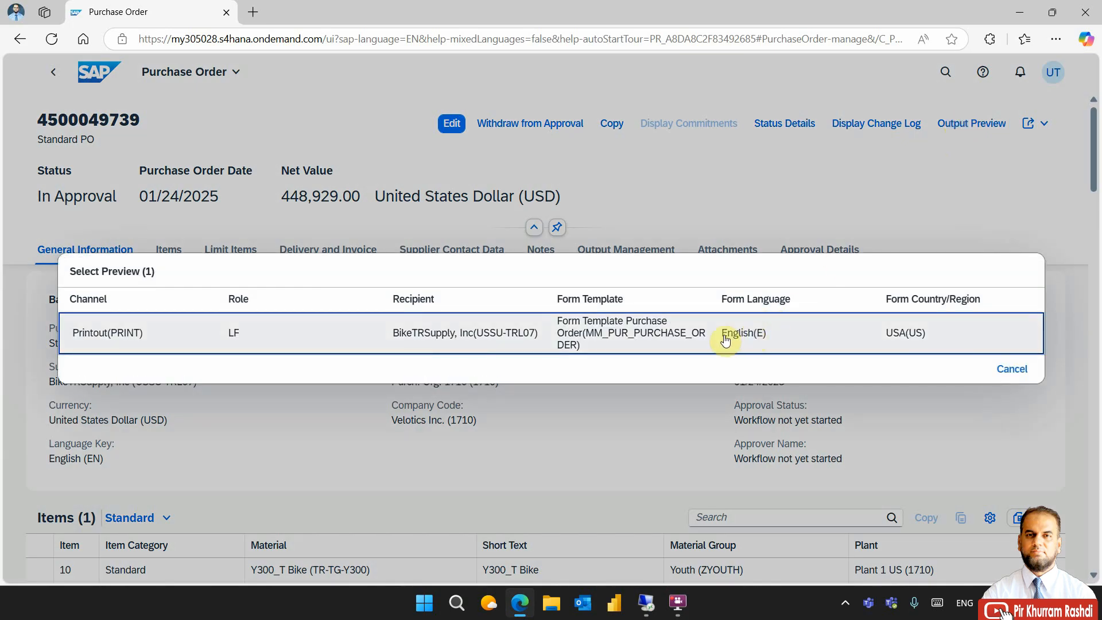
click(287, 344)
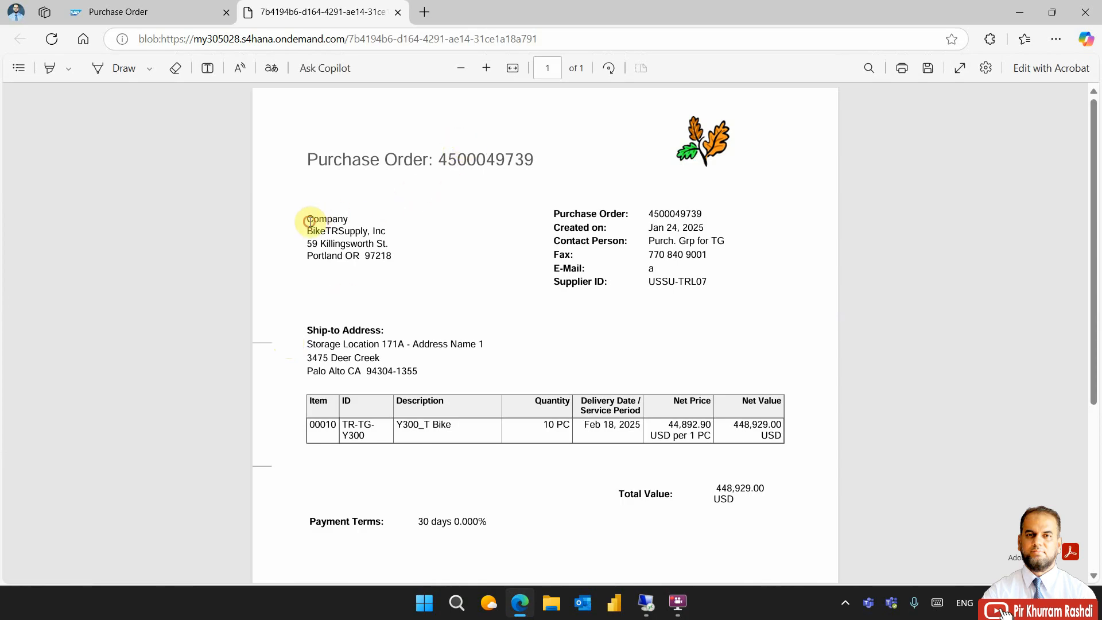
- Examine the supplier address and ship-to address in the purchase order preview
drag(308, 222, 396, 257)
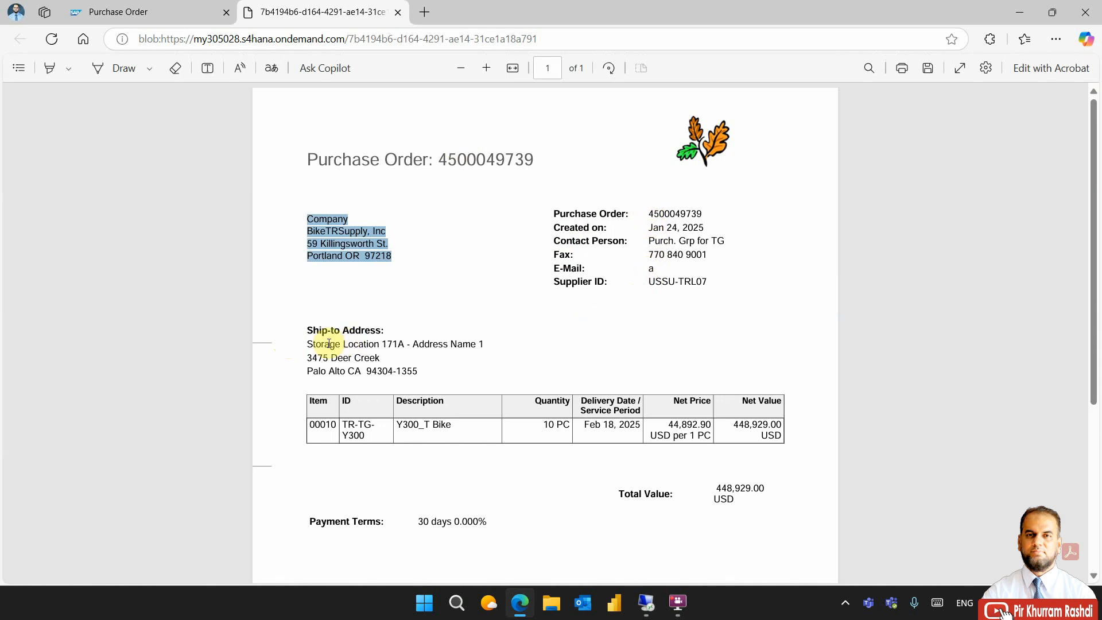
drag(306, 343, 423, 369)
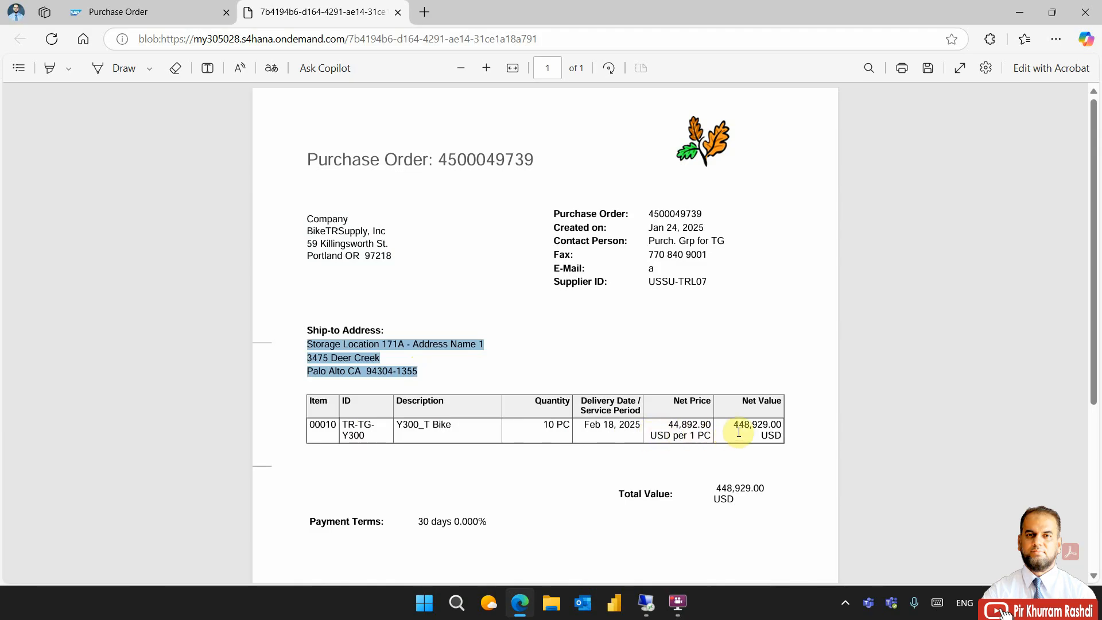
- Examine the payment terms and the company contact details in the purchase order preview, then return to the purchase order
scroll(745, 448, down, 3)
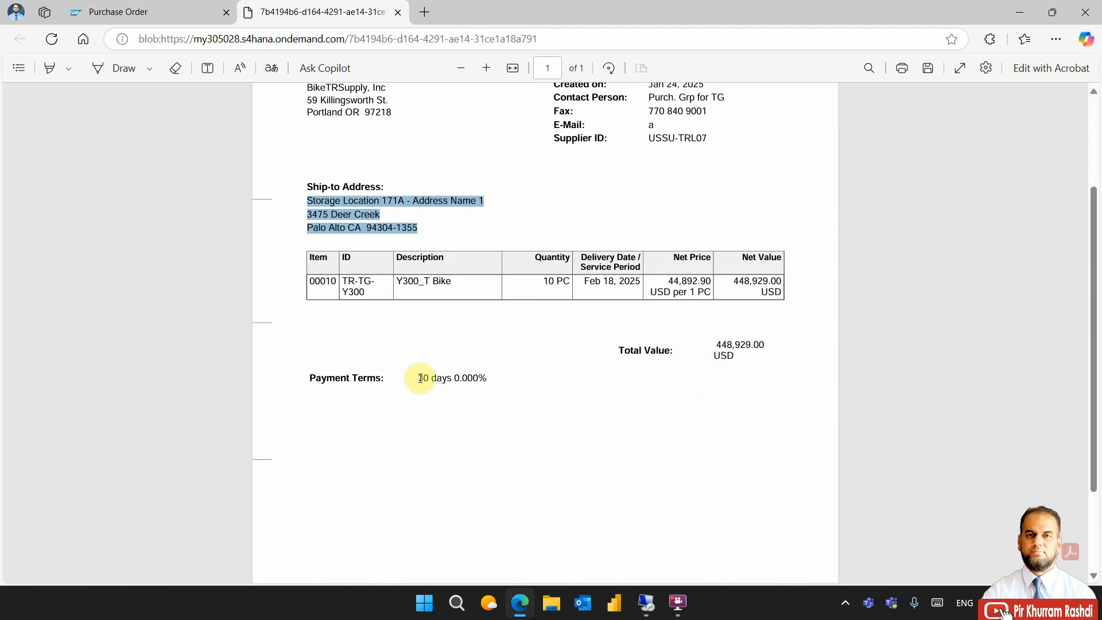
scroll(434, 428, down, 3)
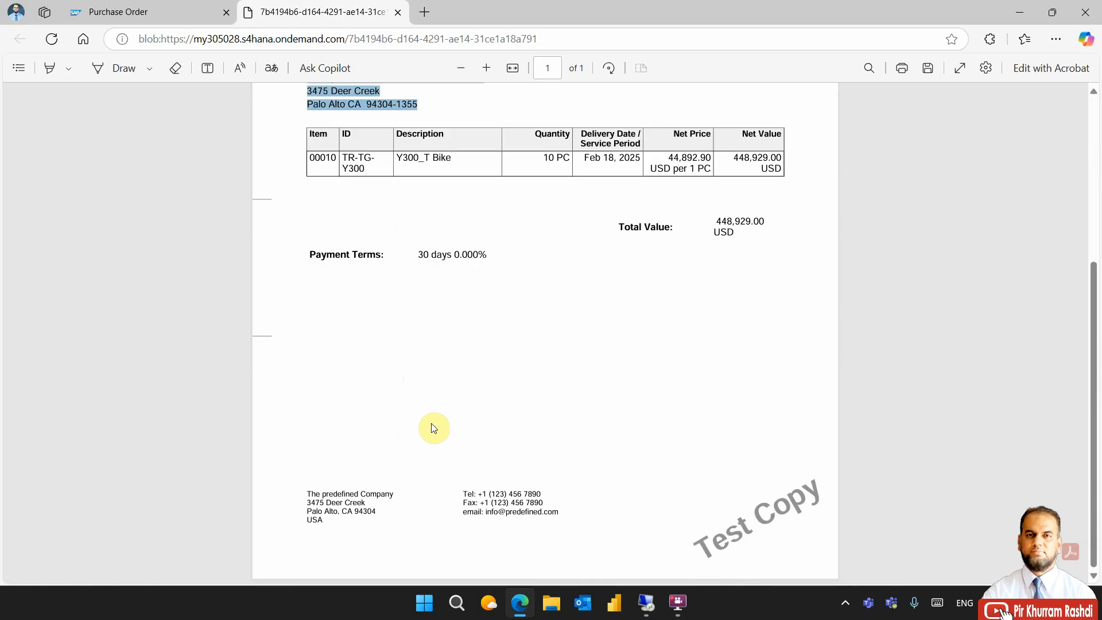
drag(308, 495, 508, 515)
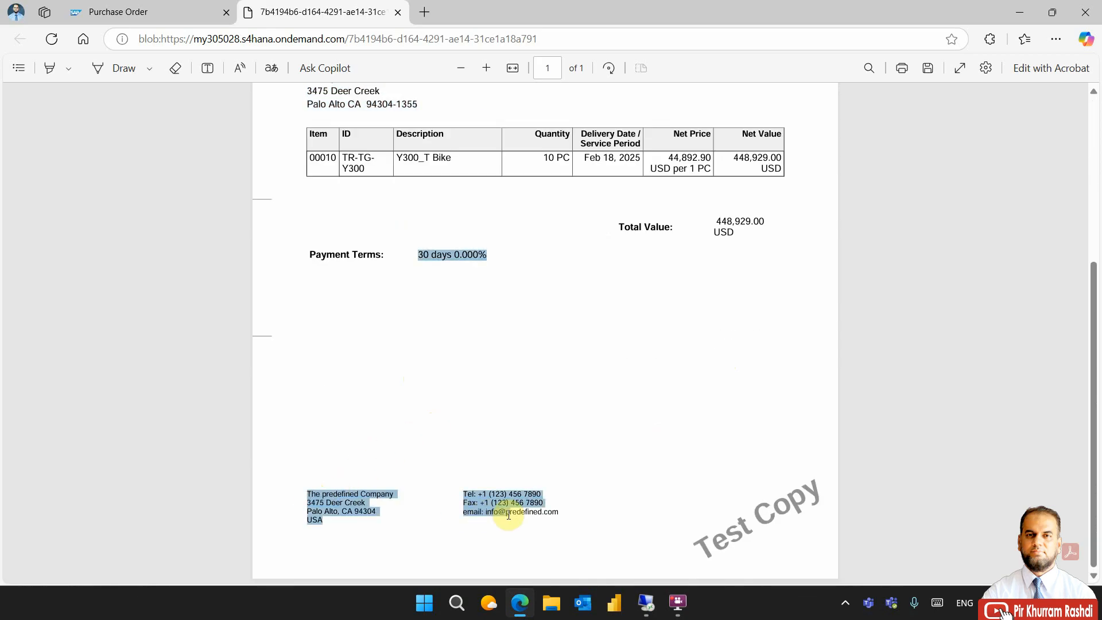
scroll(524, 480, up, 6)
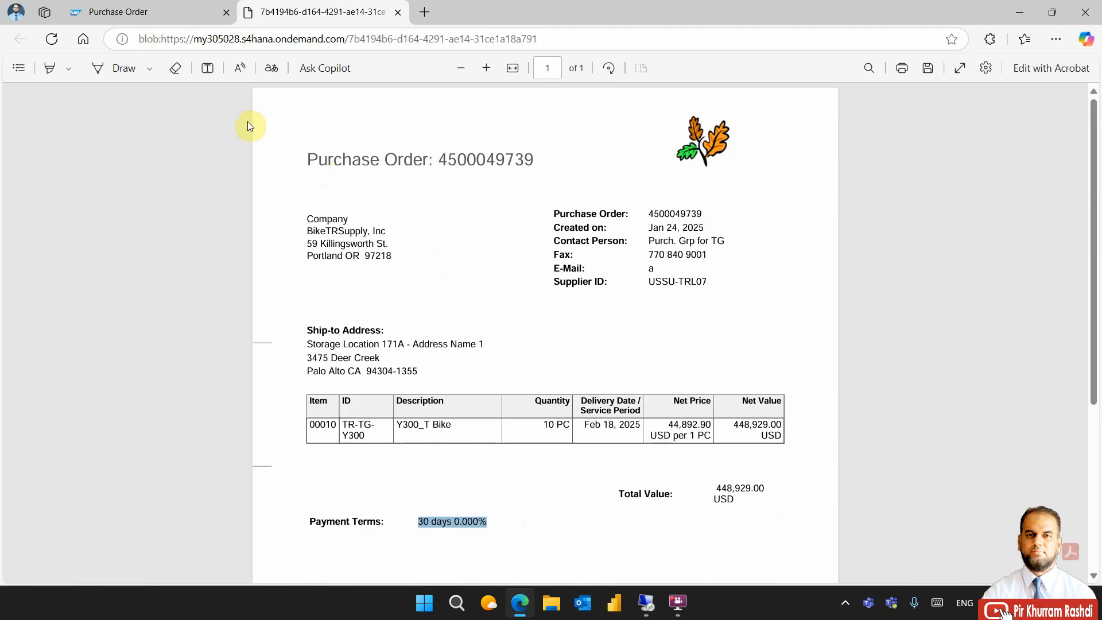
click(163, 12)
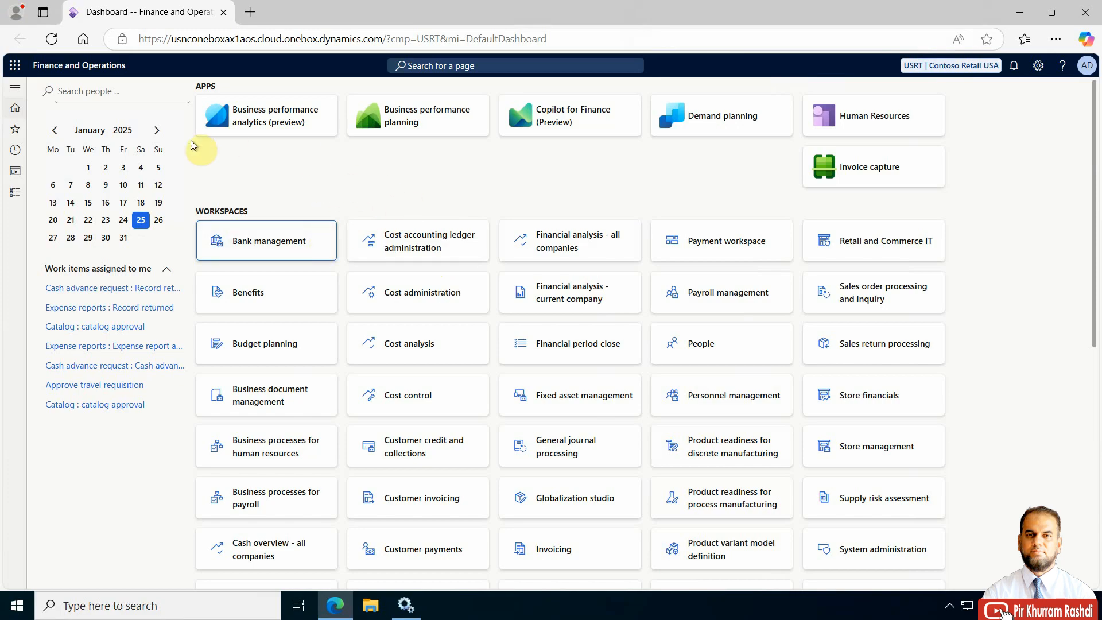
- Switch to Dynamics 365 Finance and Operations and open the list of all purchase orders in Procurement and sourcing
click(12, 194)
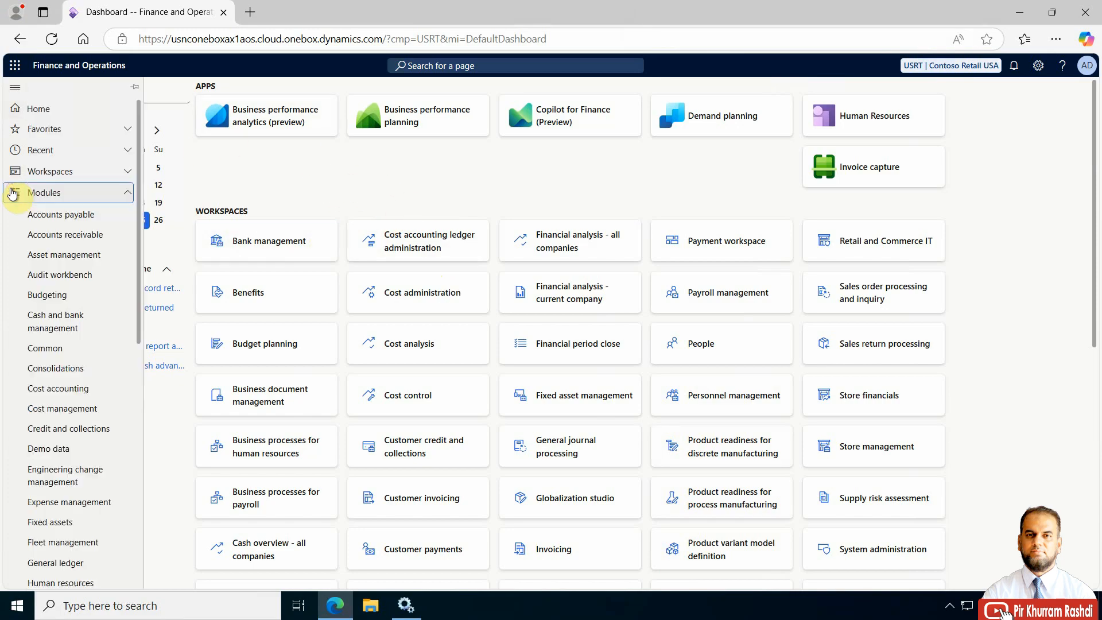
scroll(77, 323, down, 5)
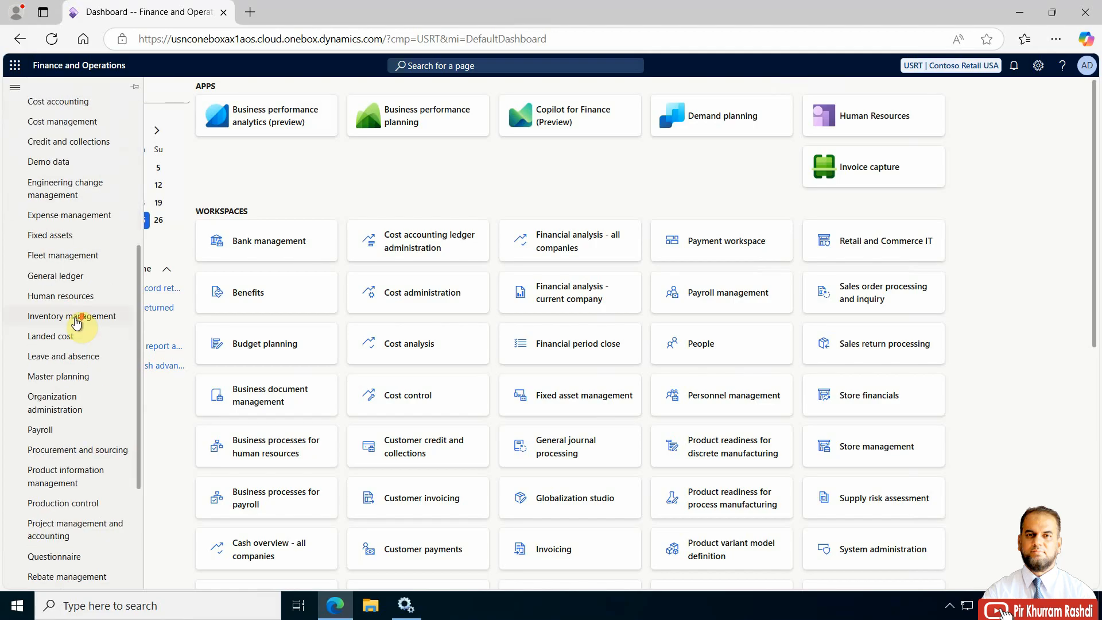
scroll(76, 323, down, 3)
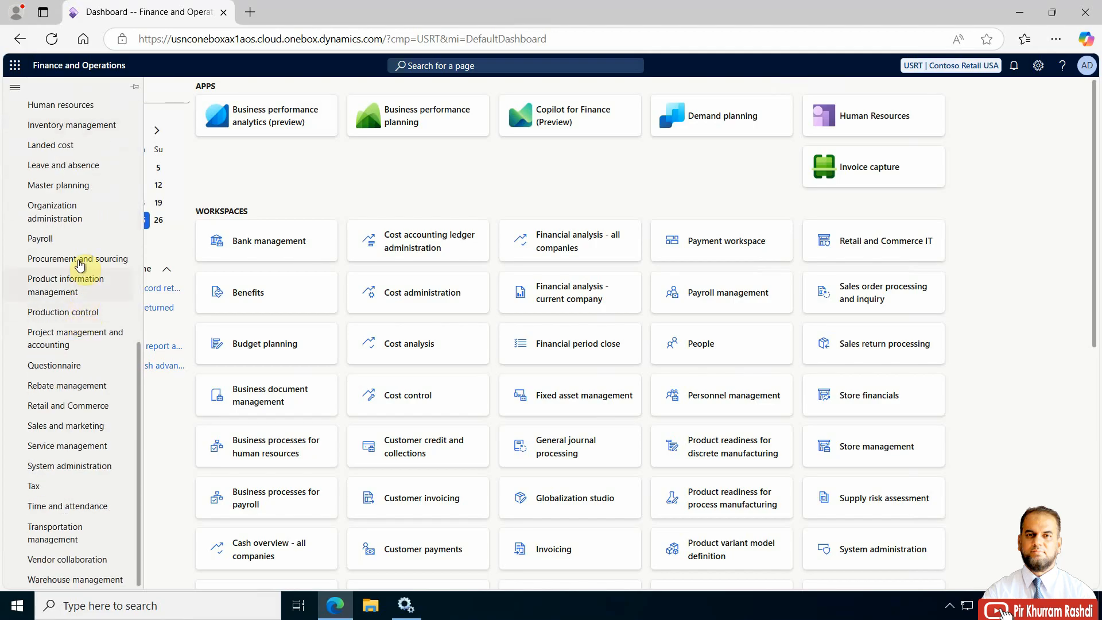
click(79, 262)
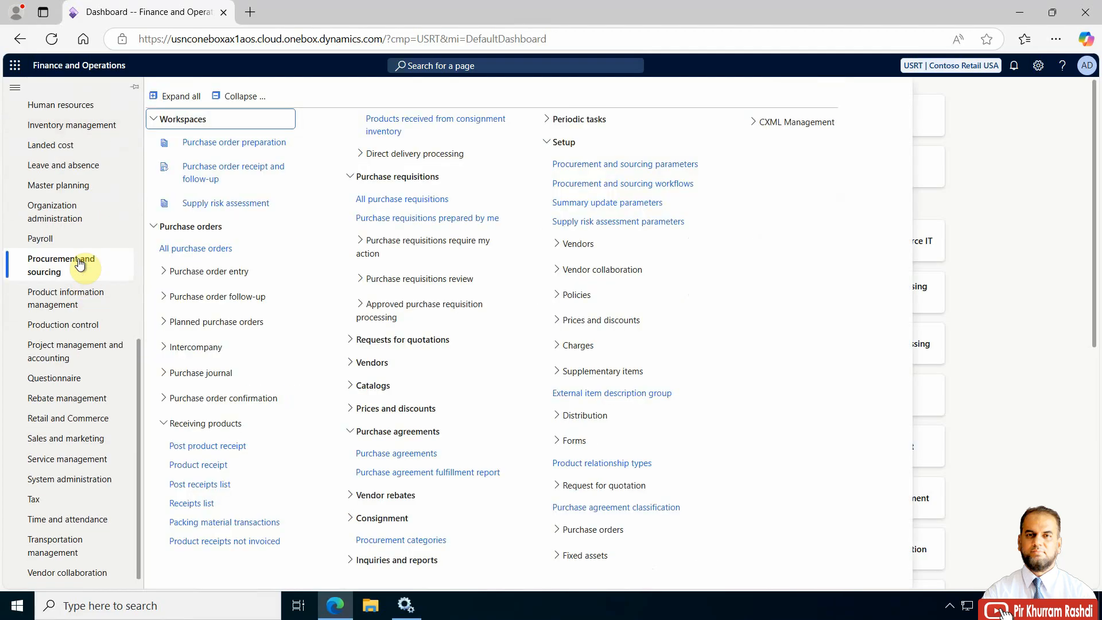
click(202, 249)
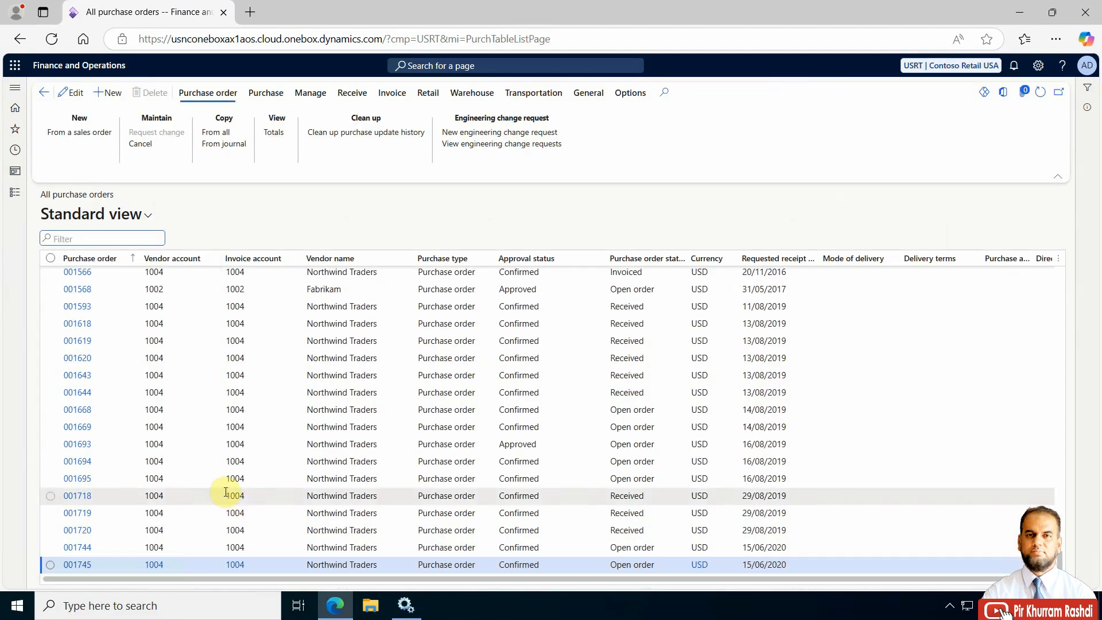
- Examine the filter conditions offered for the Purchase order column and close them without applying a filter
mouse_move(226, 492)
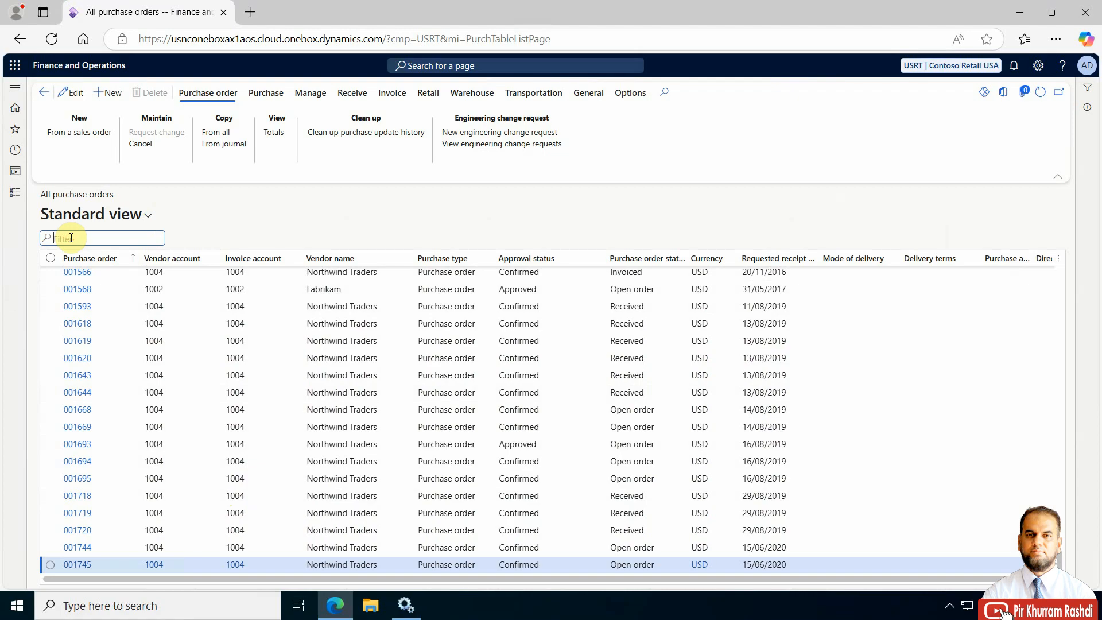
click(100, 260)
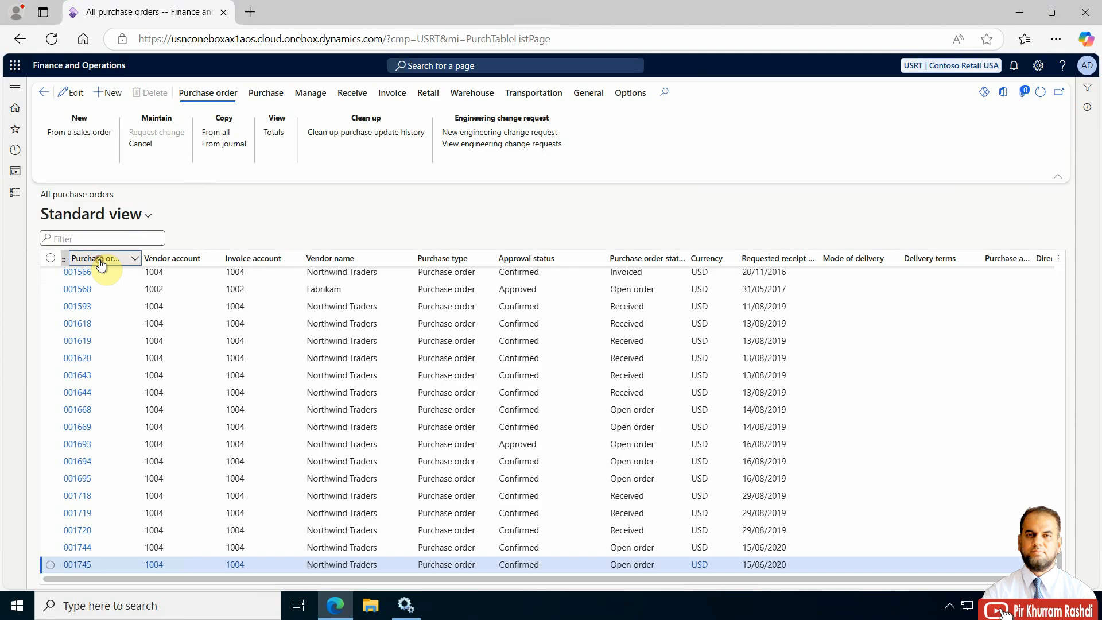
click(100, 260)
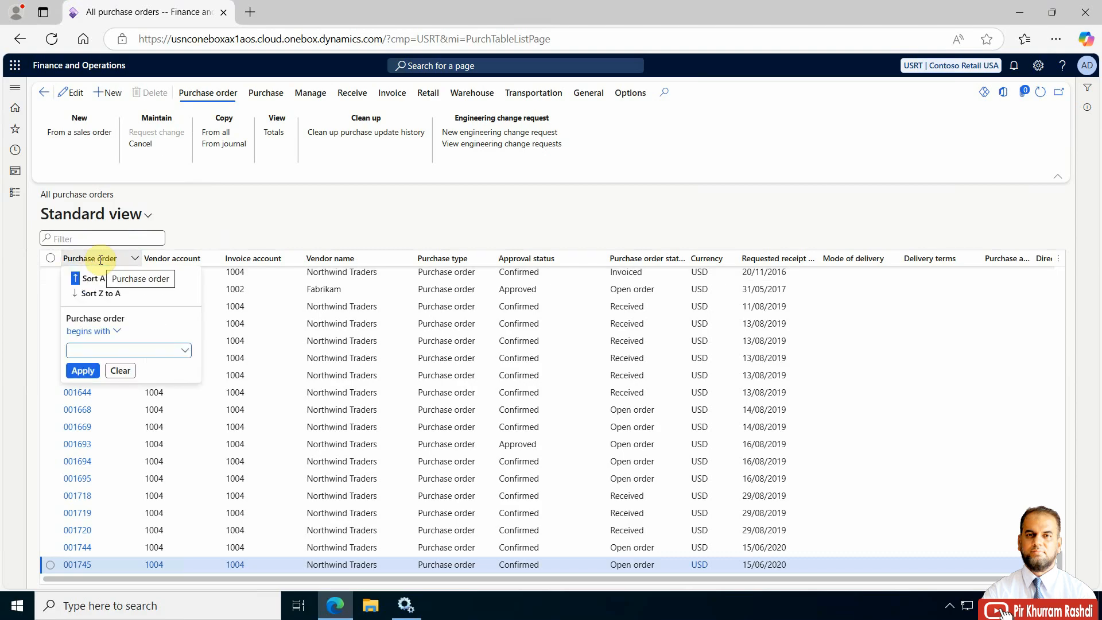
click(118, 333)
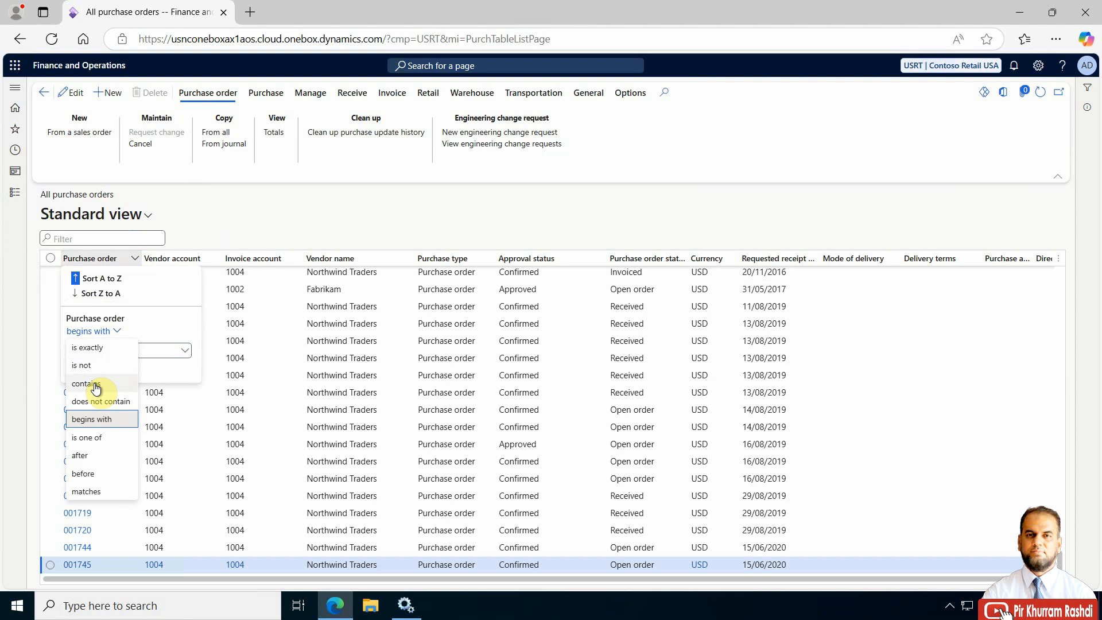
click(156, 351)
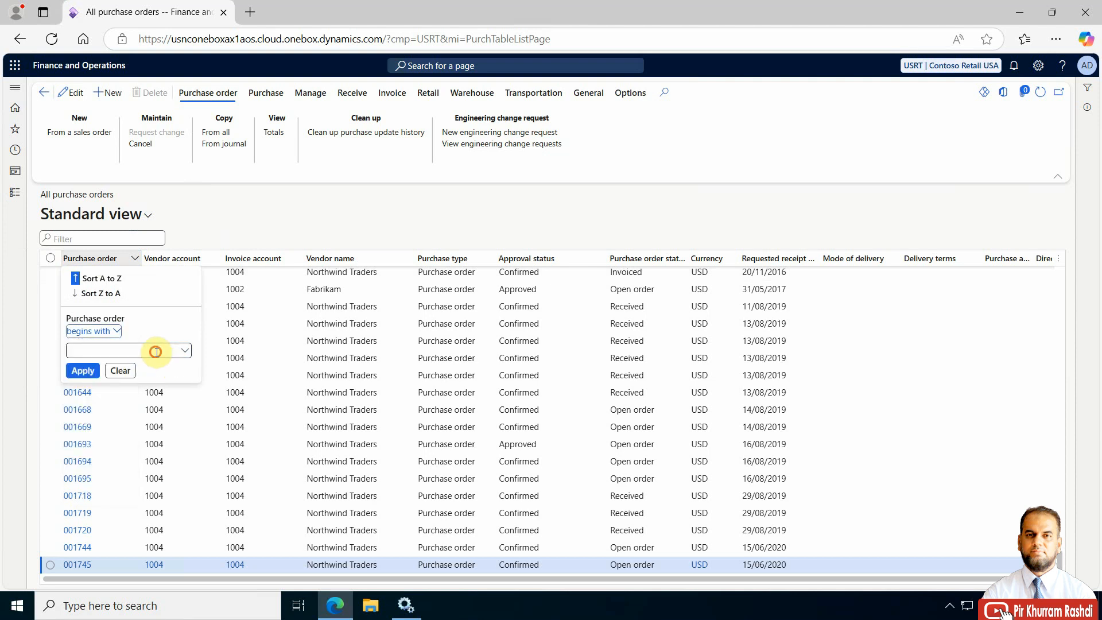
click(91, 331)
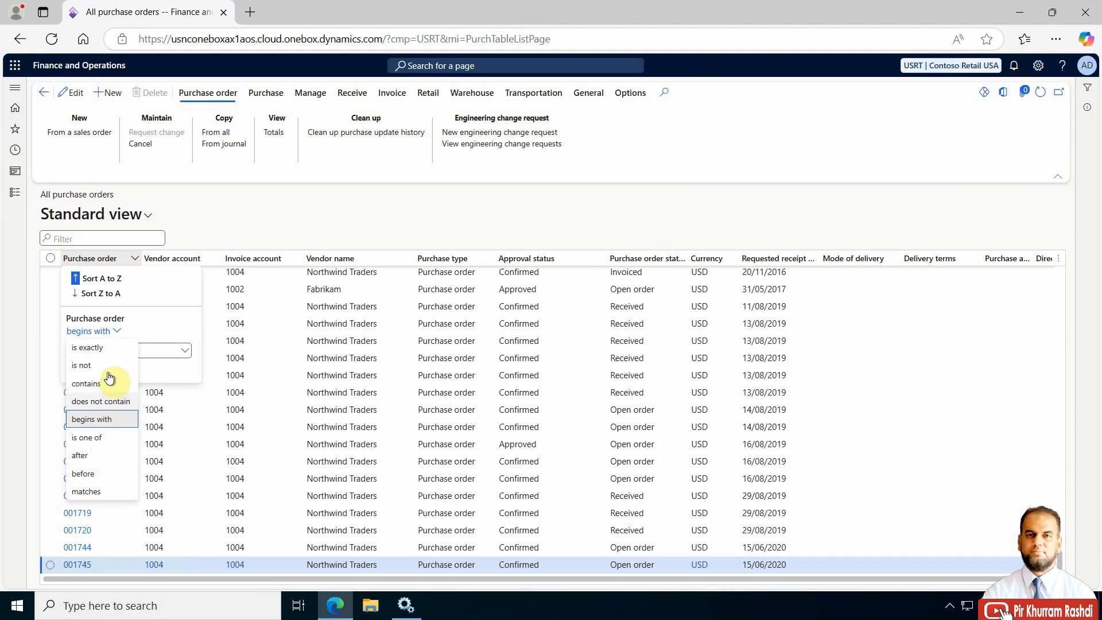
click(166, 354)
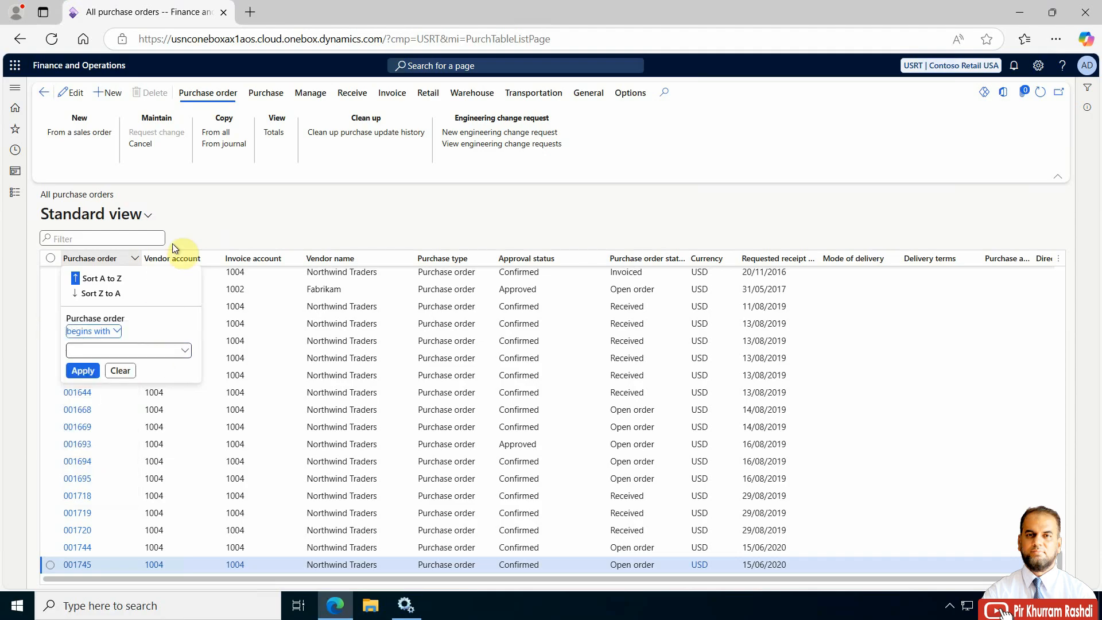
click(208, 222)
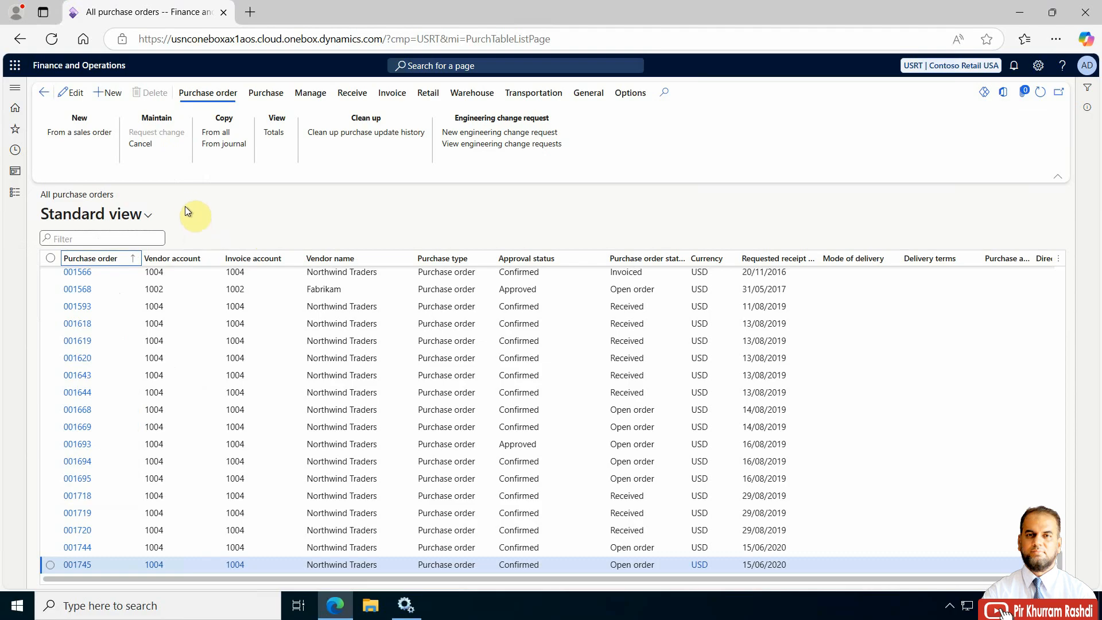
- Create a new purchase order for vendor A. Datum Corporation, reviewing its administration details before confirming
click(114, 94)
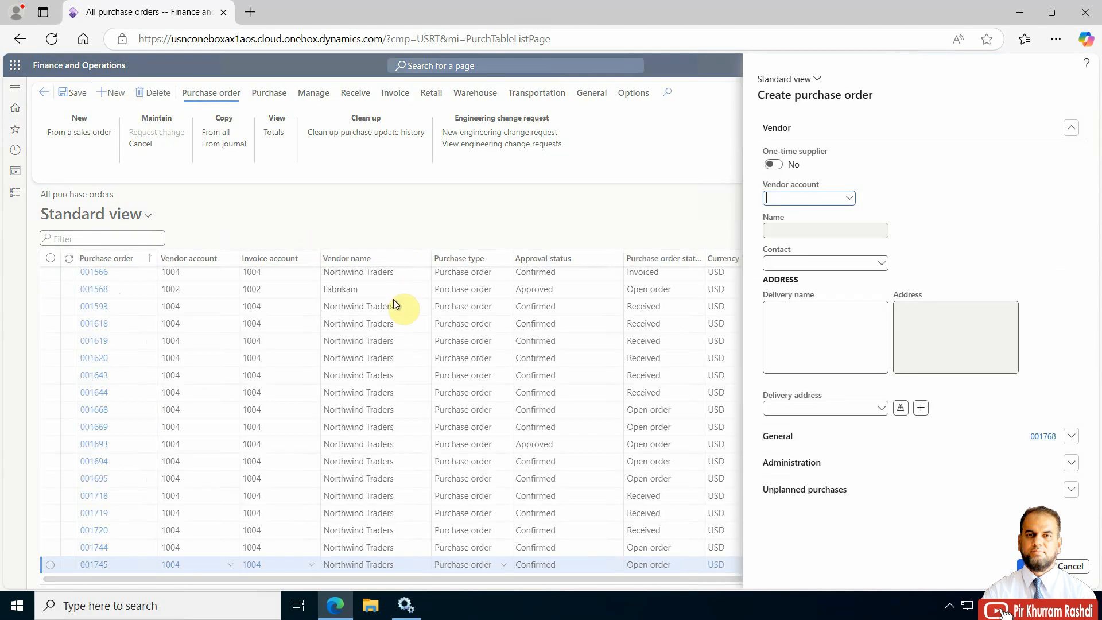
click(850, 198)
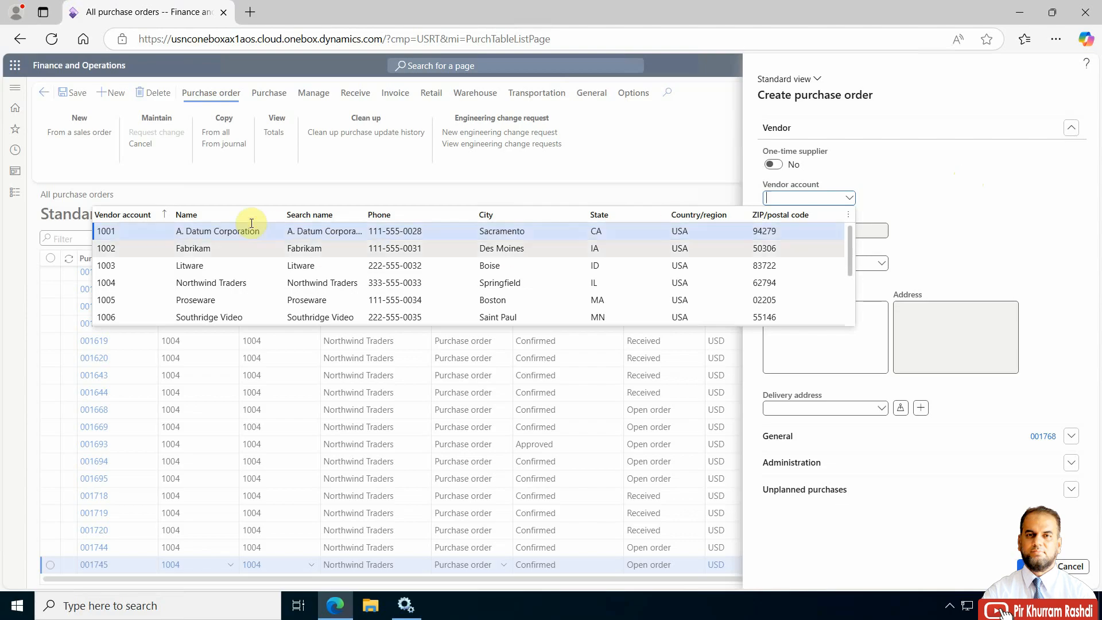
click(222, 232)
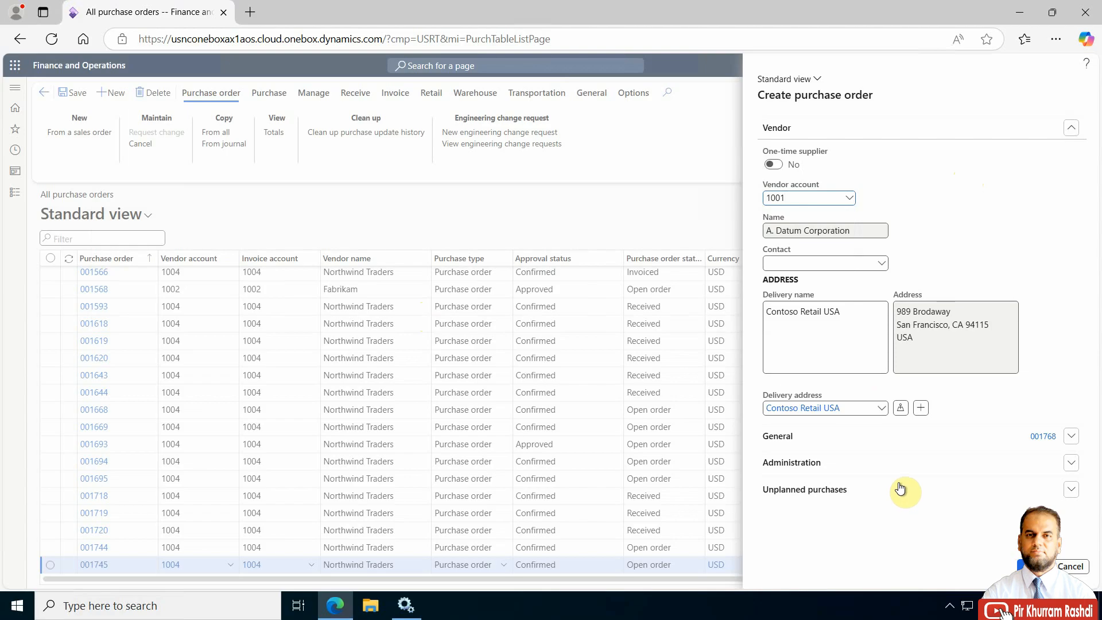
click(1070, 464)
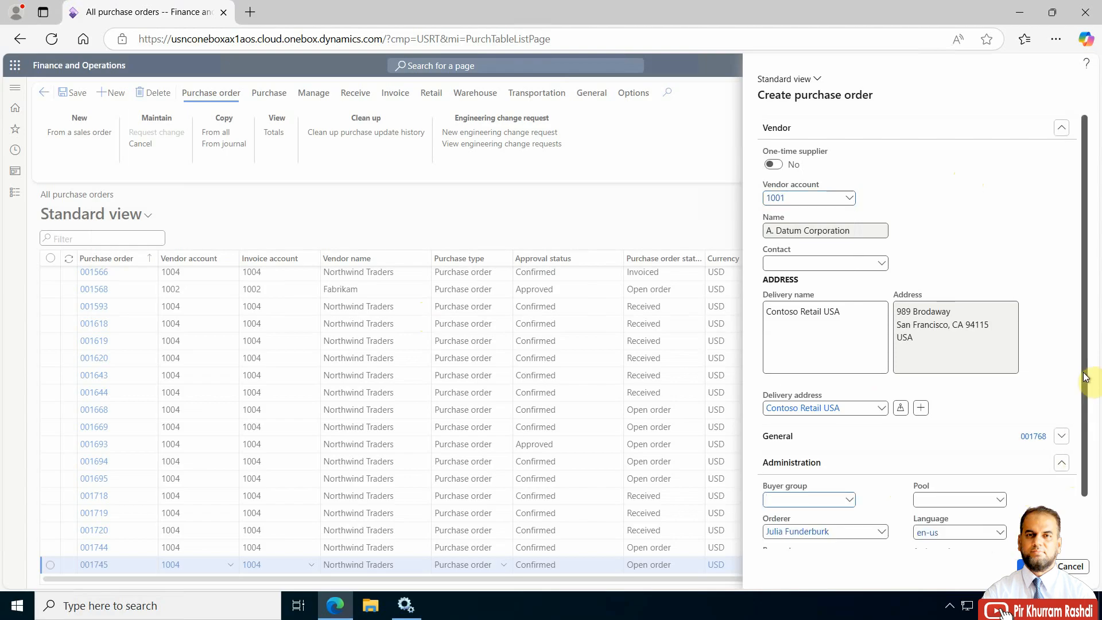
scroll(1085, 443, down, 1)
scroll(1085, 458, up, 1)
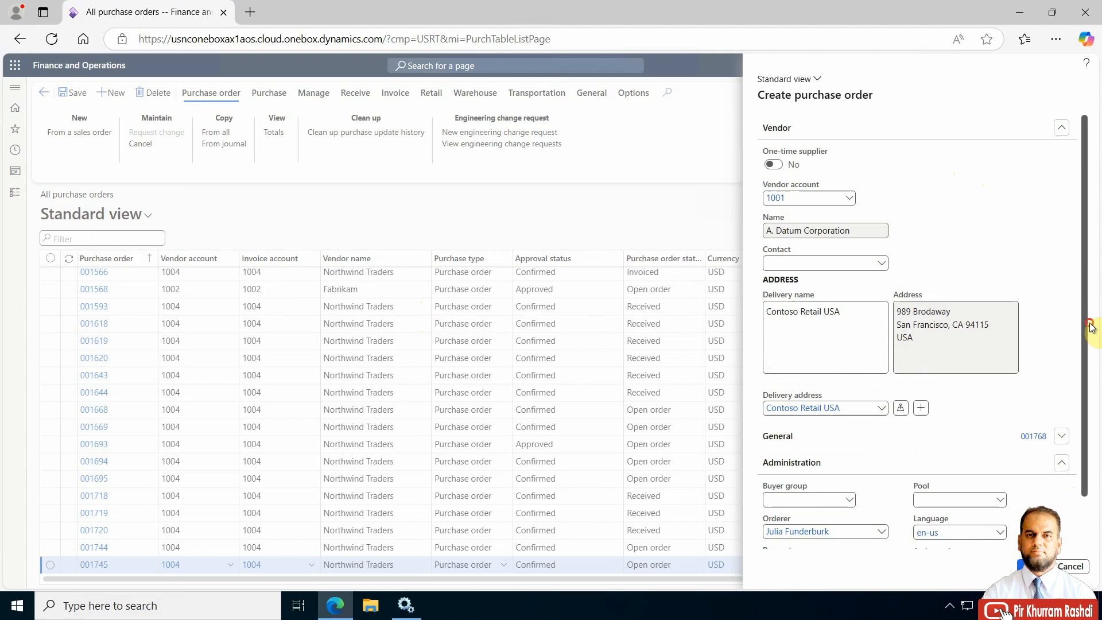
click(1038, 567)
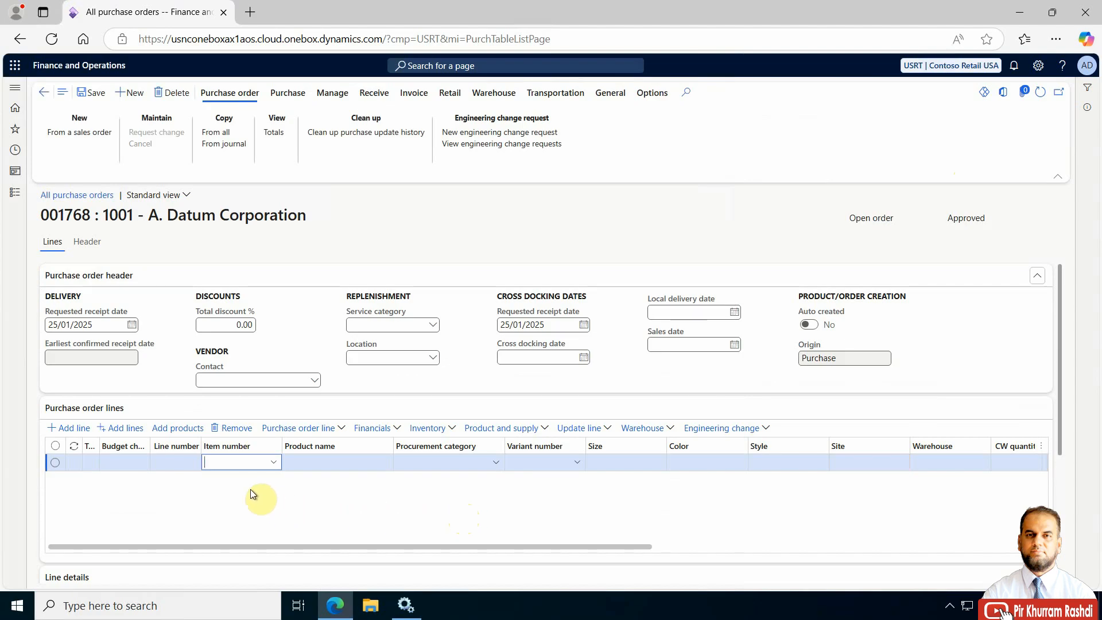
- Choose item 0004, the Premium Mountain Bike product, for the first order line and assign warehouse ANNAPOL to it
click(273, 466)
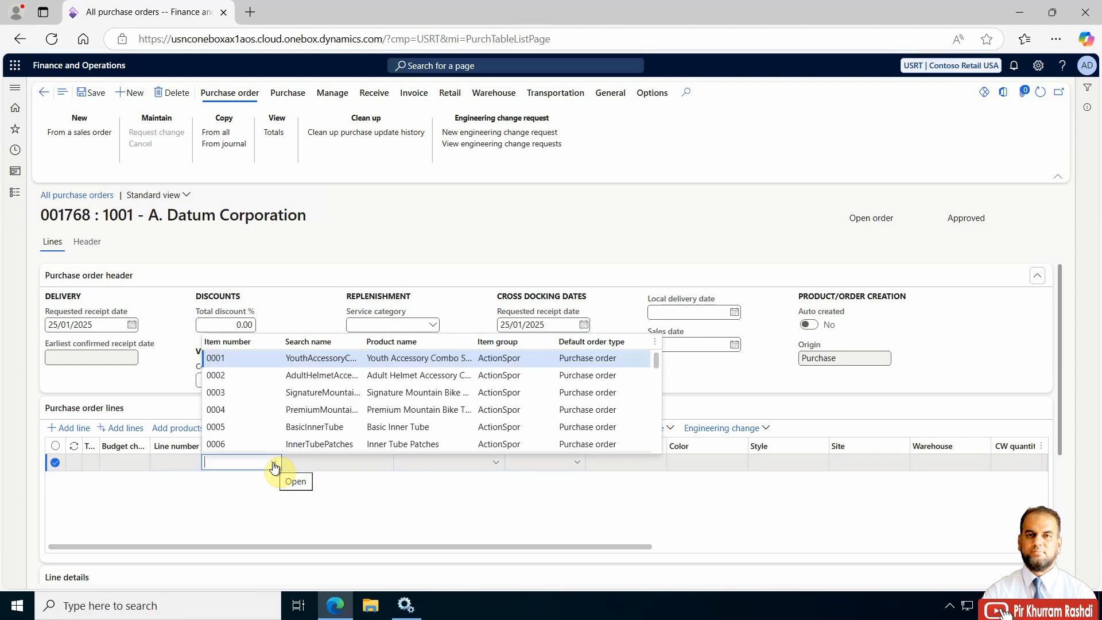
click(301, 410)
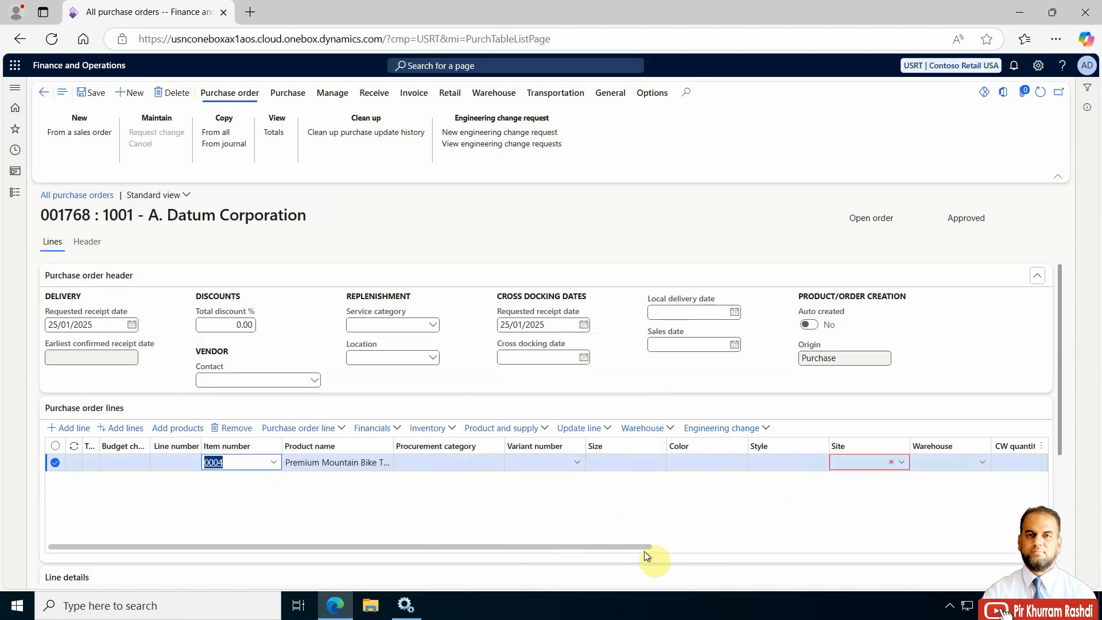
drag(644, 552, 768, 546)
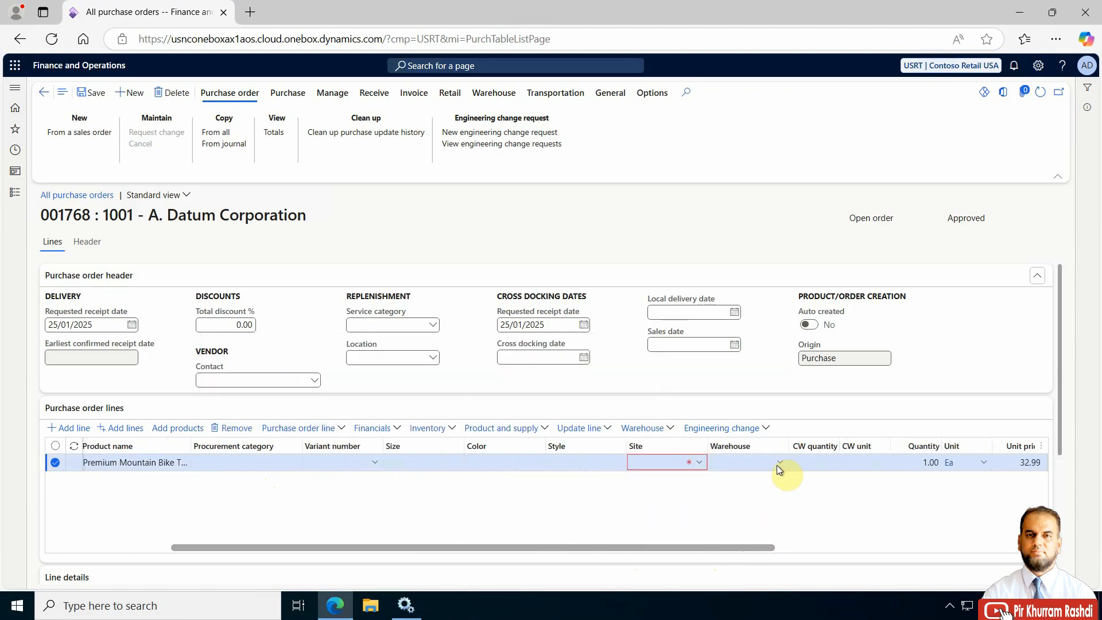
click(779, 466)
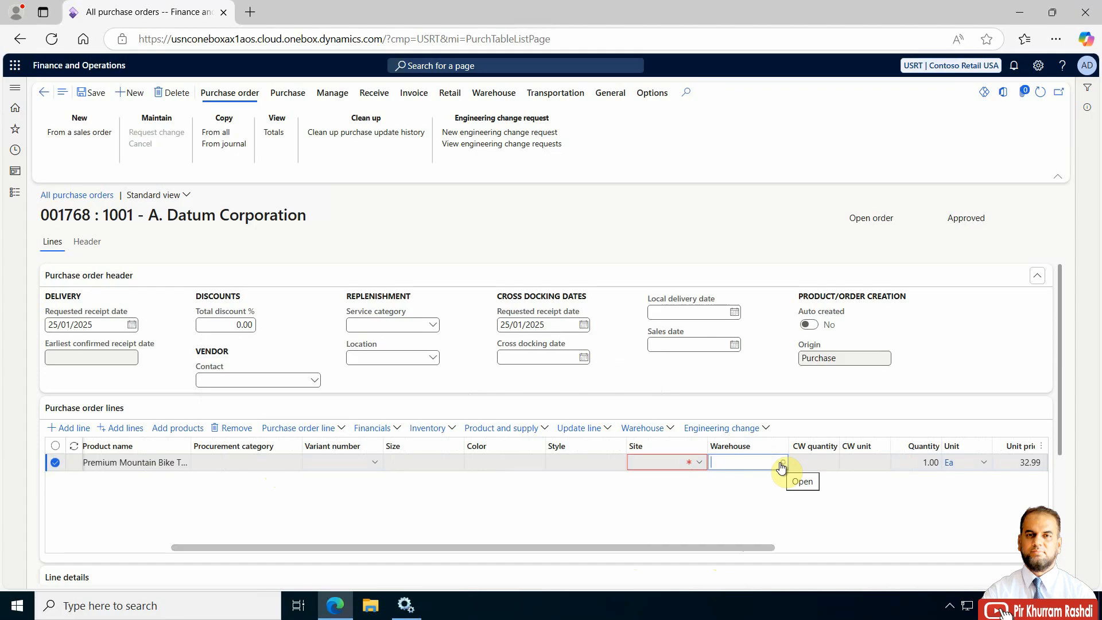
click(782, 465)
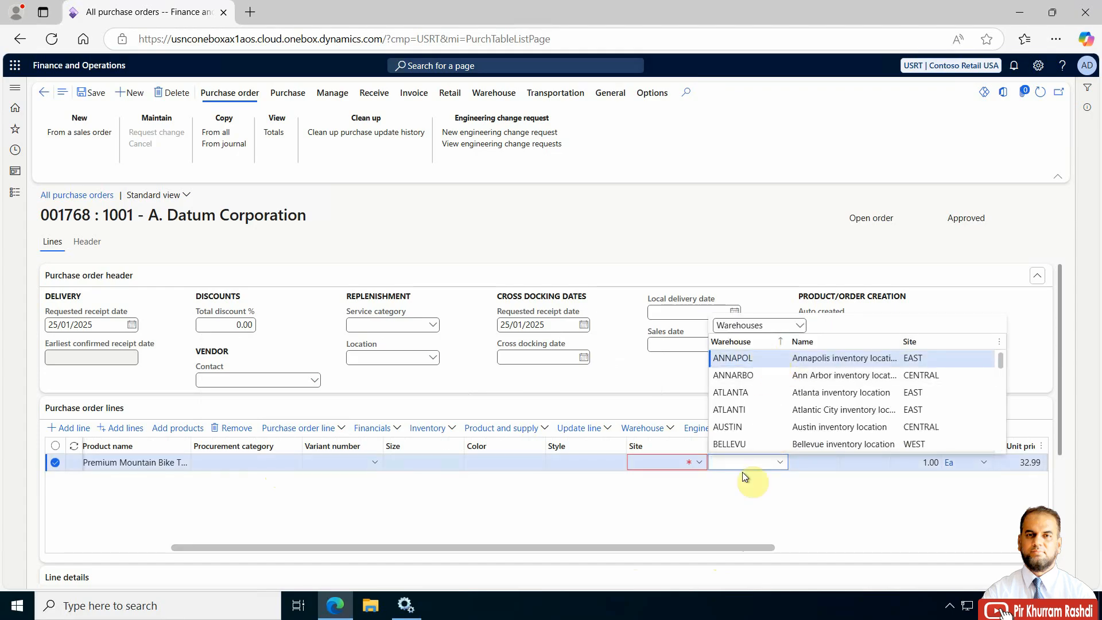
key(Return)
- Set the order line's quantity to 10 and review its unit price and net amount
drag(715, 545, 860, 547)
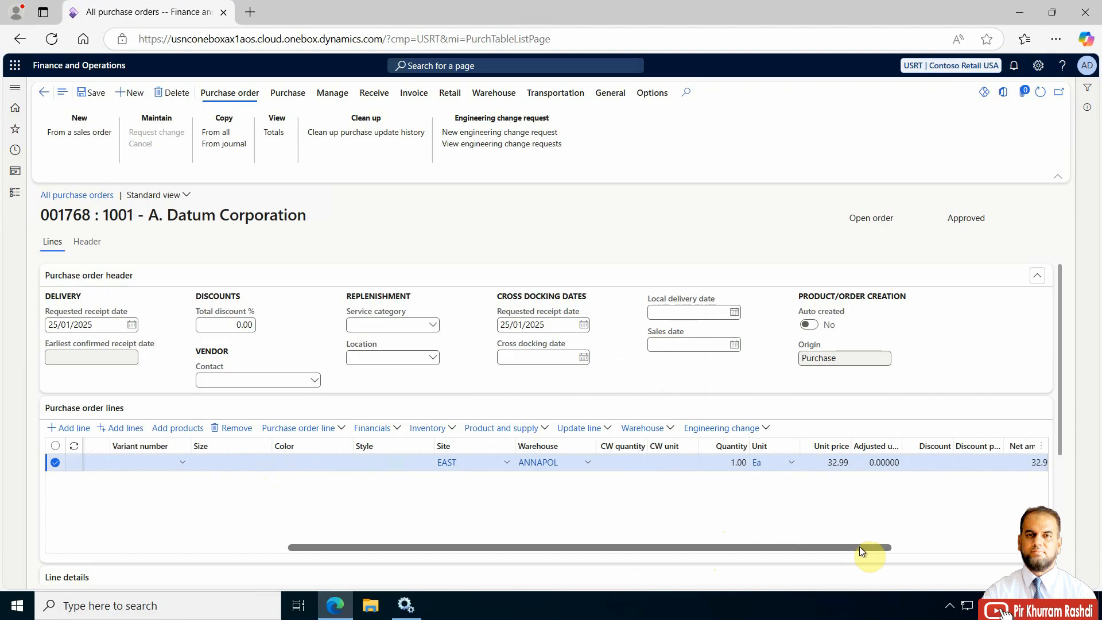
click(683, 463)
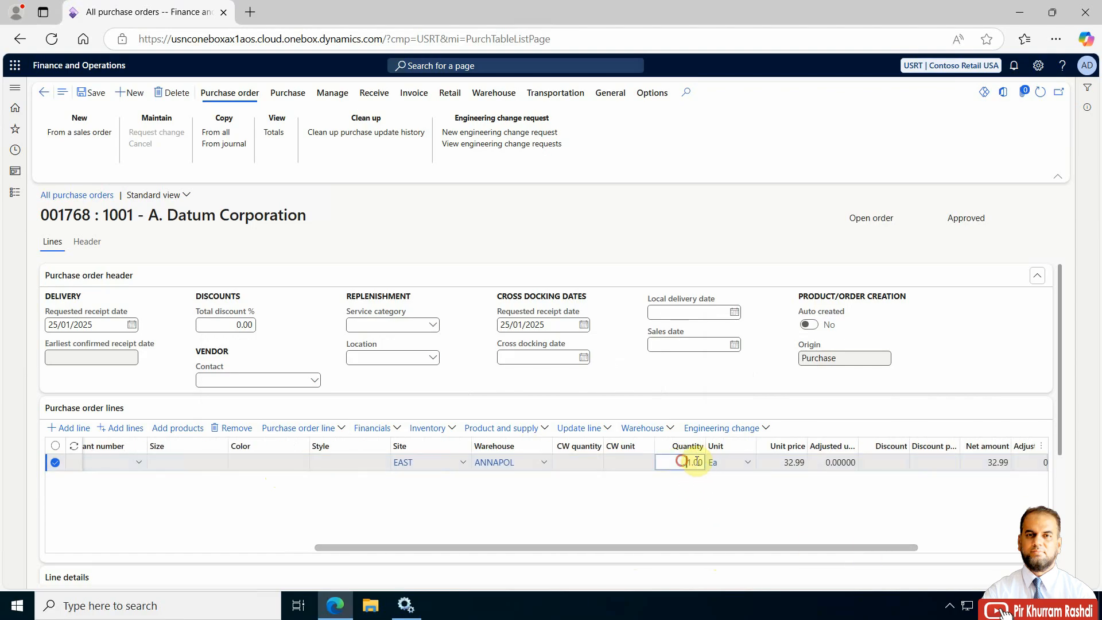
text(10)
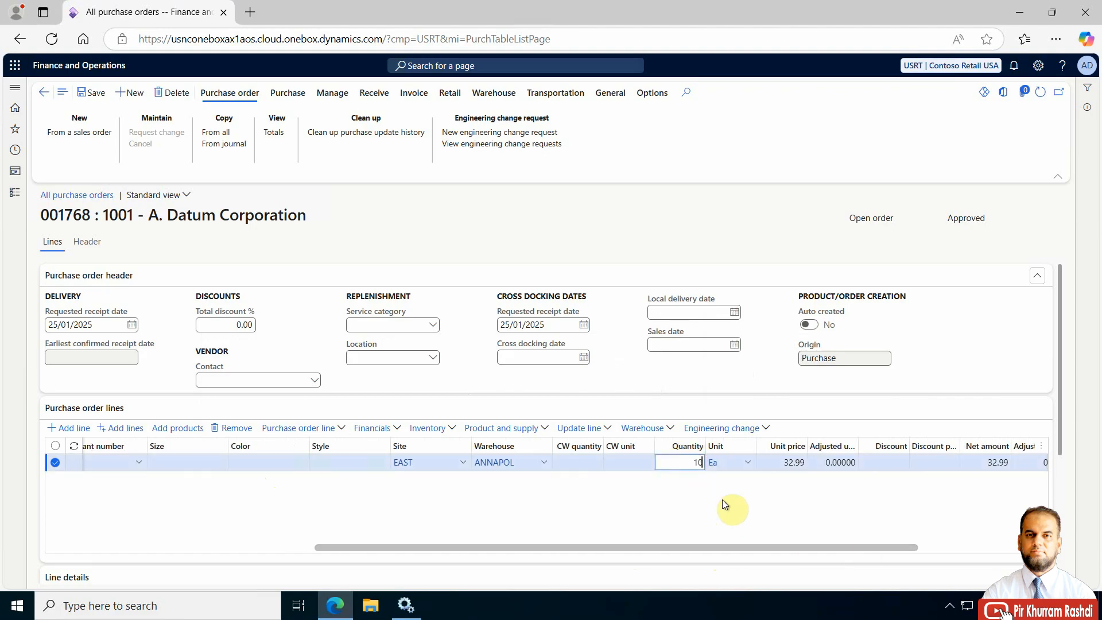
click(782, 463)
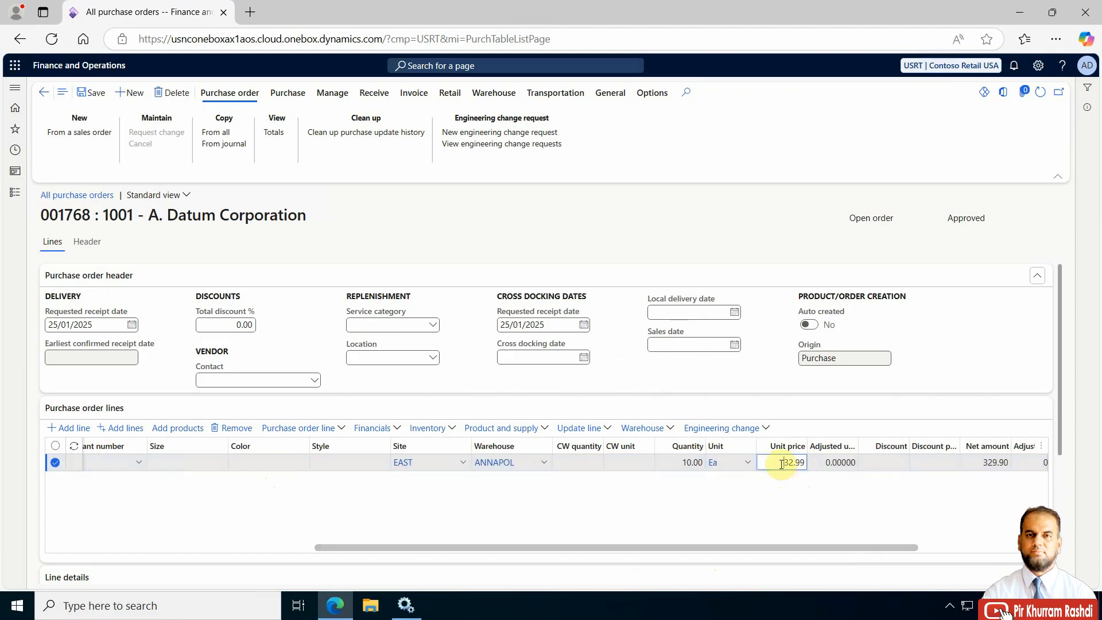
drag(782, 464, 805, 464)
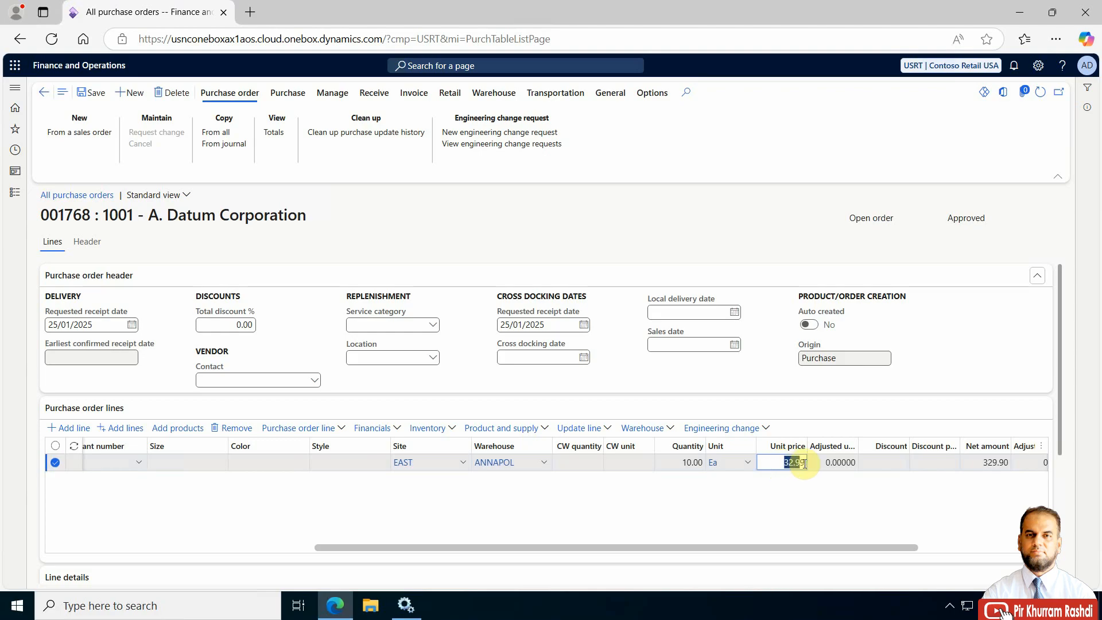
drag(783, 549, 873, 550)
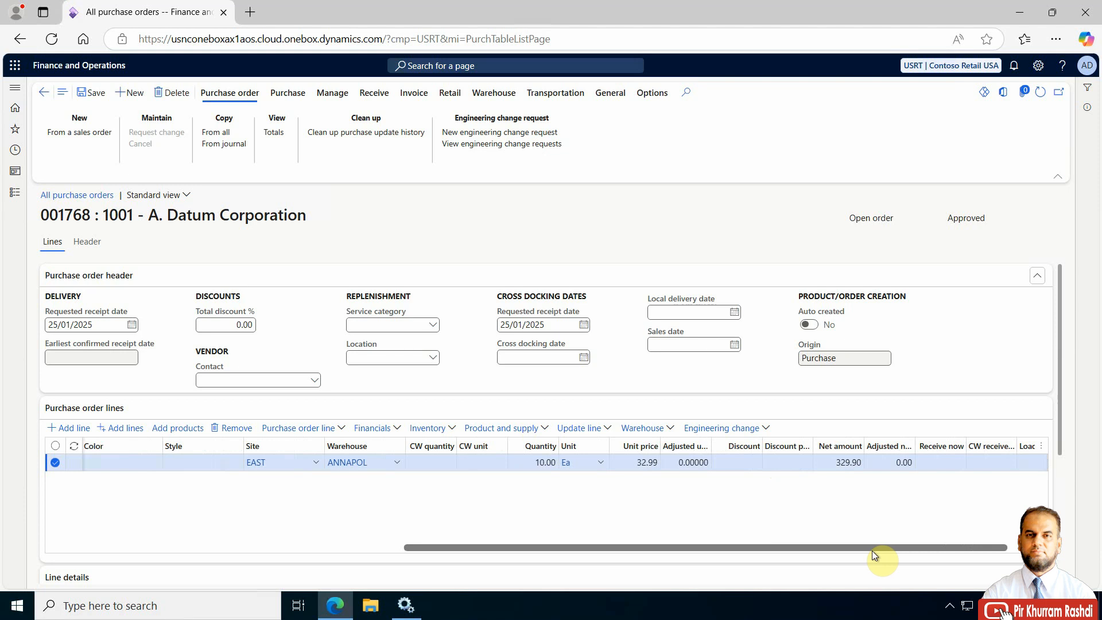
- Review the order line's net amount and the remaining columns out to the load ID
drag(873, 551, 941, 552)
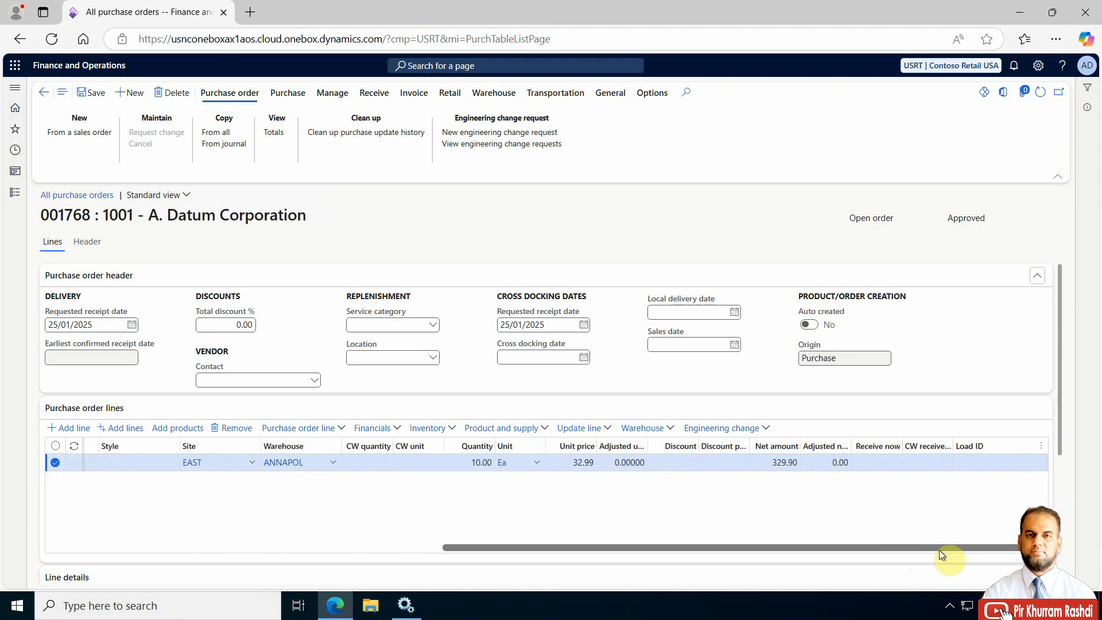
click(778, 464)
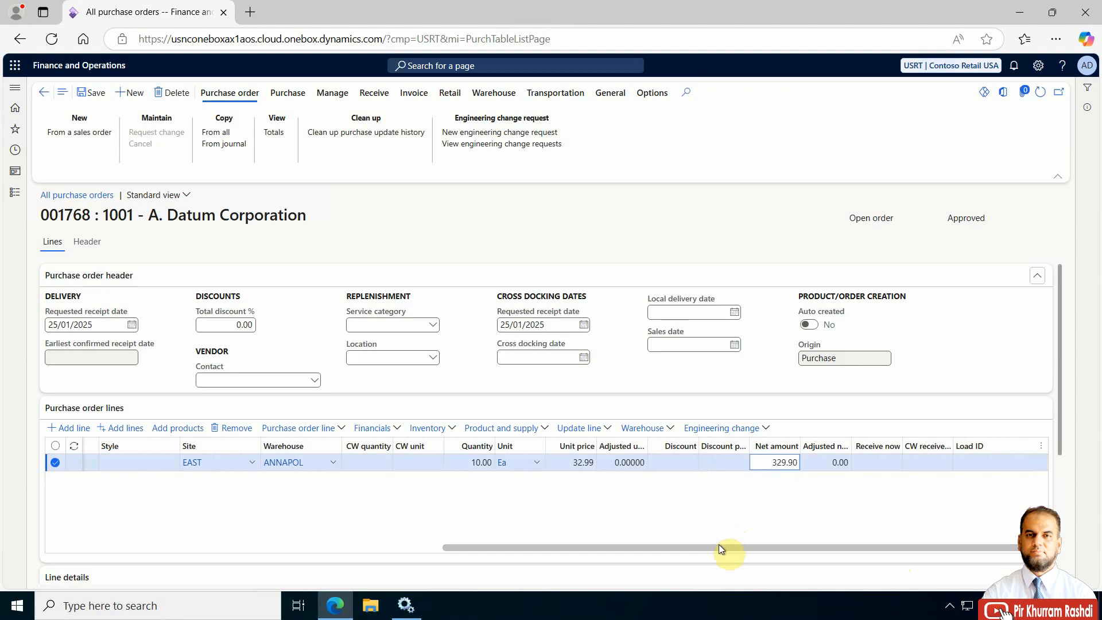
drag(715, 547, 211, 540)
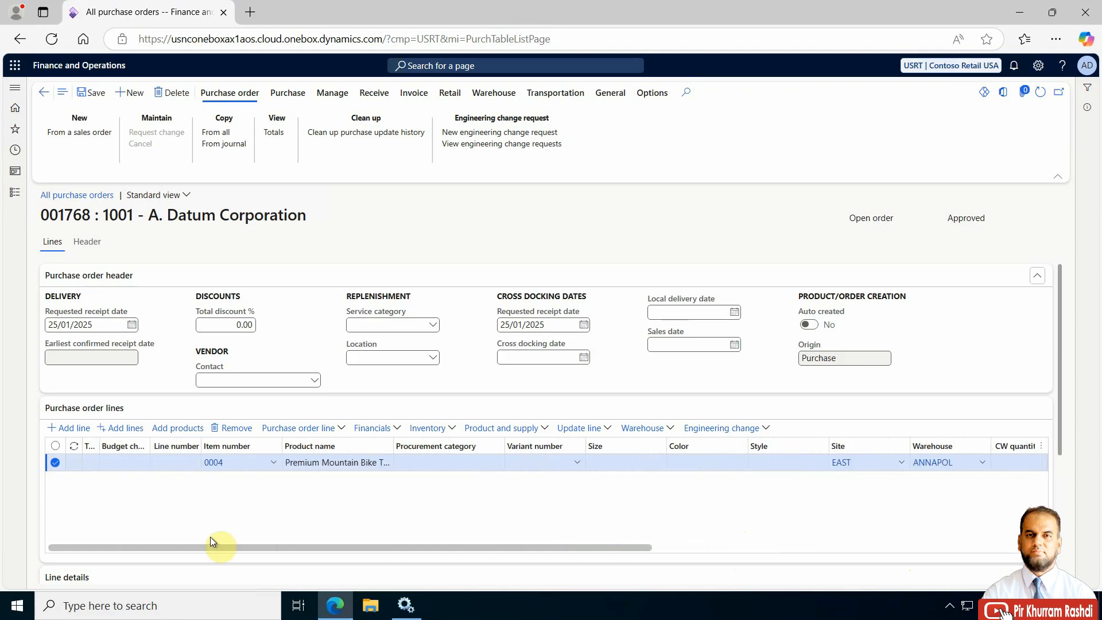
- Expand the order line's details and set its confirmed receipt date to 18/02/2025 in the setup details
click(179, 579)
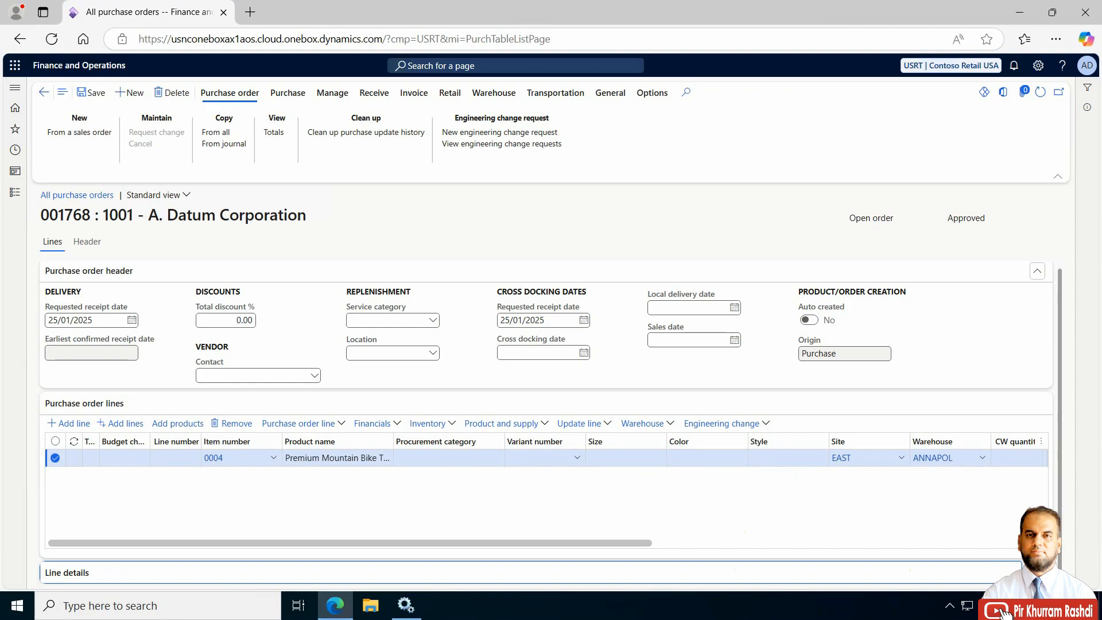
drag(1061, 421, 1062, 488)
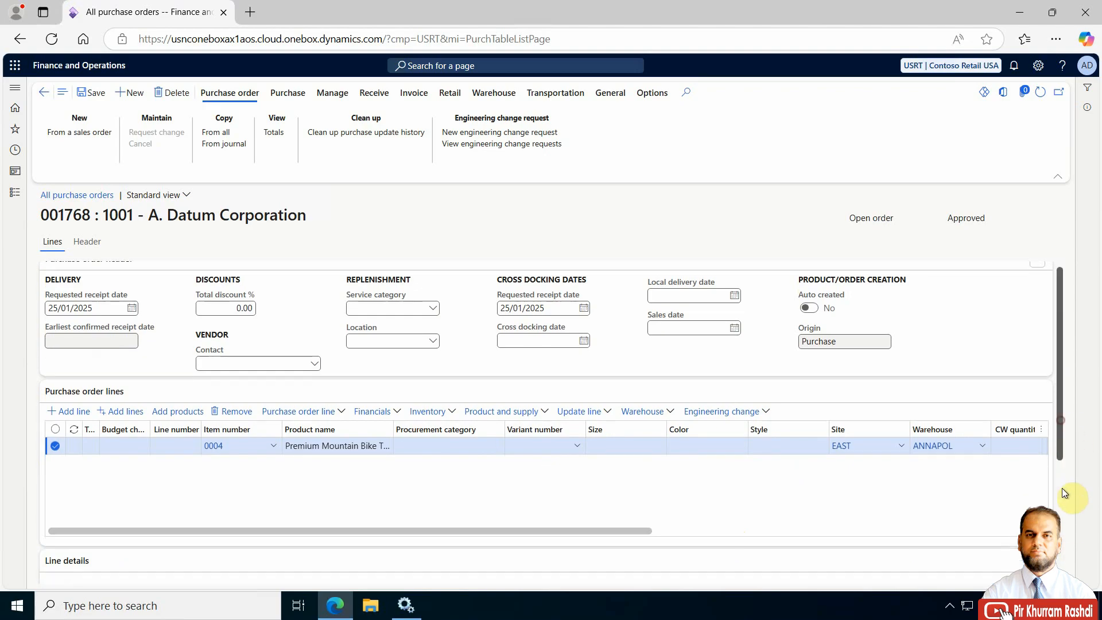
scroll(1062, 493, down, 3)
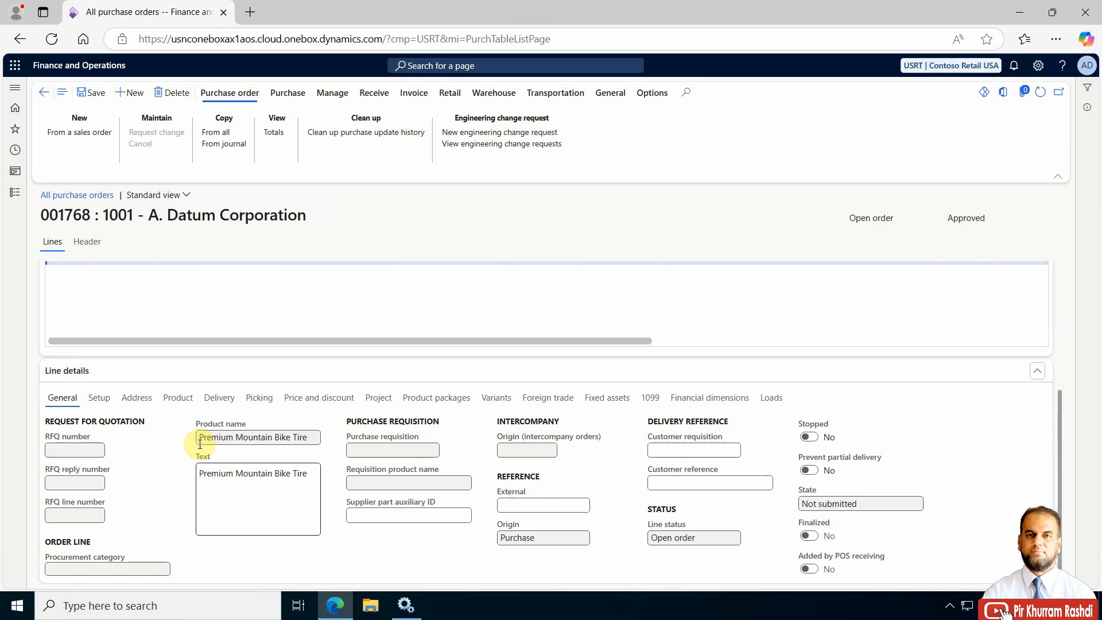
click(100, 398)
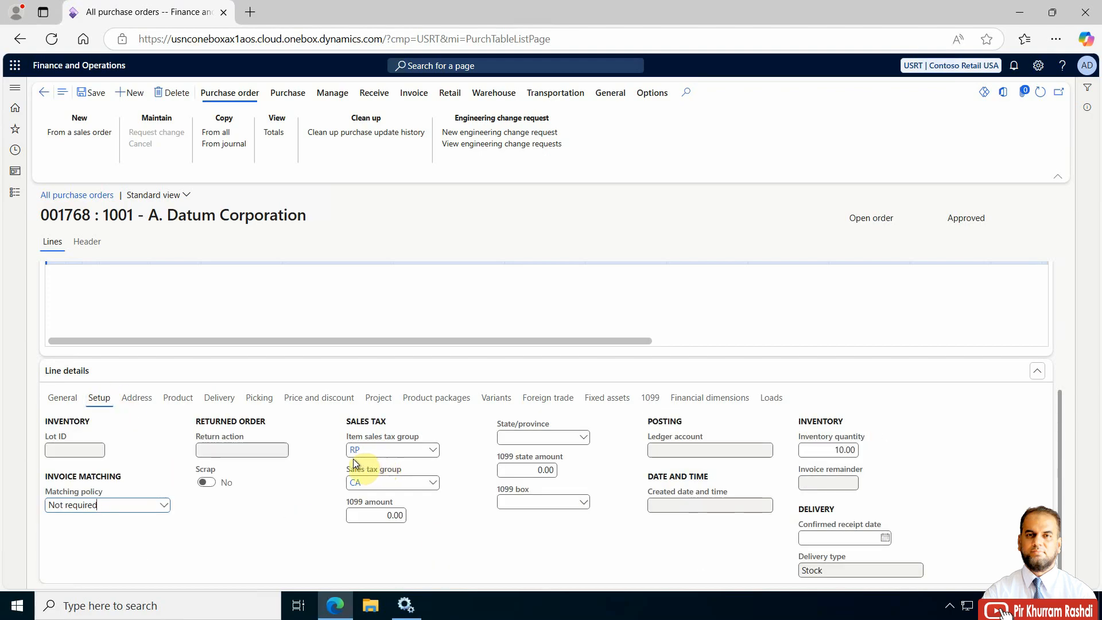
click(842, 537)
click(886, 538)
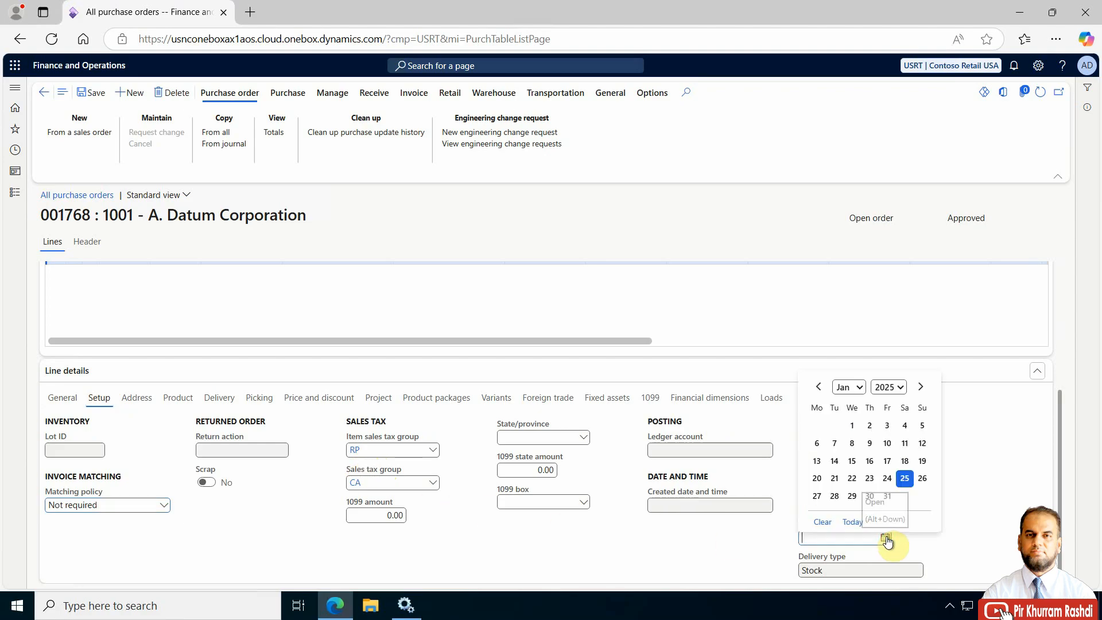
click(925, 388)
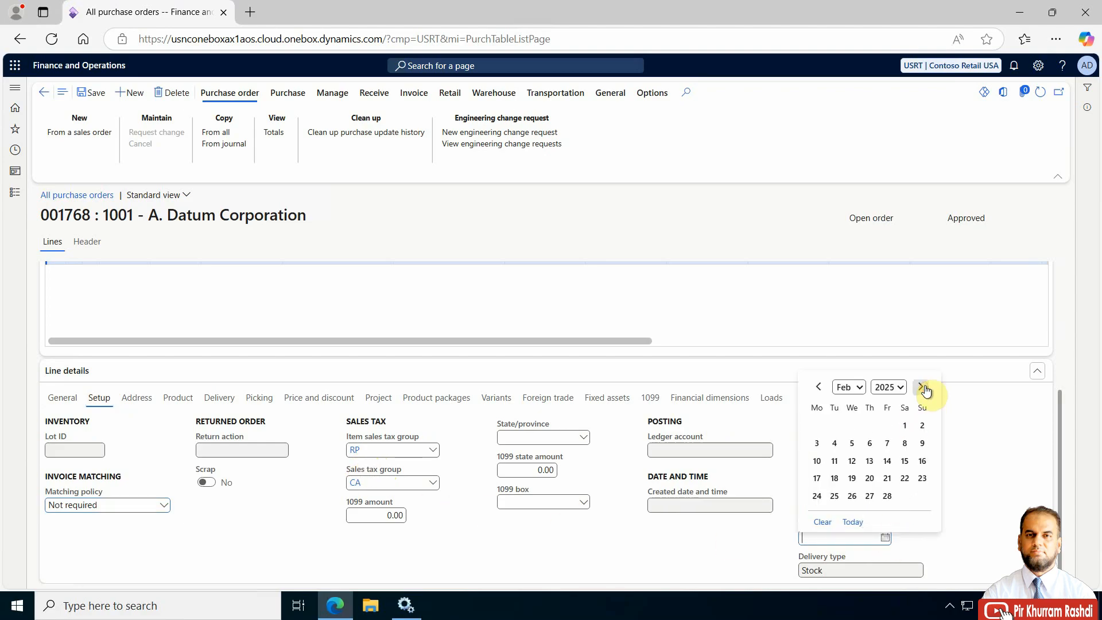
click(834, 480)
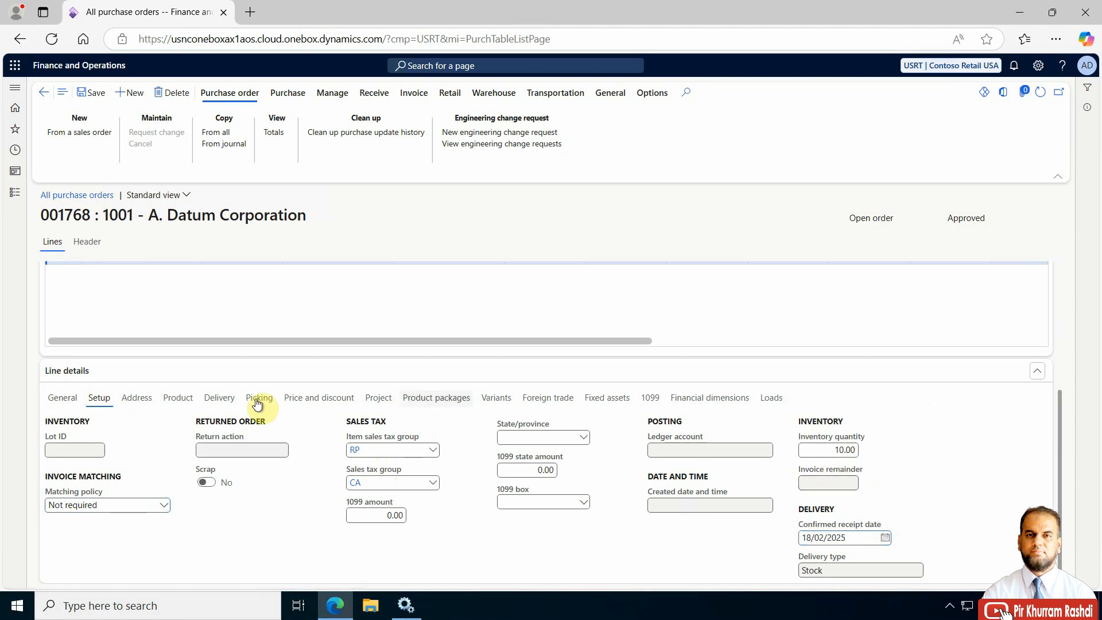
- Review the order line's delivery address and the alternative addresses offered, without changing the selection
click(137, 398)
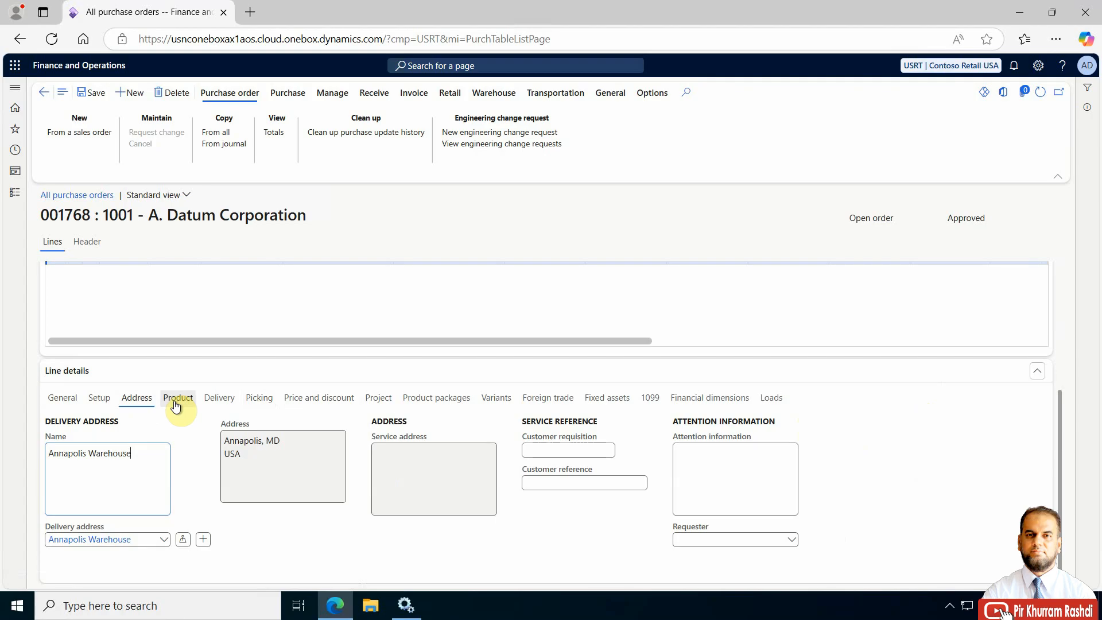
click(163, 543)
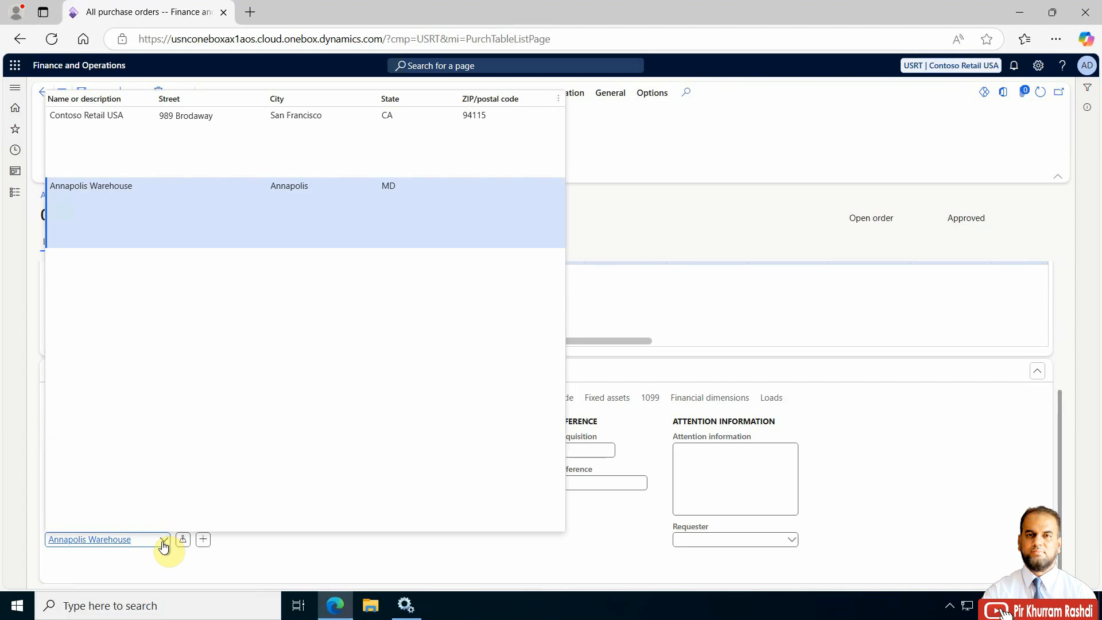
click(311, 544)
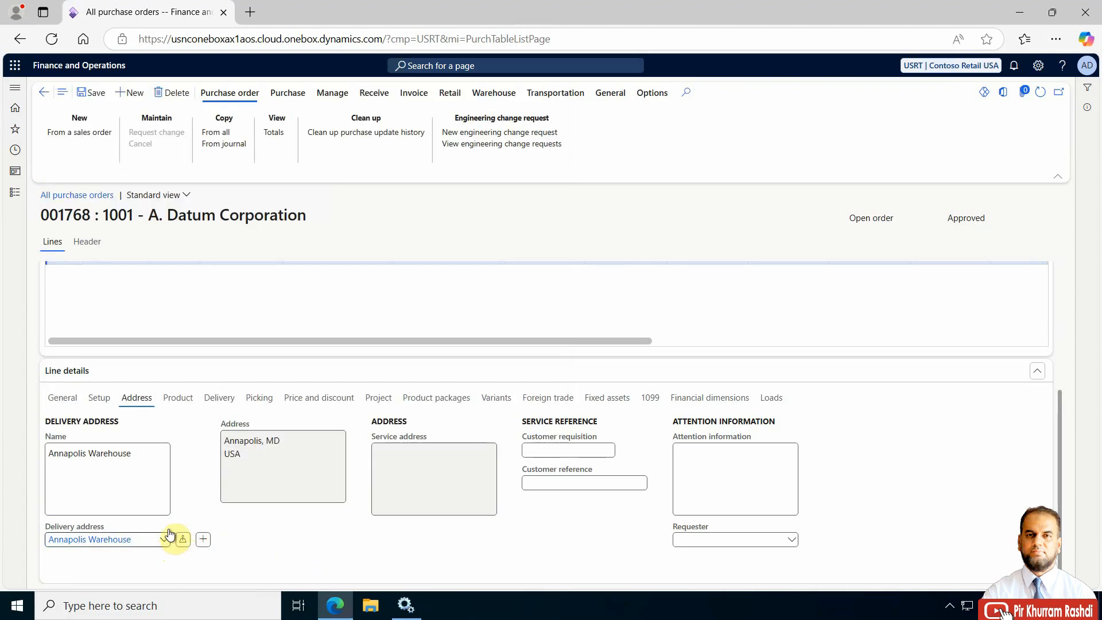
- Examine the line's product, delivery, price and discount, and project details, including the delivery terms offered and the underdelivery setting
click(178, 398)
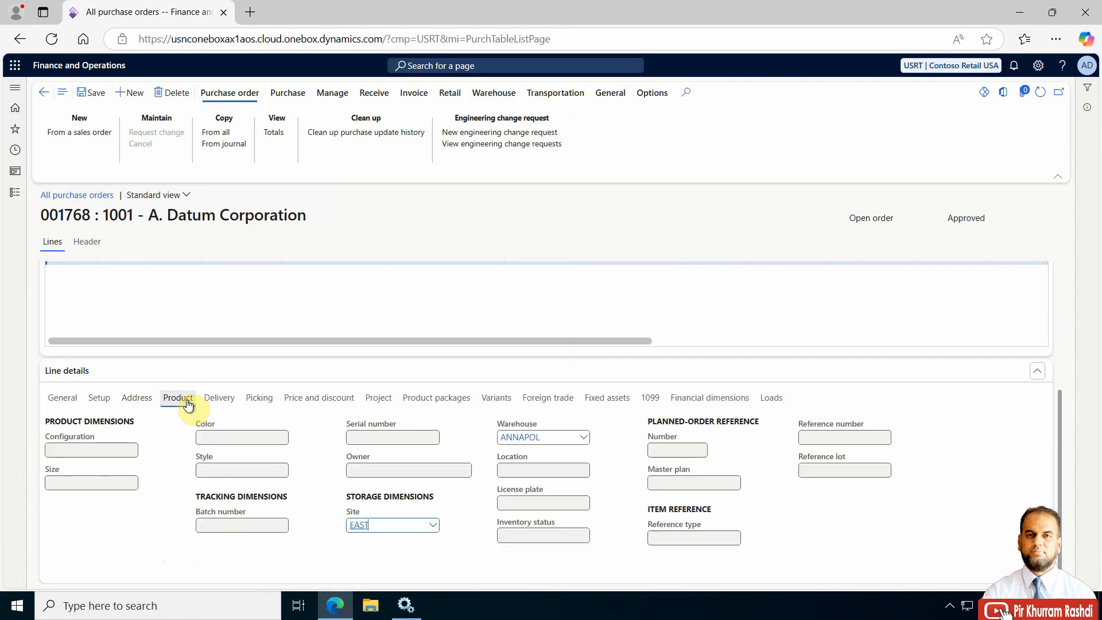
click(221, 399)
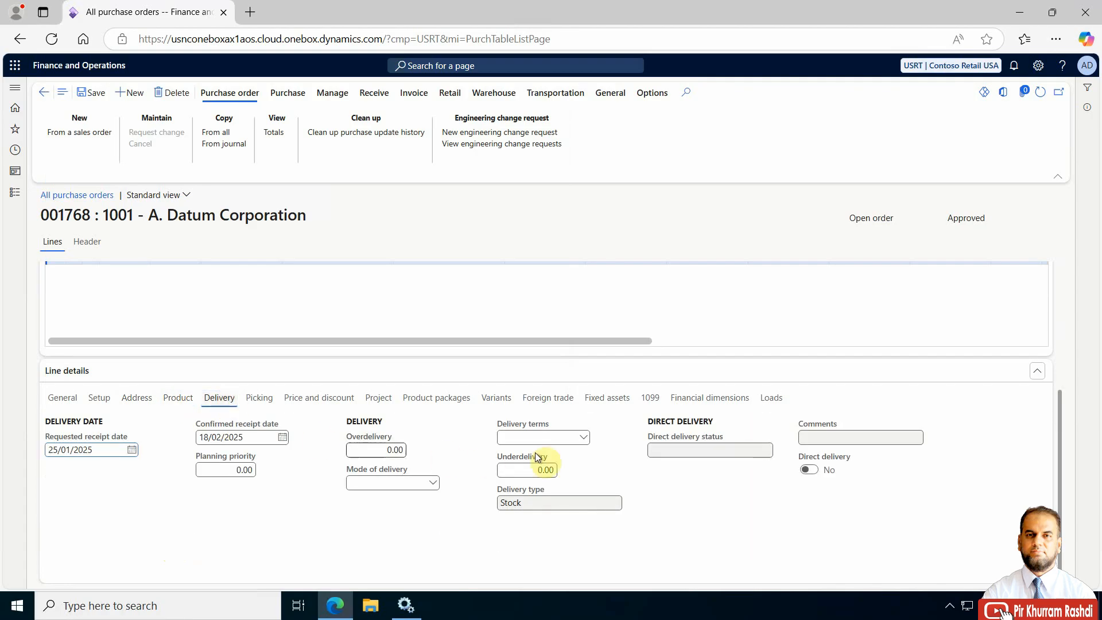
click(584, 438)
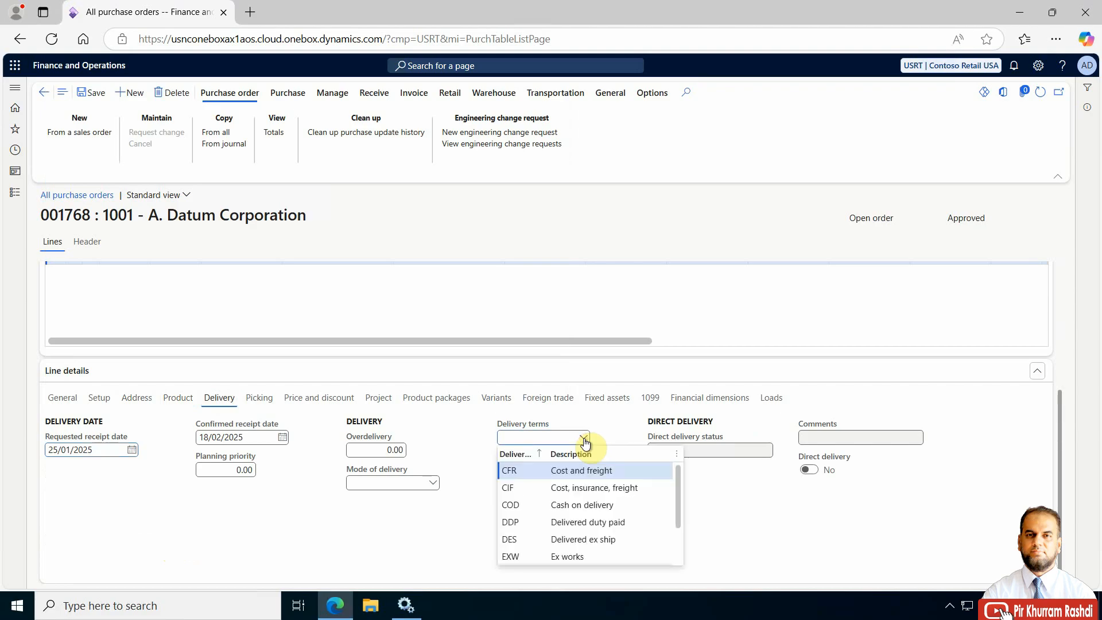
click(761, 505)
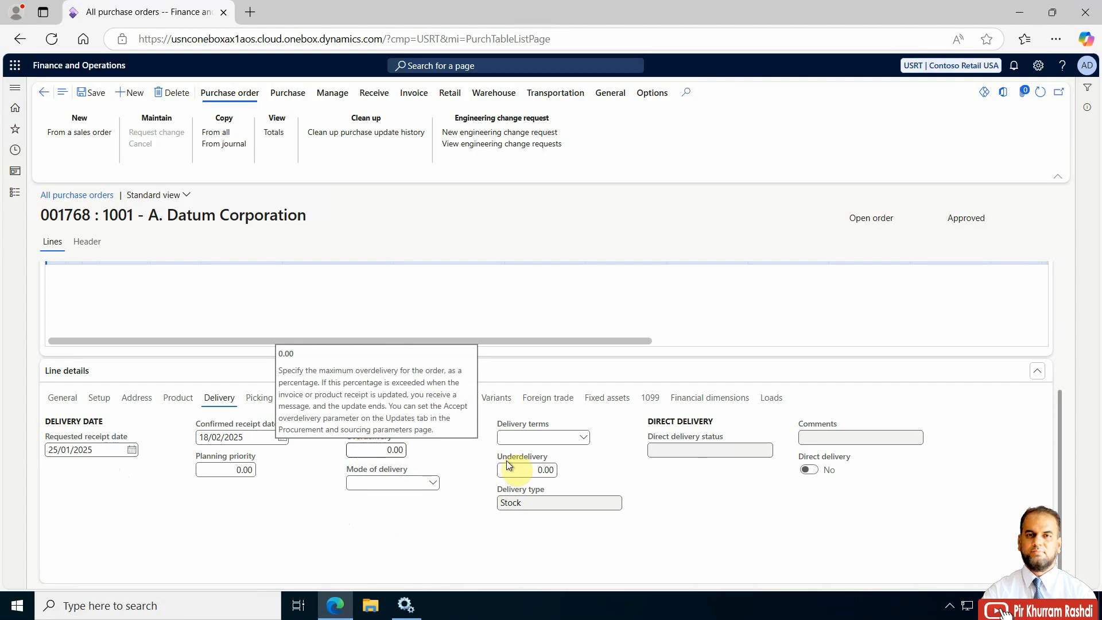
mouse_move(527, 459)
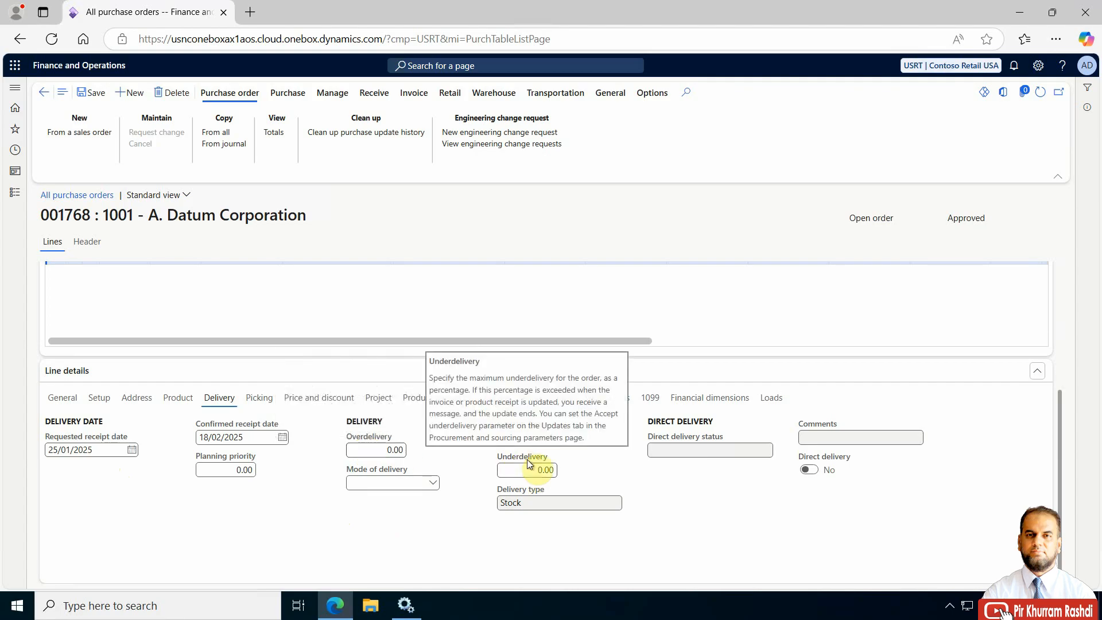
click(261, 400)
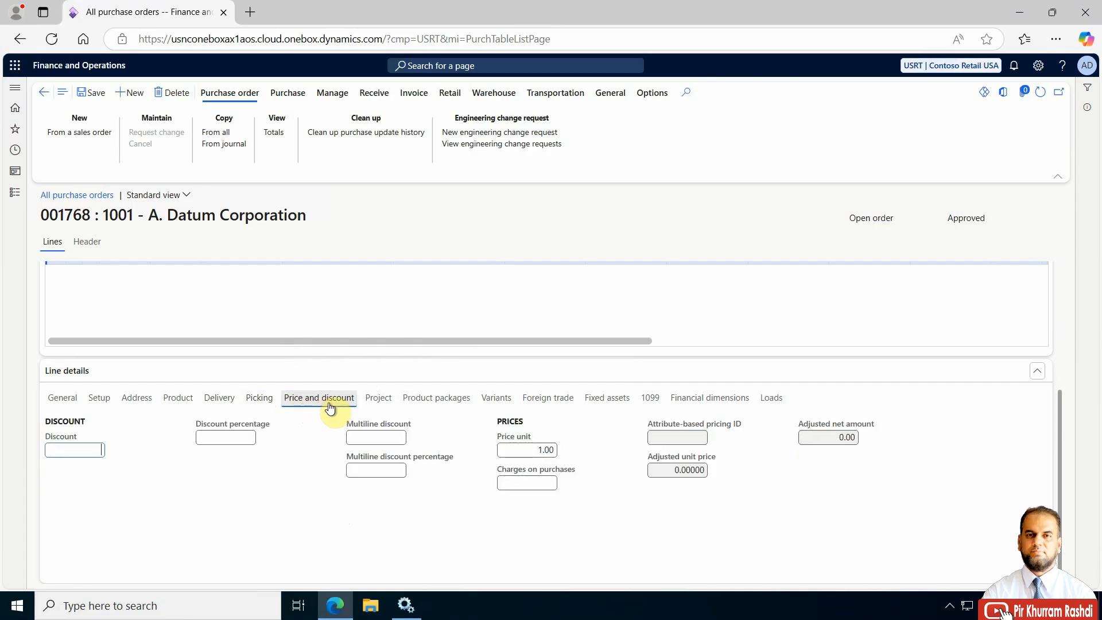
click(395, 406)
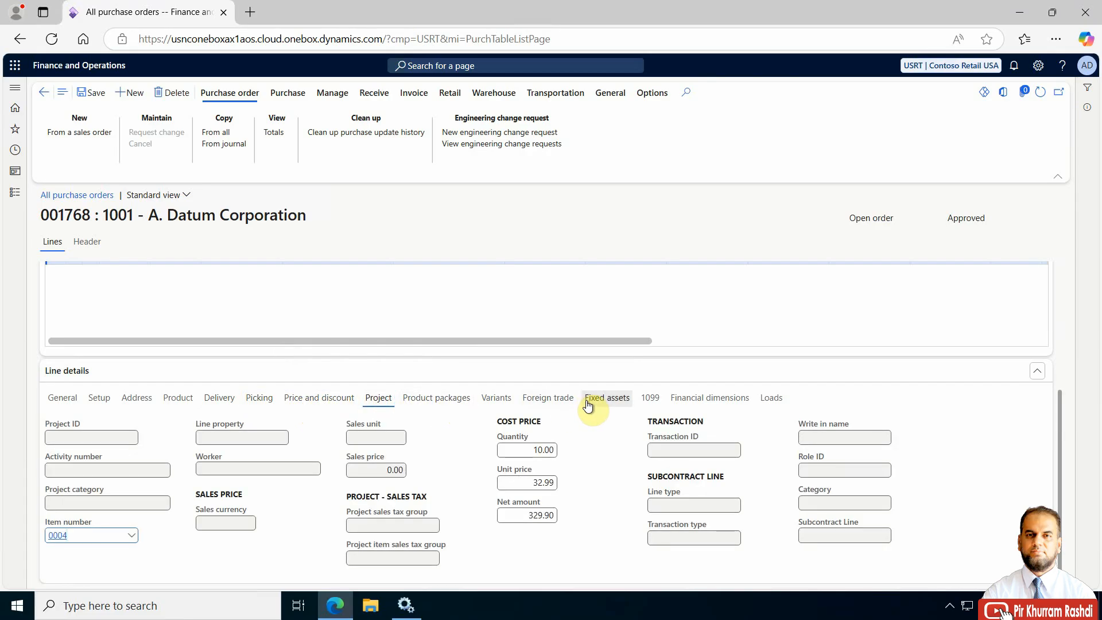
- Look over the order line and review the purchase order totals, checking the subtotal, sales tax and total amount
scroll(583, 465, up, 3)
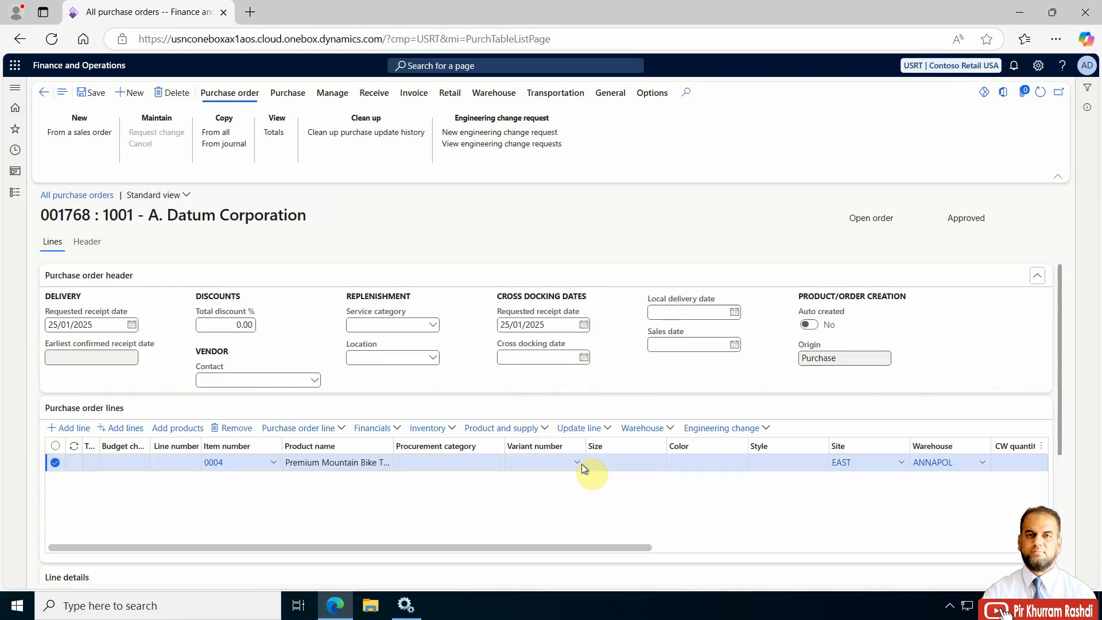
drag(473, 548, 882, 559)
drag(498, 548, 258, 536)
click(275, 133)
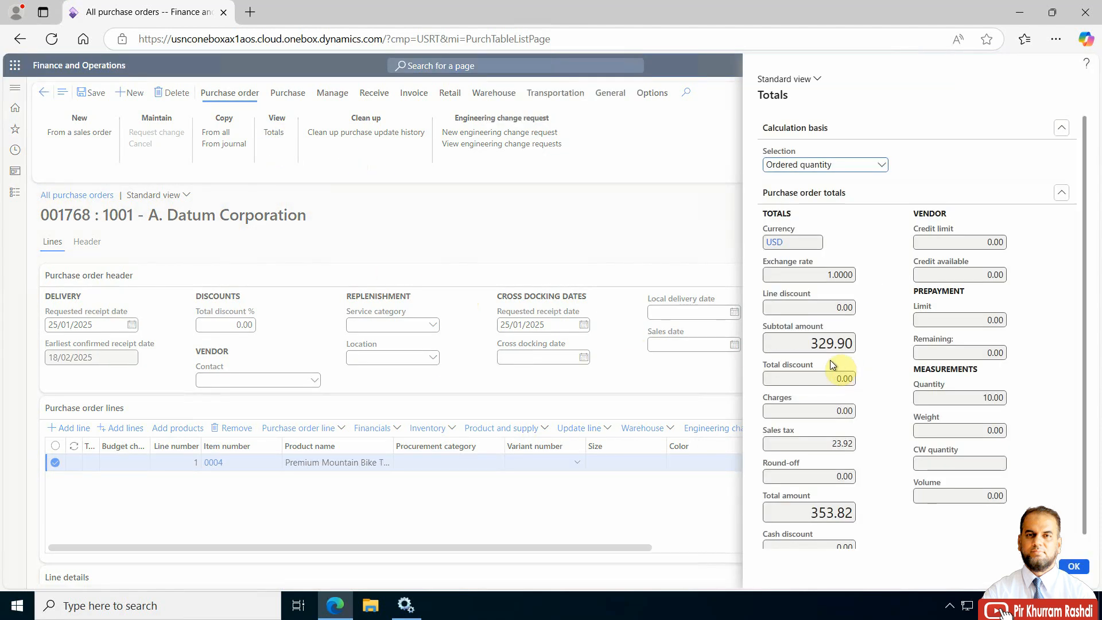
double_click(818, 442)
click(792, 343)
double_click(858, 345)
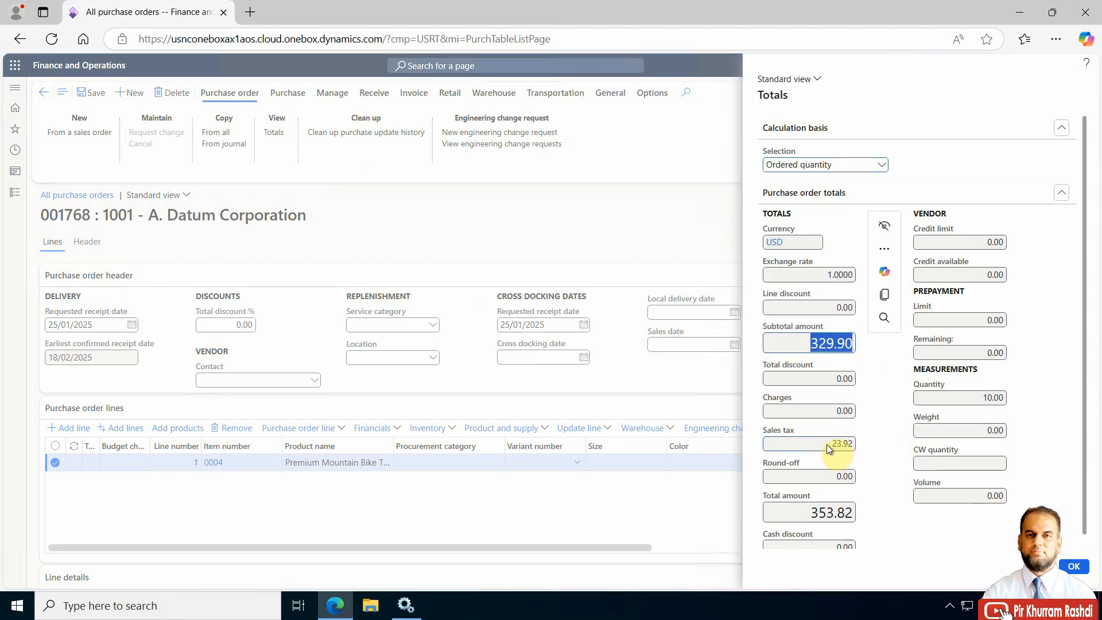
drag(825, 444, 873, 442)
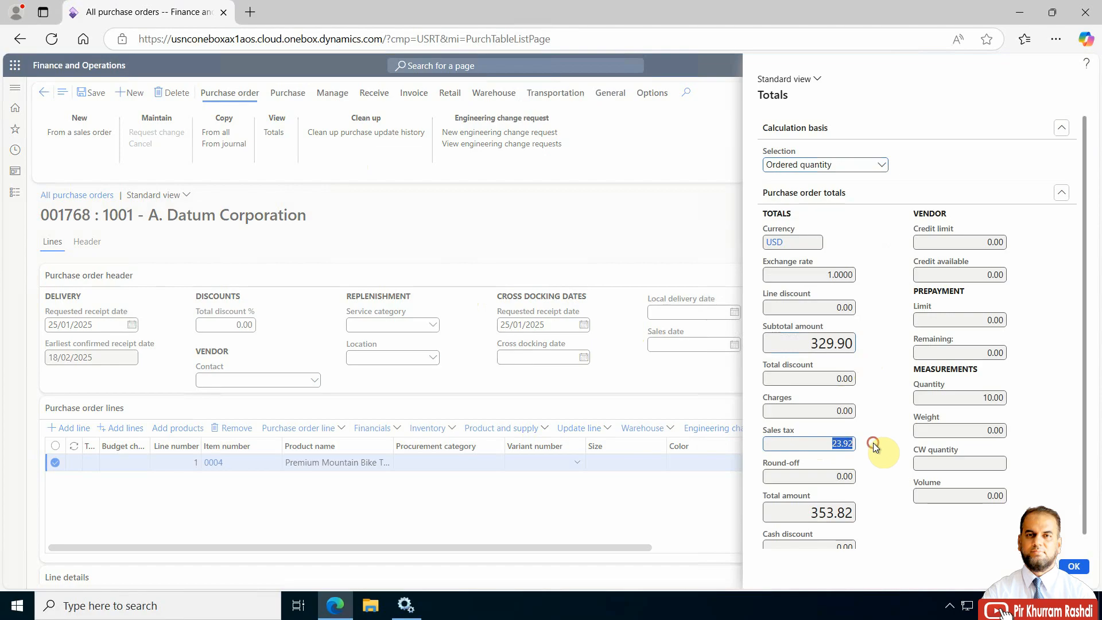
click(796, 512)
drag(882, 512, 890, 511)
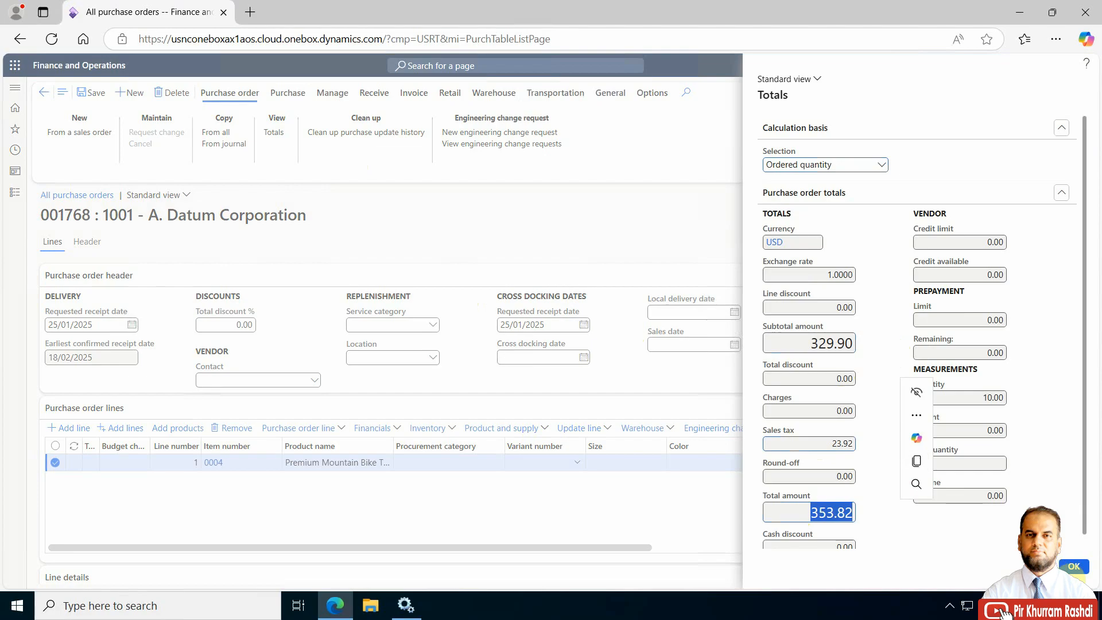
click(1074, 566)
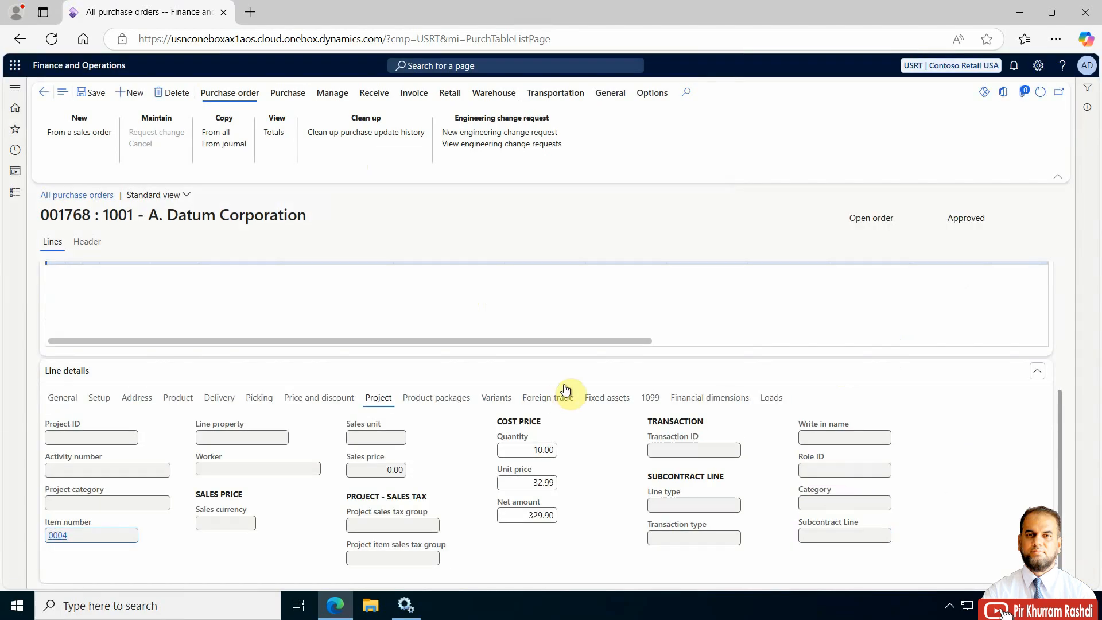
- Reopen the purchase order totals to check the total quantity and close them again
click(277, 135)
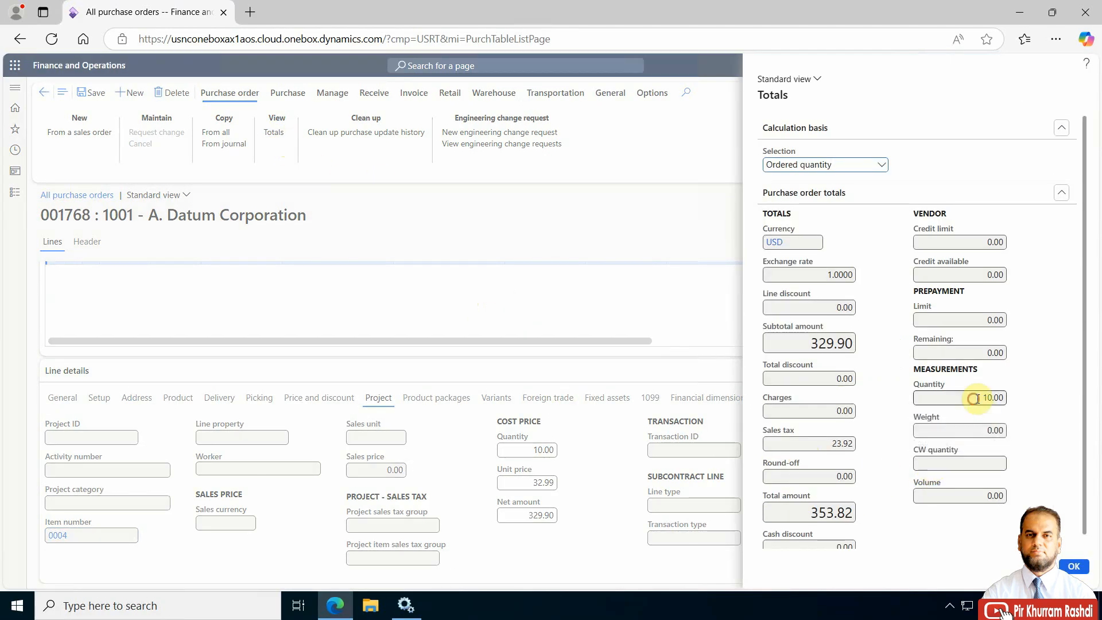
double_click(1014, 394)
click(1074, 566)
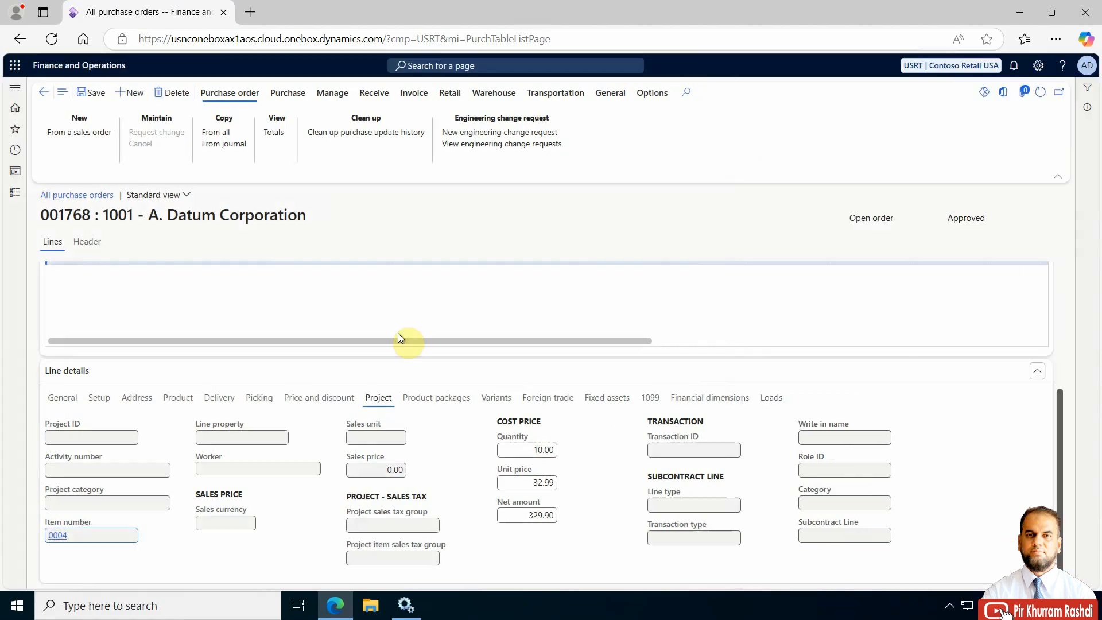
- Confirm the purchase order for A. Datum Corporation
click(419, 330)
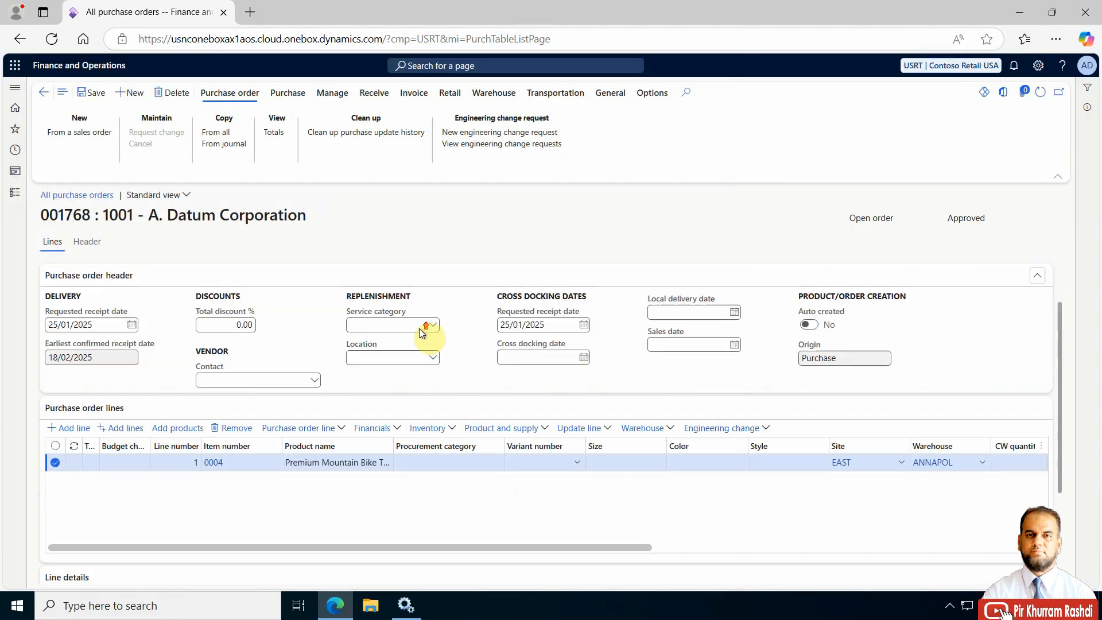
click(289, 94)
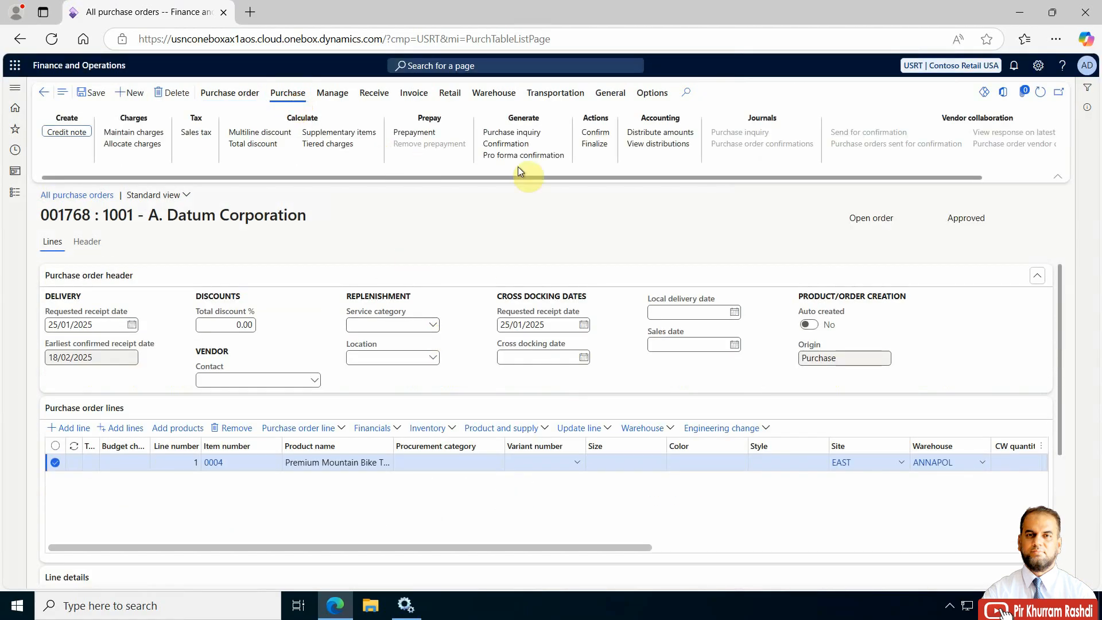
click(600, 134)
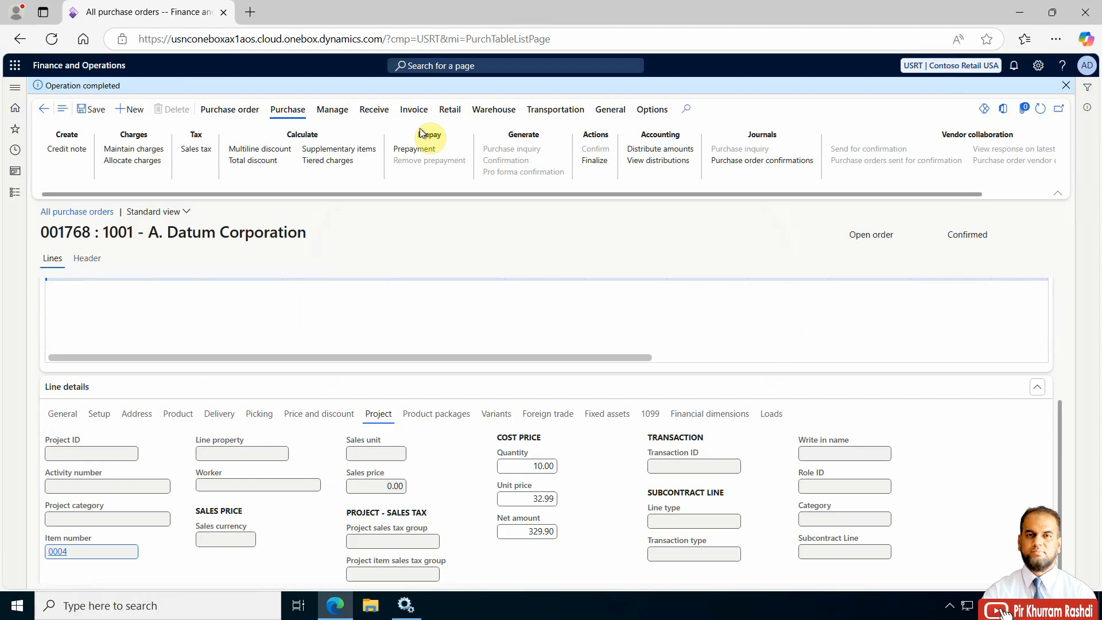
- Open the order's purchase order confirmations and preview the original document of the listed confirmation
click(753, 165)
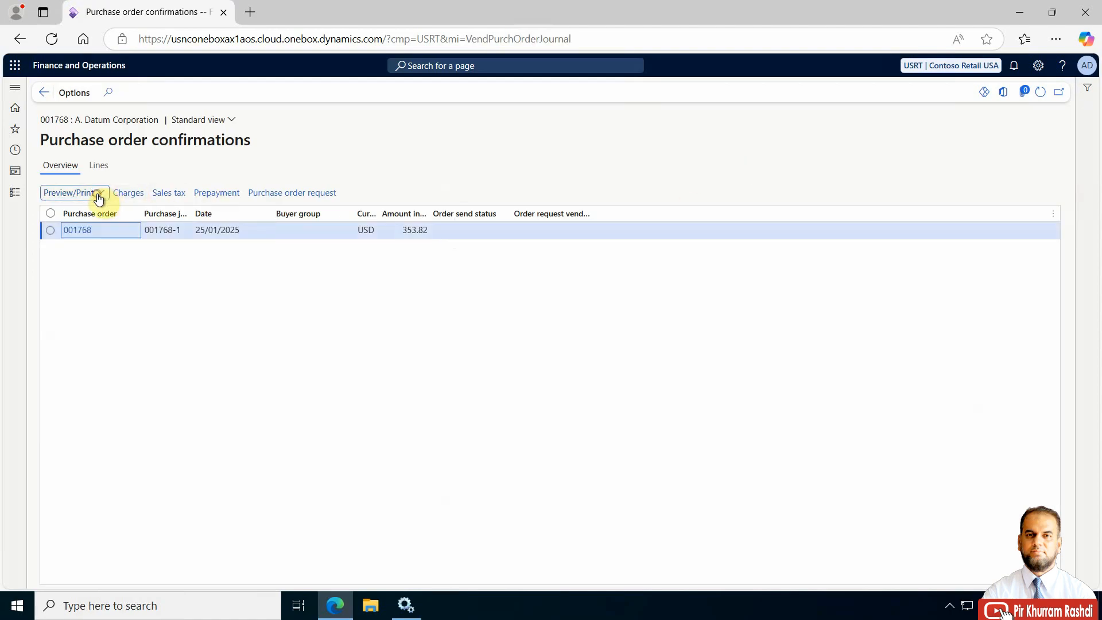
click(96, 194)
click(91, 228)
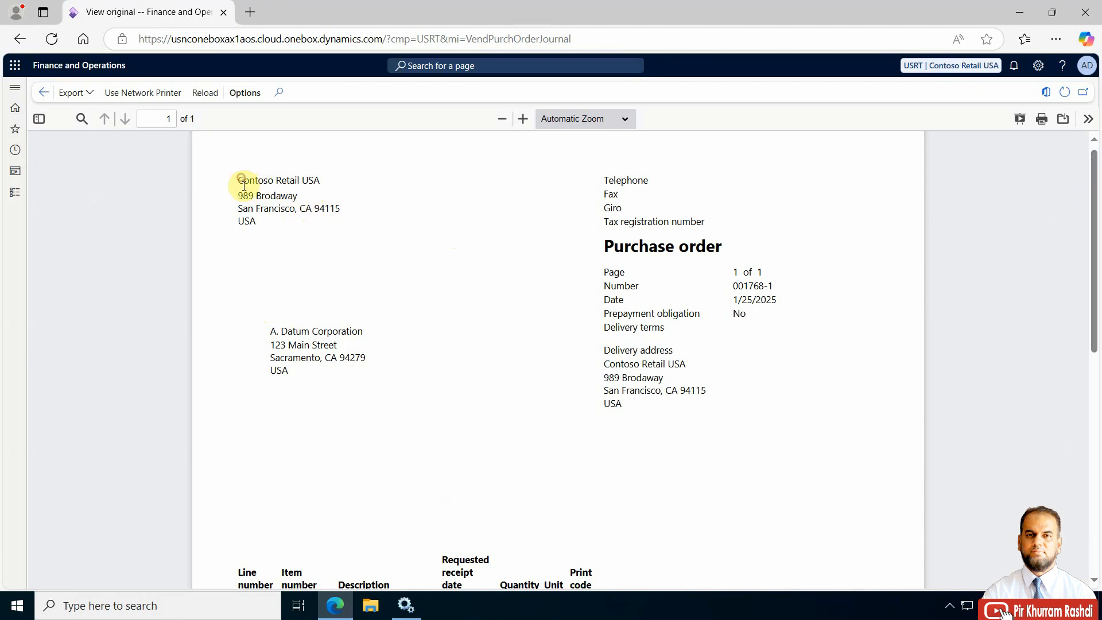
- Examine the printed purchase order's company address, vendor address, document number and the rest of the page
drag(244, 182, 253, 214)
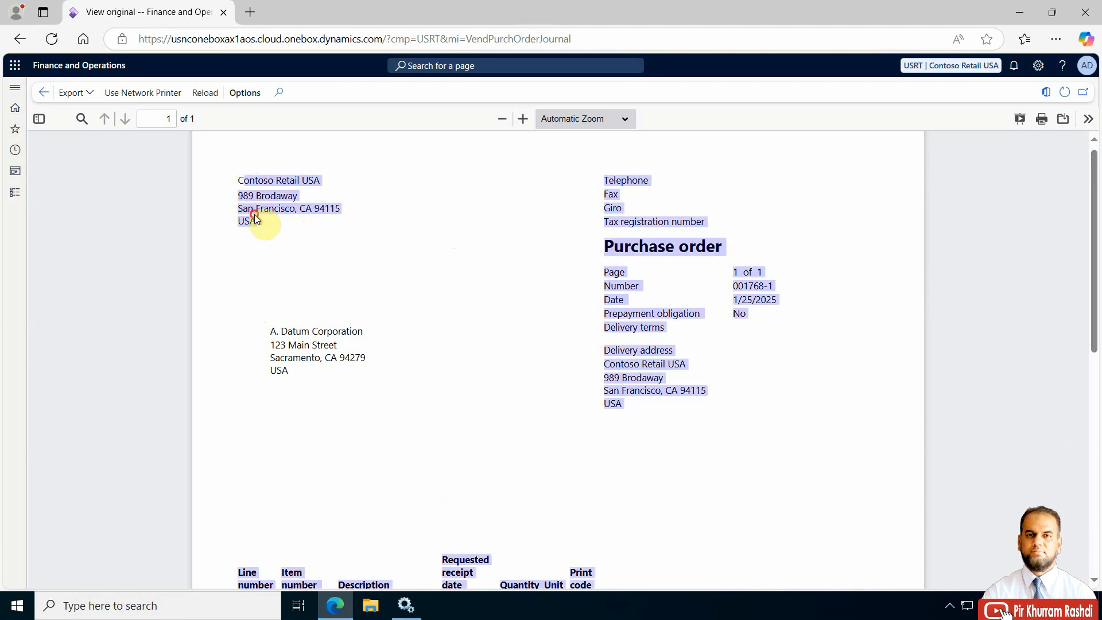
click(272, 339)
drag(270, 330, 279, 370)
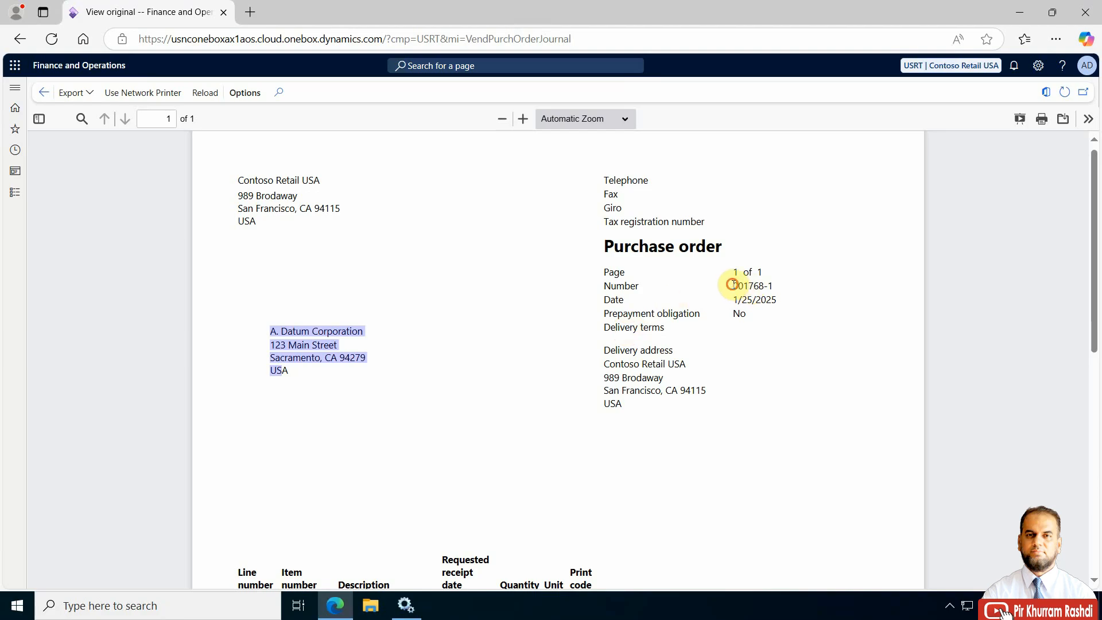
click(732, 284)
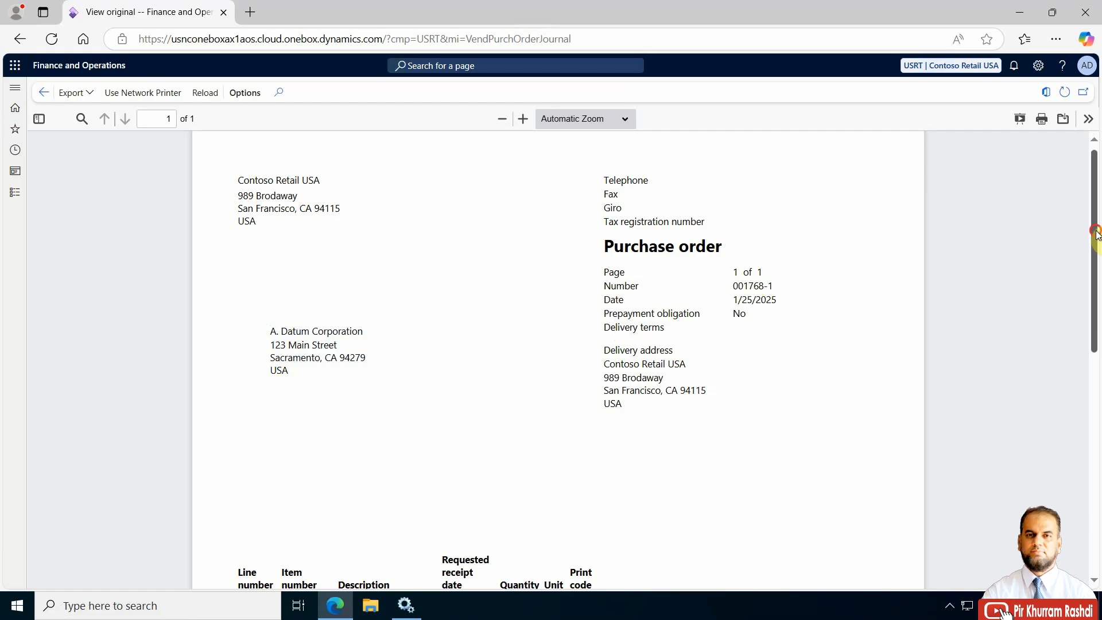
drag(1097, 234, 1098, 199)
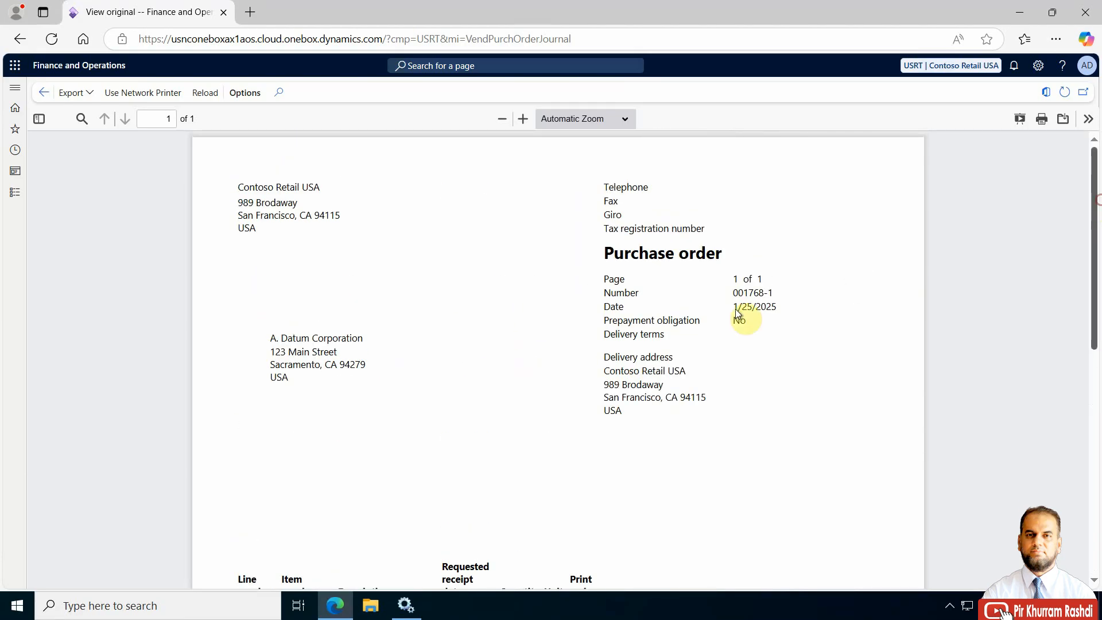